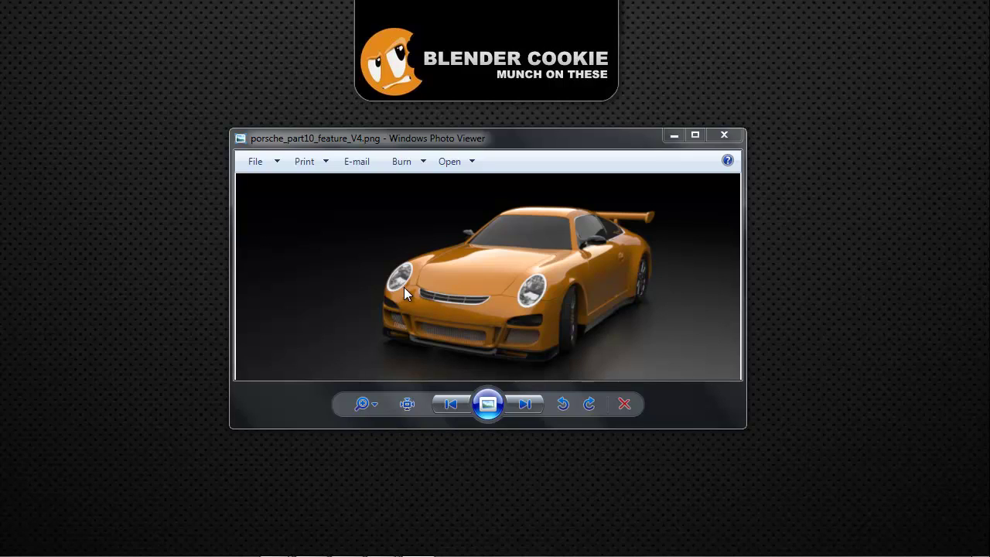
Switch to Blender and show the splash screen to check the program version, closing it again
{"action": "mouse_move", "coordinate": [371, 554]}
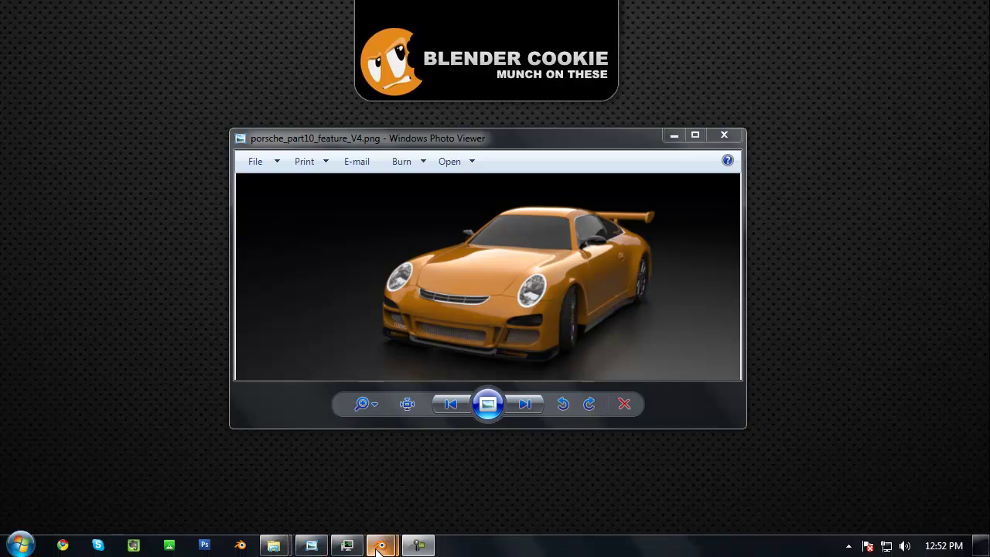
{"action": "left_click", "coordinate": [427, 483]}
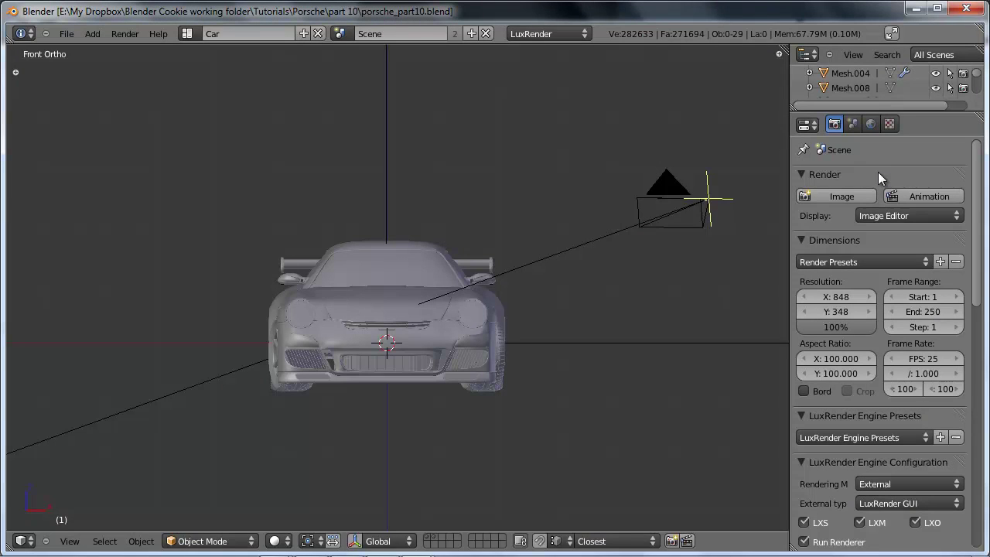
{"action": "key", "text": "space"}
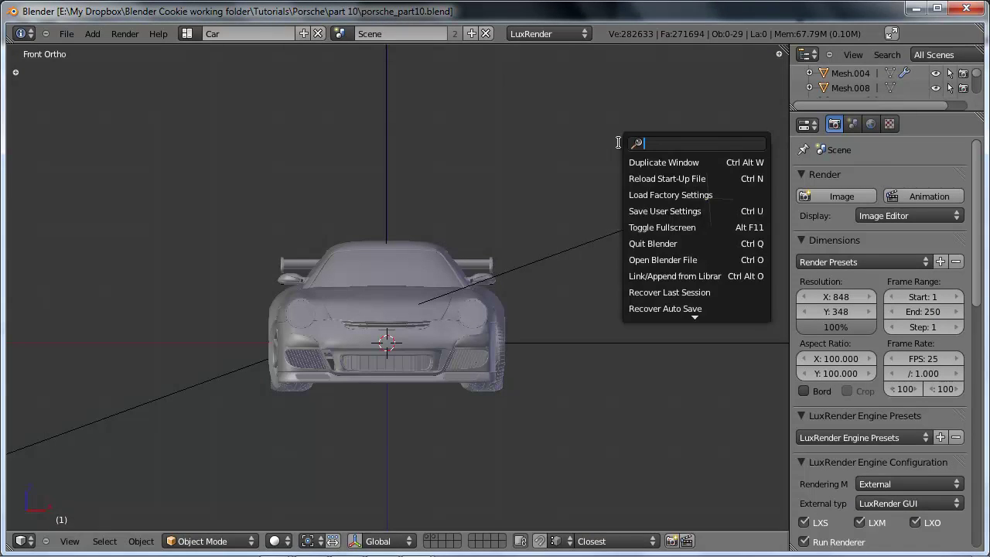
{"action": "type", "text": "splas"}
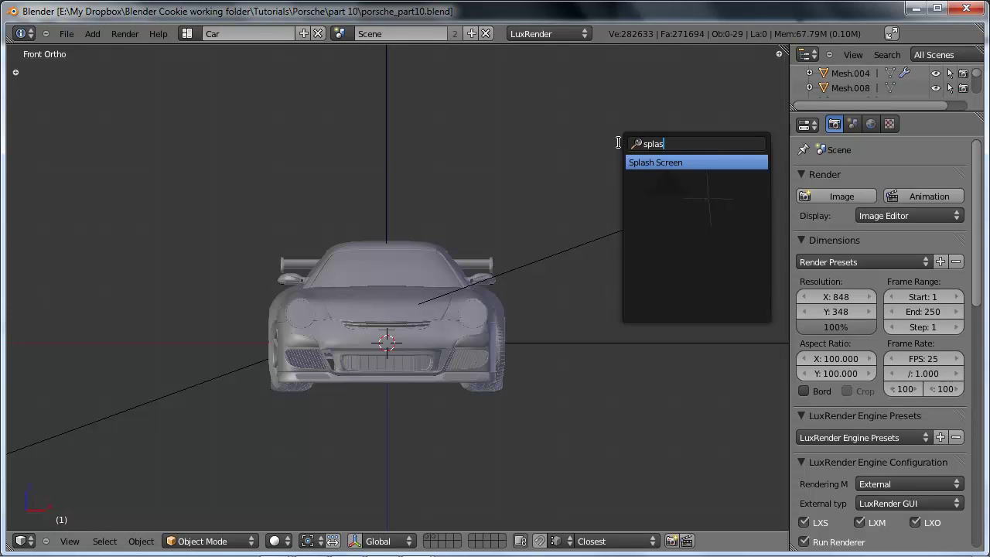
{"action": "key", "text": "Return"}
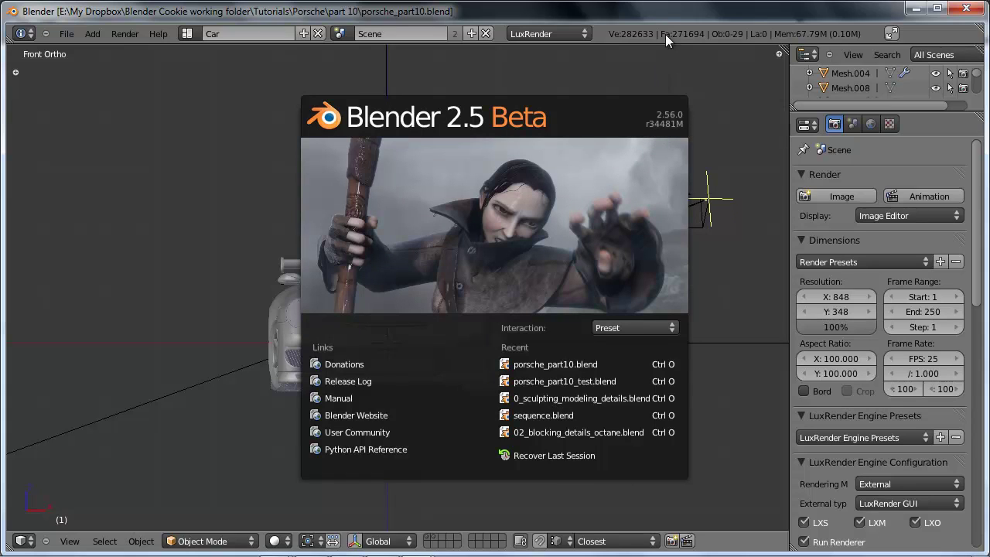
{"action": "left_click", "coordinate": [764, 294]}
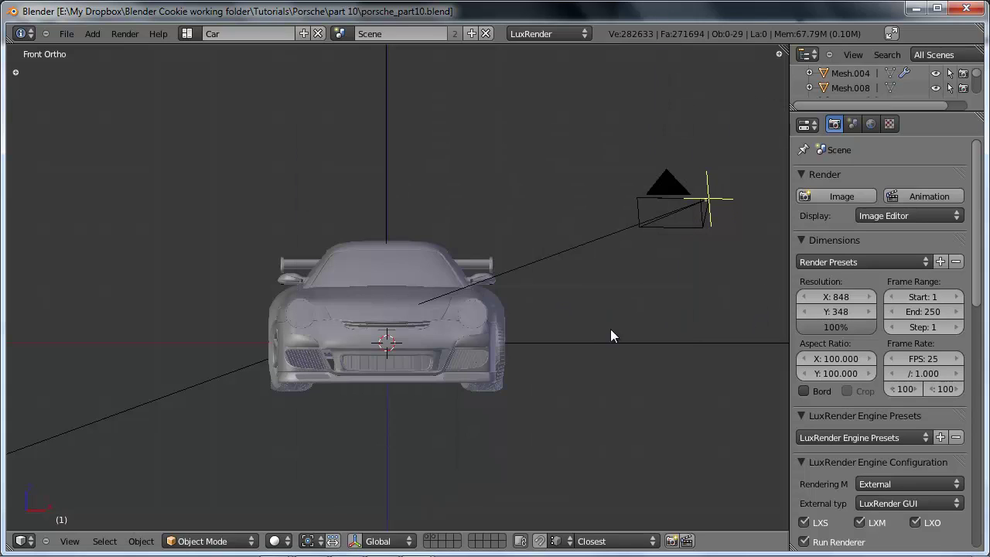
Delete the large arrow-shaped empty centred on the car
{"action": "middle_click_drag", "start_coordinate": [516, 336], "coordinate": [525, 337], "text": "shift"}
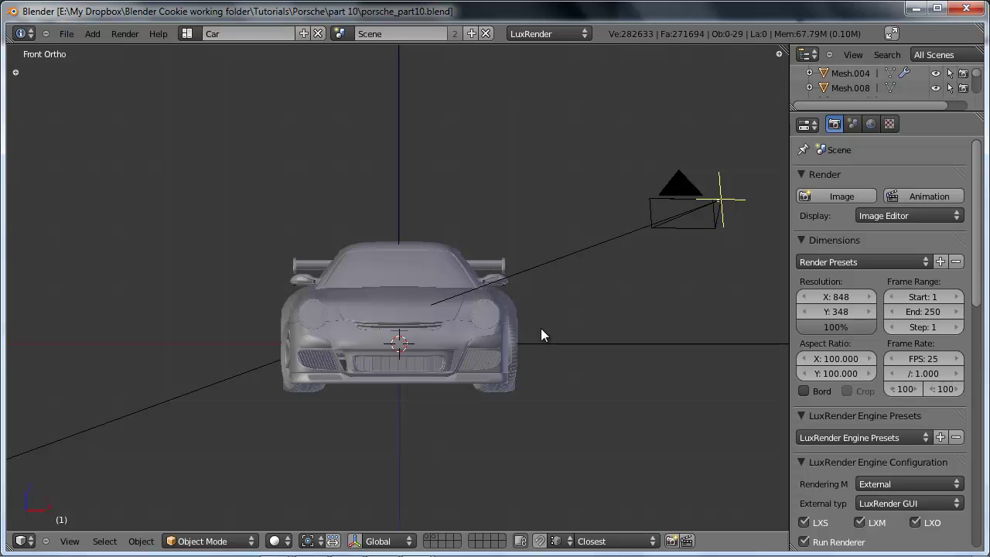
{"action": "scroll", "coordinate": [460, 328], "scroll_direction": "up", "scroll_amount": 2}
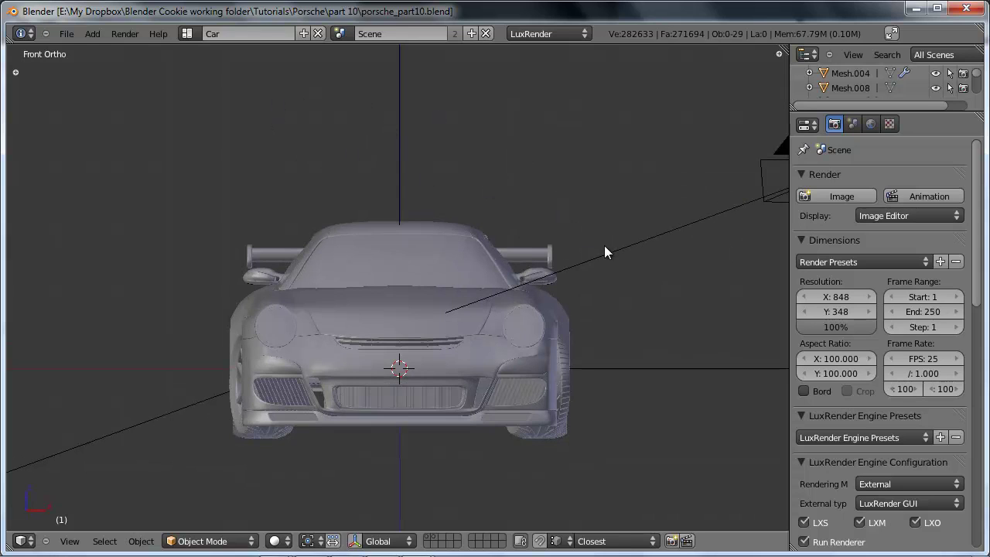
{"action": "scroll", "coordinate": [605, 249], "scroll_direction": "down", "scroll_amount": 3}
{"action": "scroll", "coordinate": [529, 291], "scroll_direction": "down", "scroll_amount": 3}
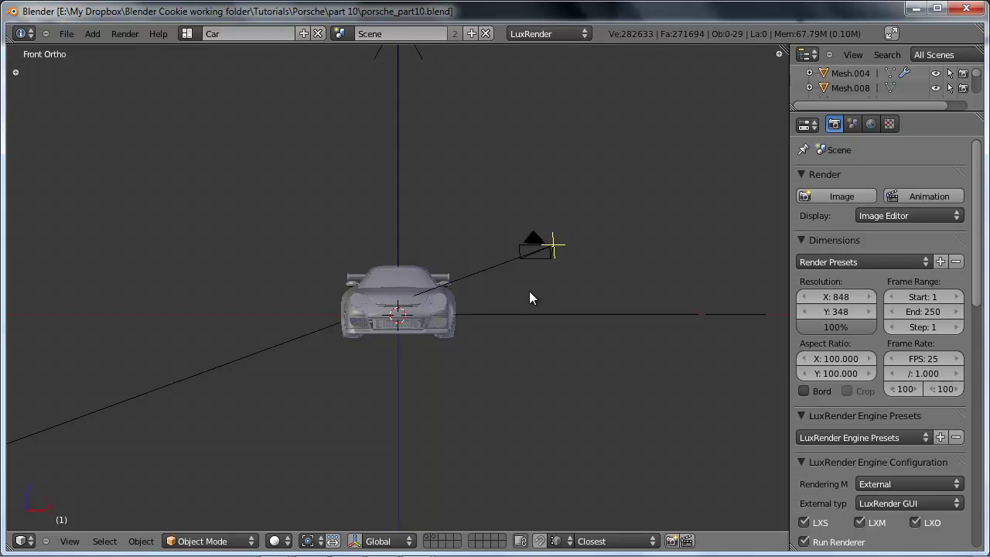
{"action": "middle_click_drag", "start_coordinate": [529, 290], "coordinate": [420, 236]}
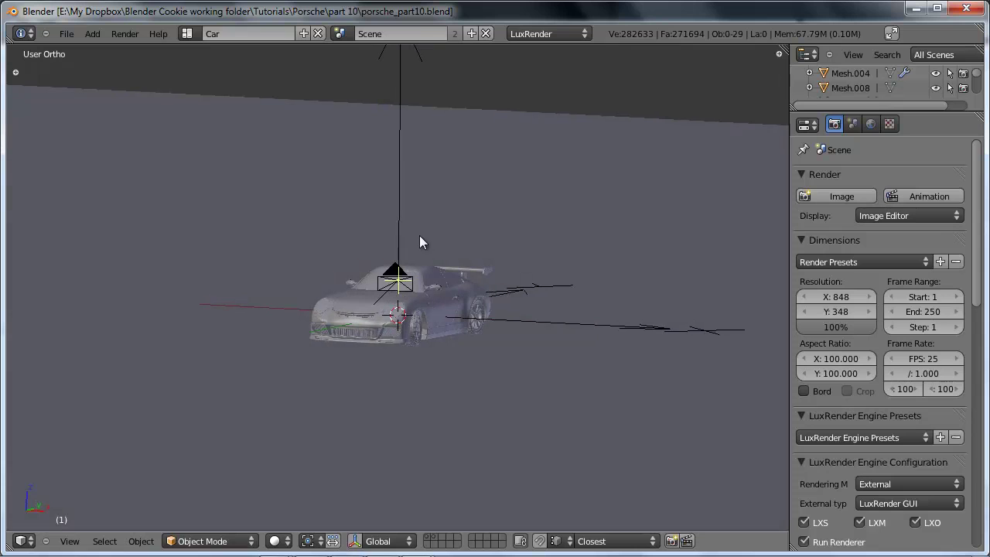
{"action": "right_click", "coordinate": [404, 193]}
{"action": "right_click", "coordinate": [397, 181]}
{"action": "key", "text": "x"}
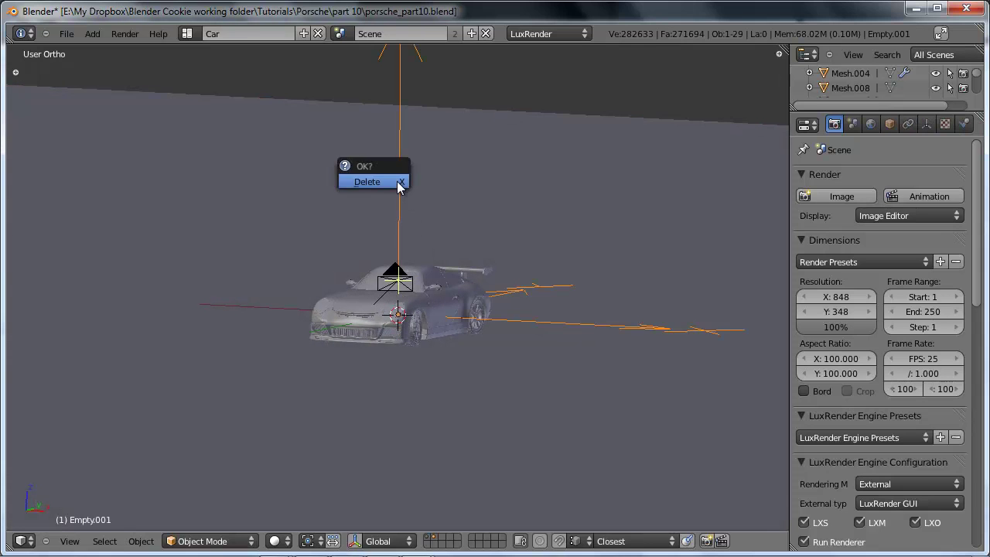
{"action": "left_click", "coordinate": [397, 181]}
Inspect the car's separate parts, including the front wheel, in solid and wireframe shading, leaving nothing selected
{"action": "scroll", "coordinate": [442, 225], "scroll_direction": "up", "scroll_amount": 5}
{"action": "middle_click_drag", "start_coordinate": [447, 304], "coordinate": [423, 346]}
{"action": "right_click", "coordinate": [459, 346]}
{"action": "key", "text": "z"}
{"action": "right_click", "coordinate": [472, 303]}
{"action": "right_click", "coordinate": [437, 304]}
{"action": "right_click", "coordinate": [394, 363]}
{"action": "right_click", "coordinate": [370, 381]}
{"action": "key", "text": "z"}
{"action": "key", "text": "a"}
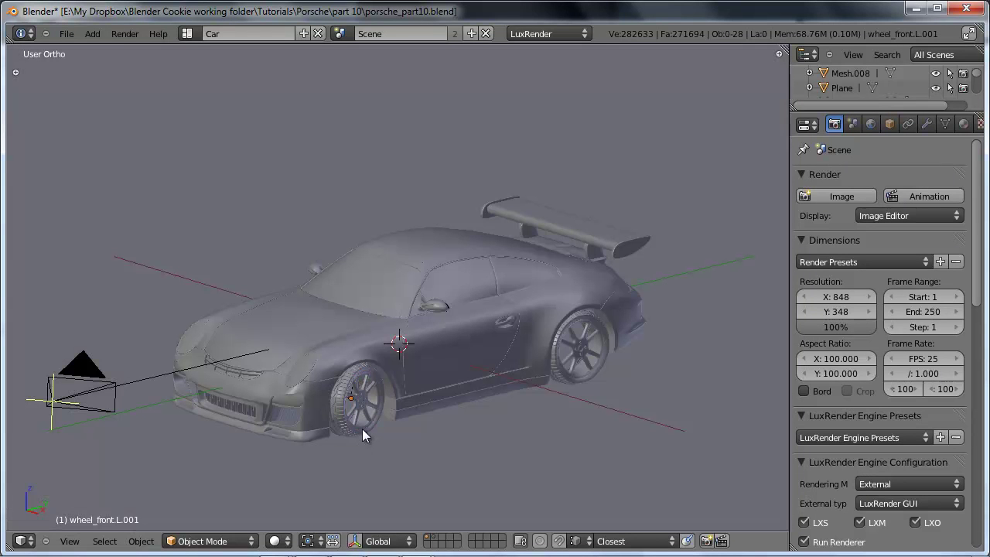
View the scene through the camera and check how the car and ground plane are framed
{"action": "scroll", "coordinate": [362, 429], "scroll_direction": "down", "scroll_amount": 4}
{"action": "right_click", "coordinate": [263, 345]}
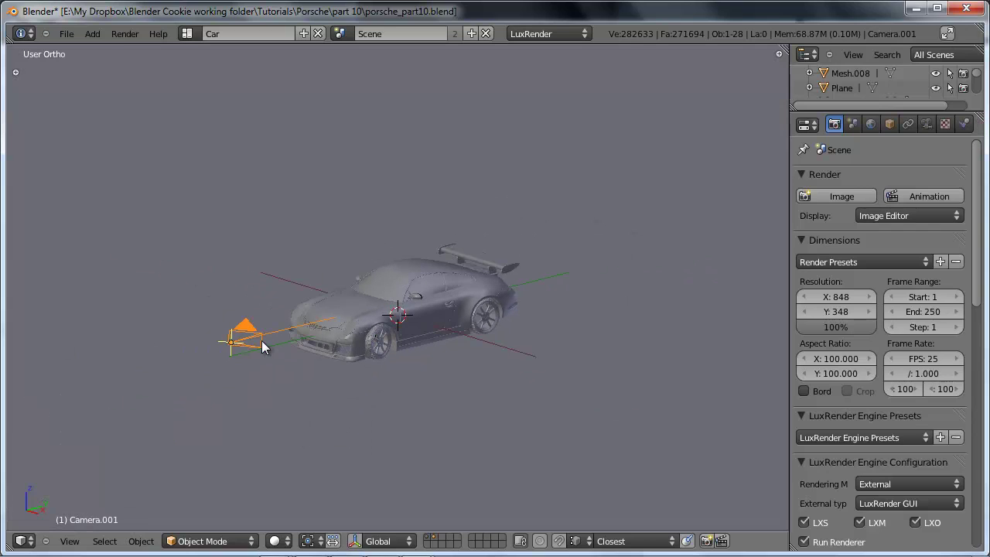
{"action": "key", "text": "KP_0"}
{"action": "right_click", "coordinate": [564, 247]}
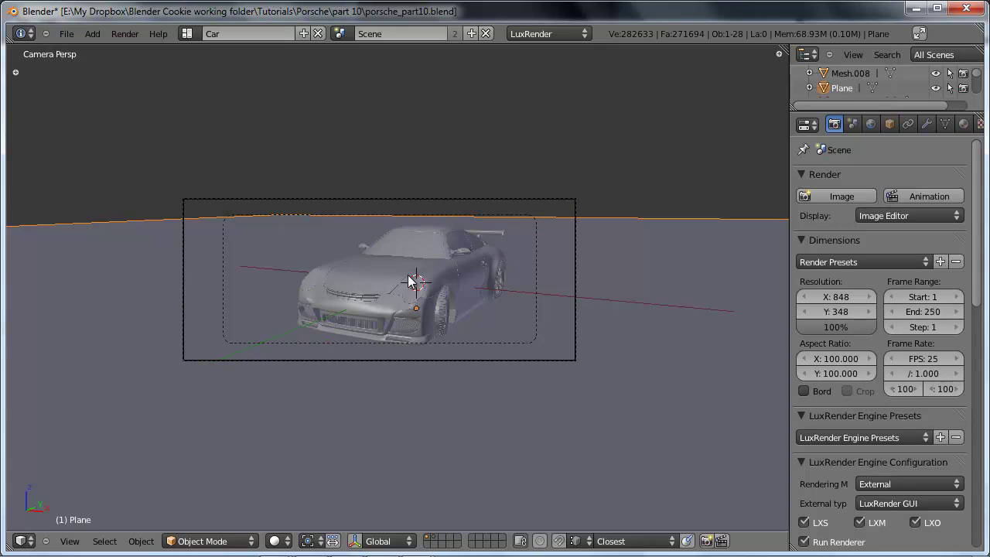
{"action": "key", "text": "a"}
{"action": "scroll", "coordinate": [477, 273], "scroll_direction": "up", "scroll_amount": 2}
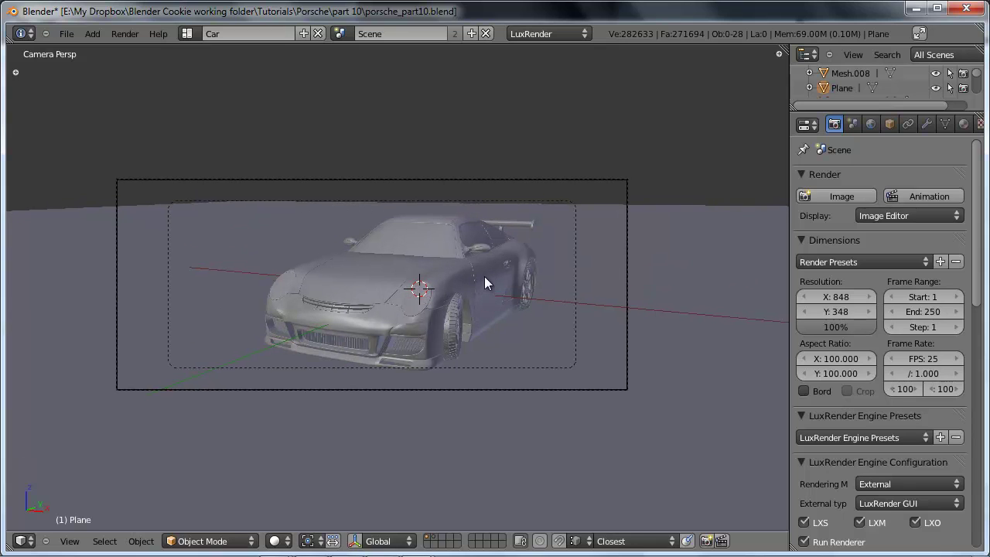
{"action": "scroll", "coordinate": [484, 277], "scroll_direction": "up", "scroll_amount": 1}
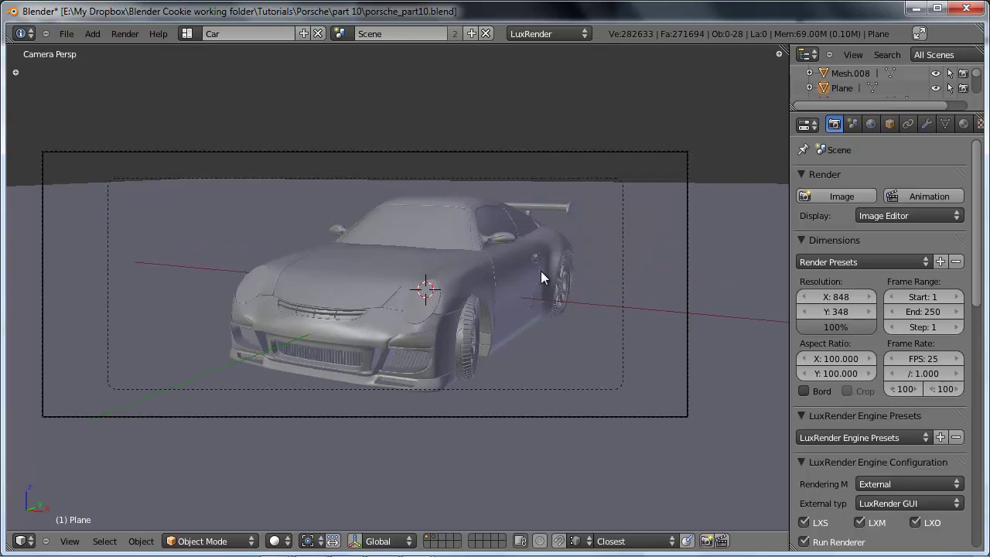
Widen the properties editor and show the car from the top in wireframe shading
{"action": "left_click_drag", "start_coordinate": [790, 240], "coordinate": [735, 221]}
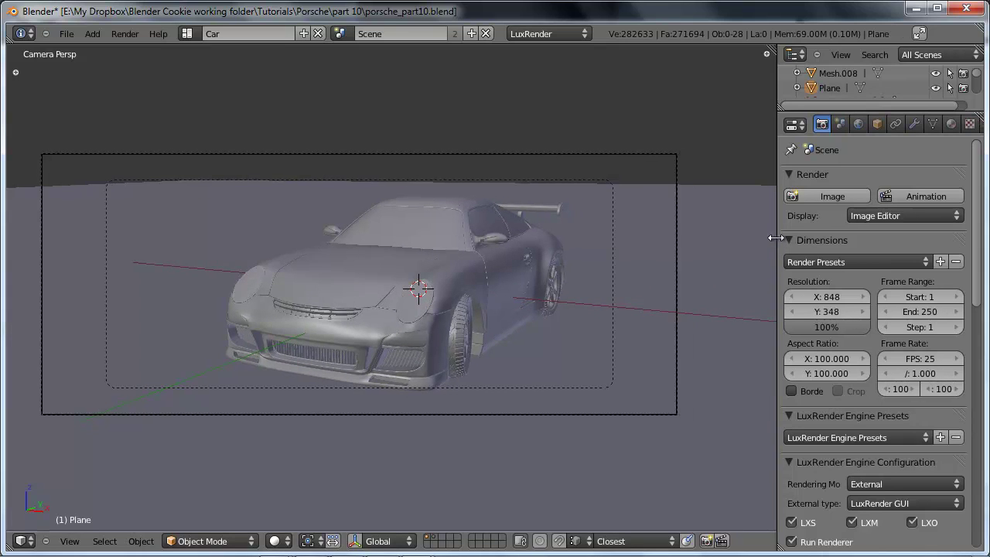
{"action": "middle_click_drag", "start_coordinate": [612, 270], "coordinate": [594, 267], "text": "shift"}
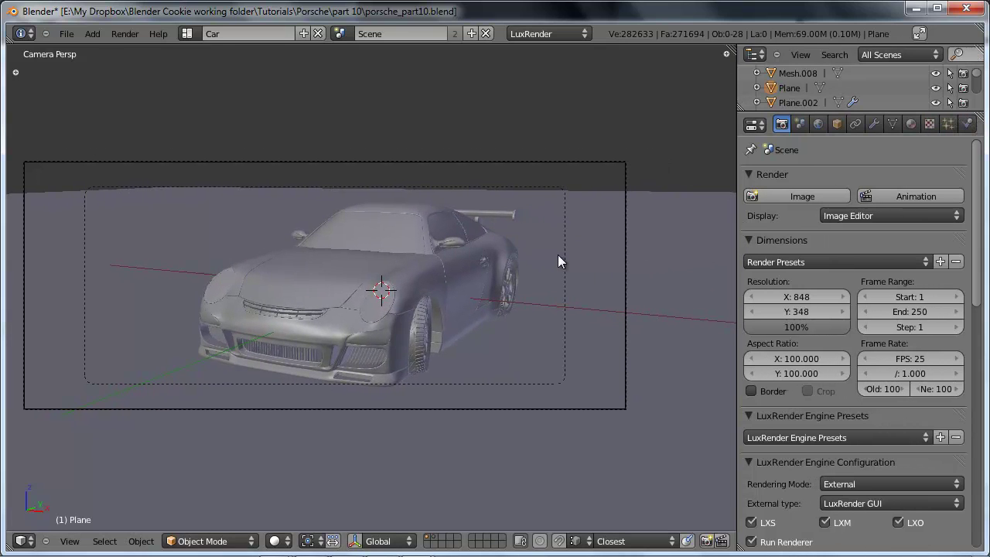
{"action": "key", "text": "KP_7"}
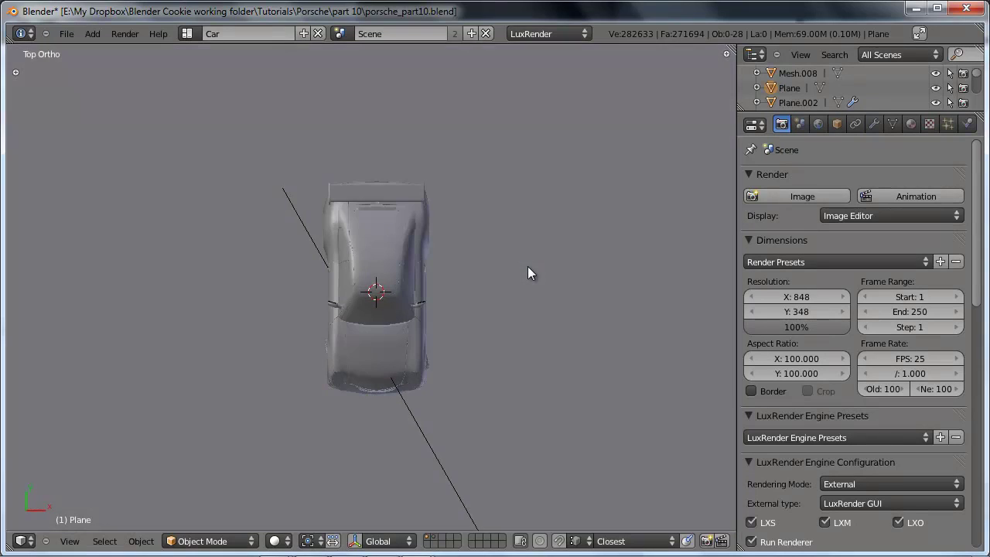
{"action": "key", "text": "z"}
{"action": "scroll", "coordinate": [457, 271], "scroll_direction": "up", "scroll_amount": 2}
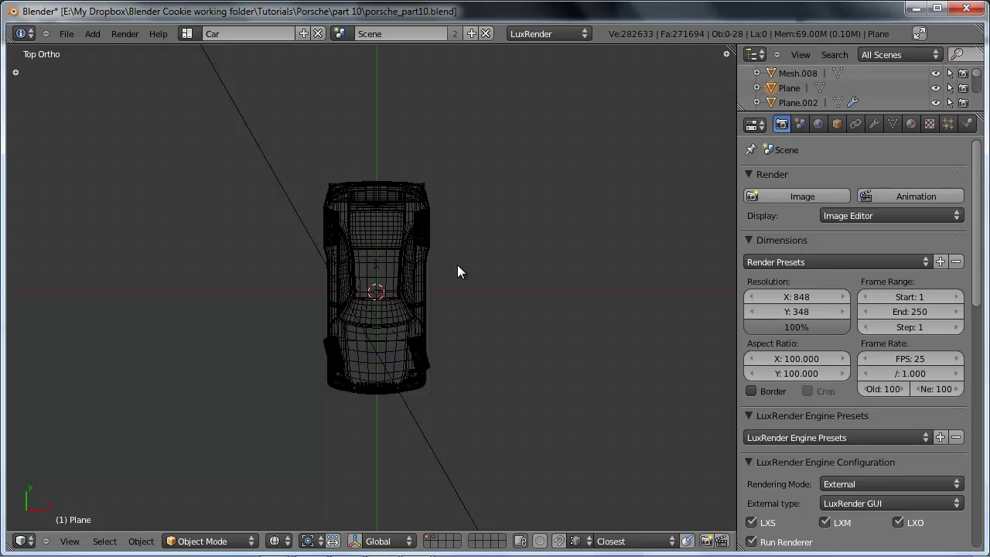
Examine the lighting in the reference render porsche_part10_feature_V4.png and return to Blender
{"action": "key", "text": "alt+Tab"}
{"action": "left_click", "coordinate": [641, 283]}
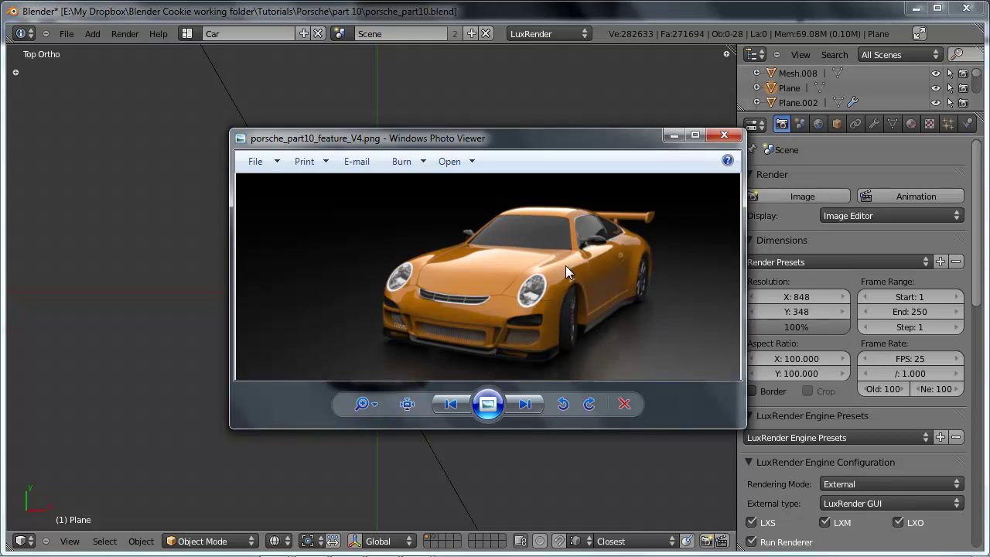
{"action": "left_click", "coordinate": [680, 30]}
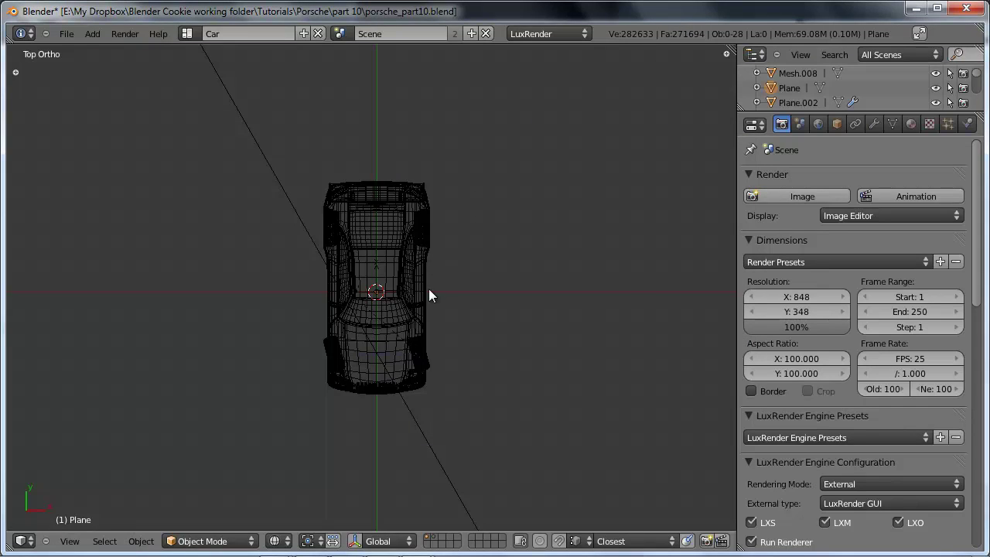
Add an Area lamp at the 3D cursor in the middle of the car
{"action": "middle_click_drag", "start_coordinate": [429, 289], "coordinate": [451, 245], "text": "shift"}
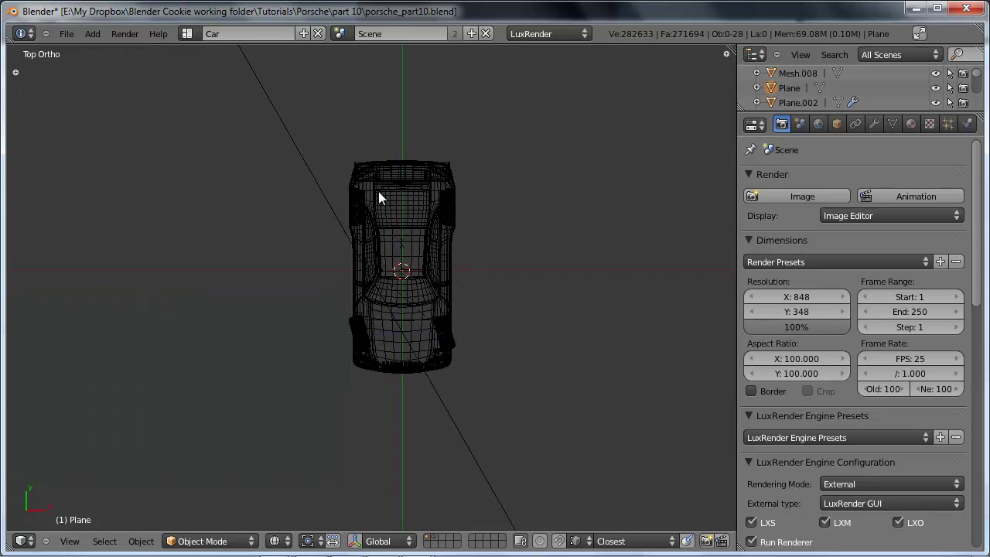
{"action": "key", "text": "shift+a"}
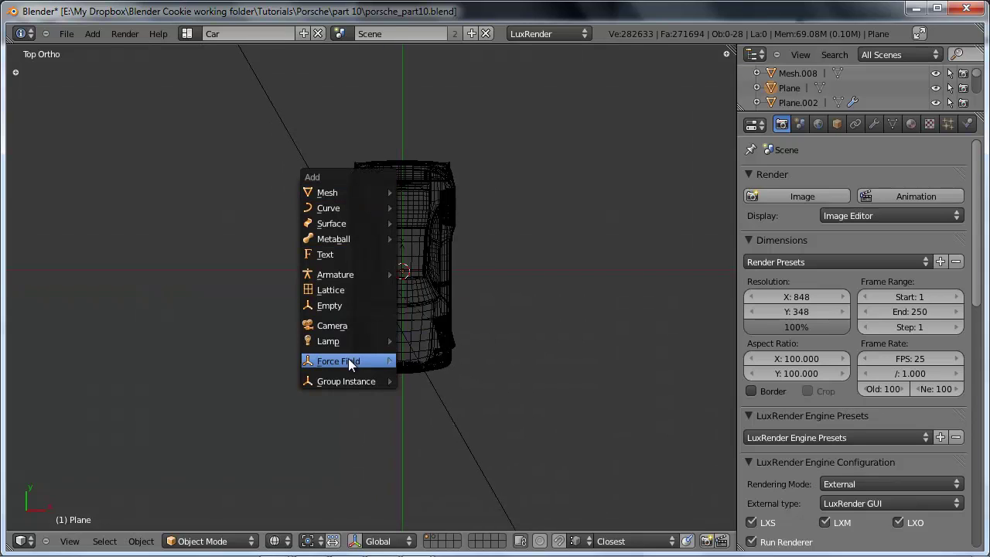
{"action": "mouse_move", "coordinate": [358, 344]}
{"action": "left_click", "coordinate": [433, 408]}
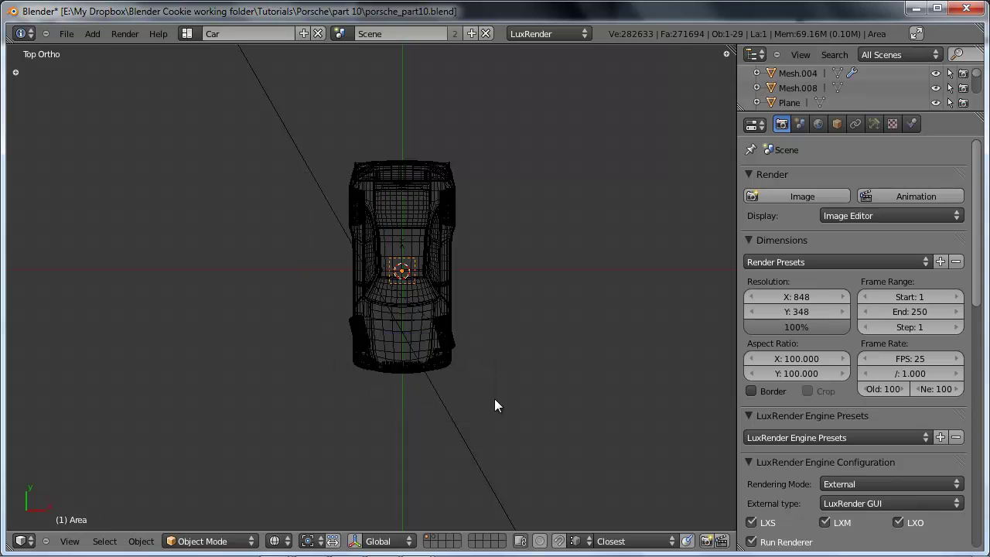
{"action": "scroll", "coordinate": [396, 217], "scroll_direction": "up", "scroll_amount": 2}
{"action": "scroll", "coordinate": [441, 238], "scroll_direction": "down", "scroll_amount": 3}
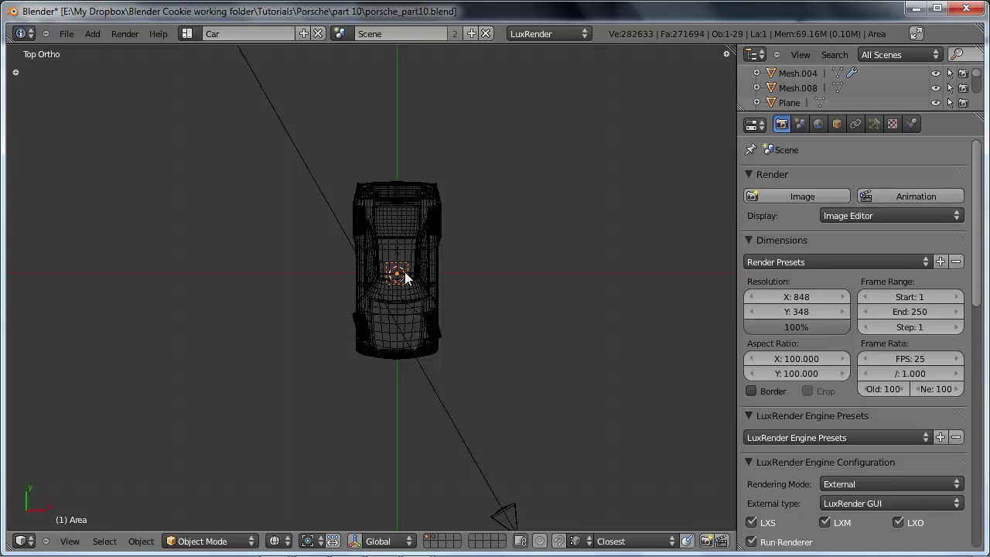
{"action": "key", "text": "KP_1"}
{"action": "scroll", "coordinate": [433, 292], "scroll_direction": "down", "scroll_amount": 2}
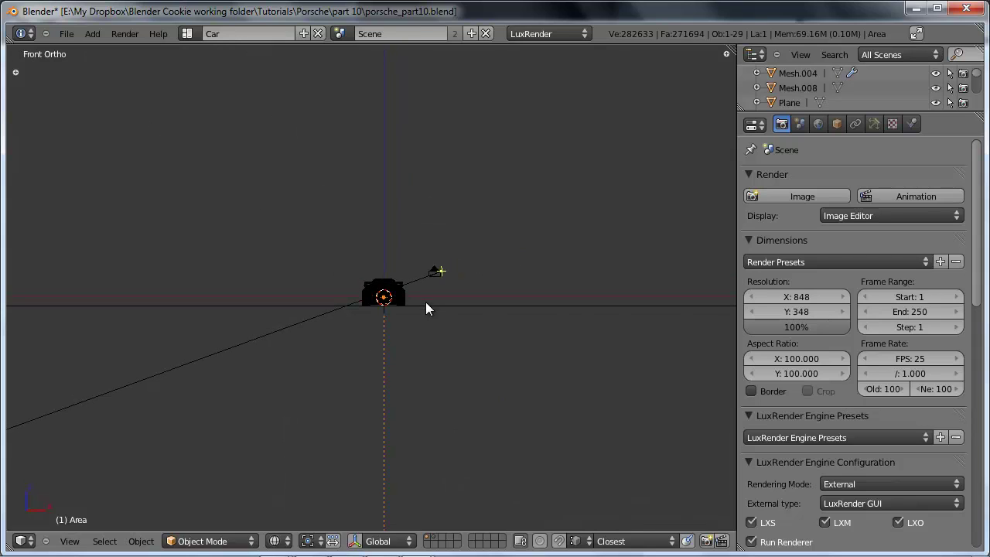
{"action": "key", "text": "s"}
{"action": "left_click", "coordinate": [440, 335]}
{"action": "key", "text": "KP_7"}
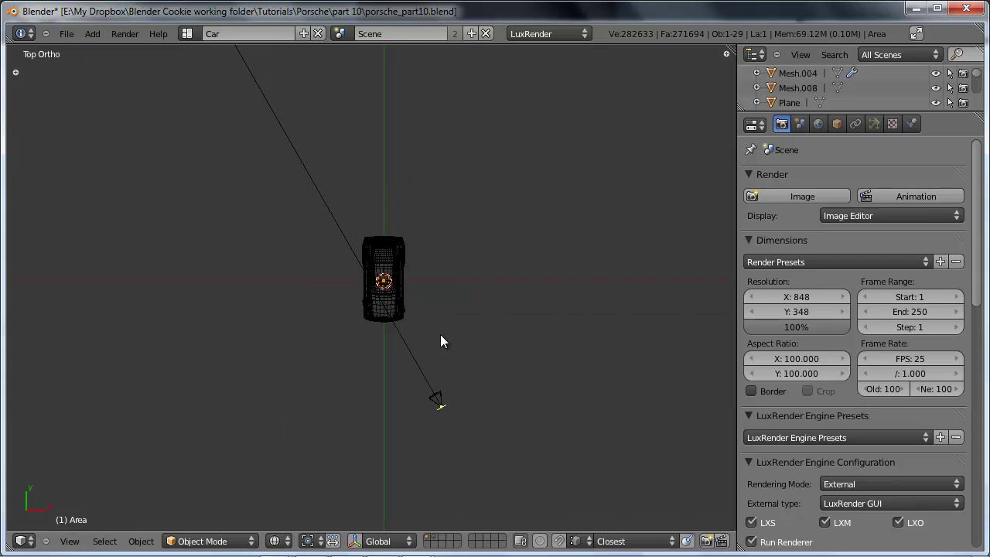
{"action": "scroll", "coordinate": [437, 305], "scroll_direction": "up", "scroll_amount": 3}
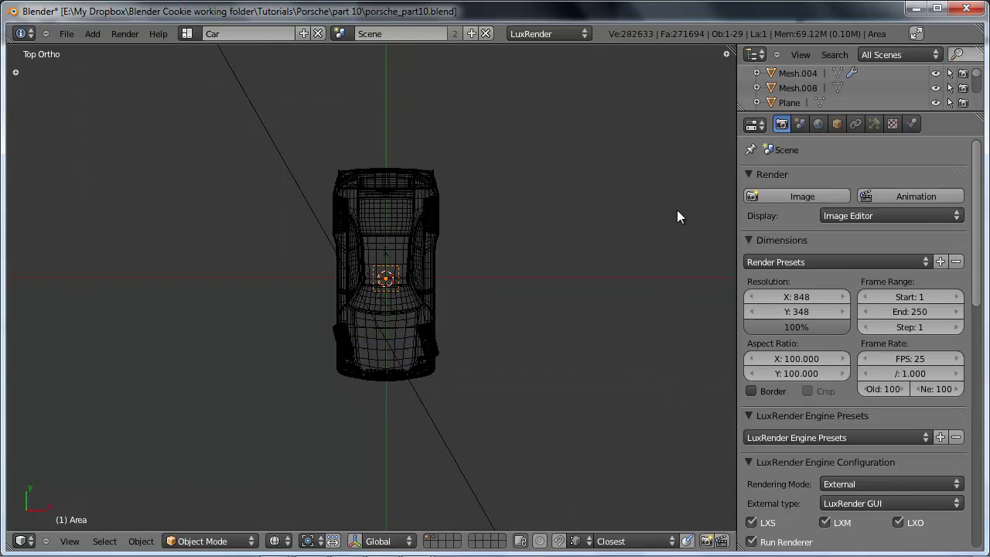
Make the area lamp a Rectangle with Size X 9.642 and Size Y 15.960 so it extends beyond the car
{"action": "left_click", "coordinate": [874, 124]}
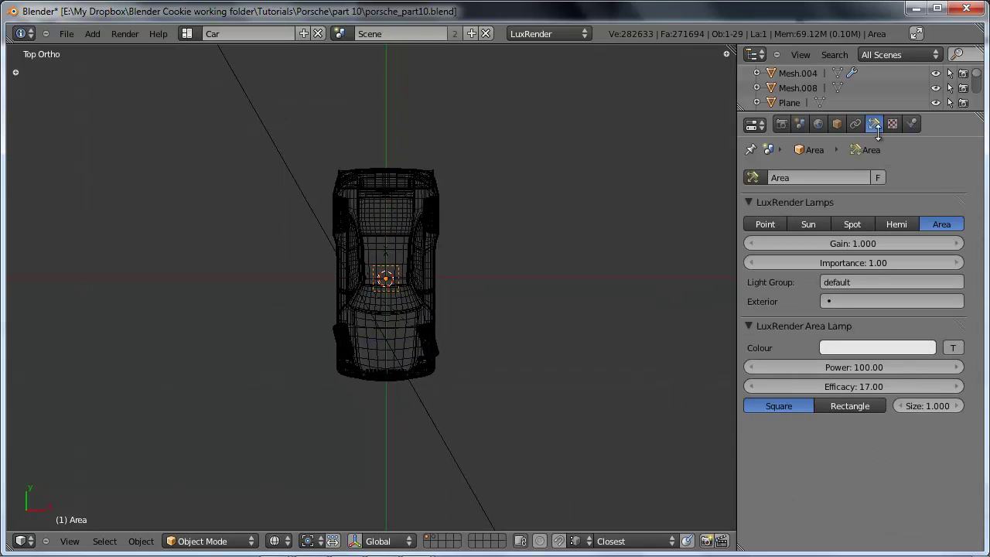
{"action": "left_click", "coordinate": [845, 406]}
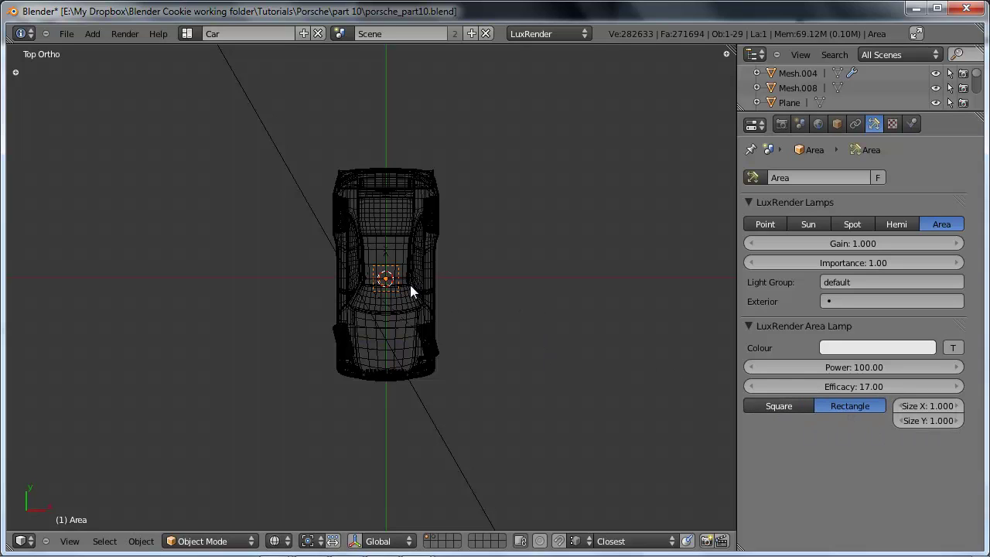
{"action": "scroll", "coordinate": [417, 294], "scroll_direction": "up", "scroll_amount": 2}
{"action": "left_click_drag", "start_coordinate": [903, 405], "coordinate": [632, 28]}
{"action": "left_click_drag", "start_coordinate": [643, 30], "coordinate": [797, 43]}
{"action": "left_click_drag", "start_coordinate": [932, 429], "coordinate": [88, 444]}
{"action": "left_click_drag", "start_coordinate": [929, 420], "coordinate": [953, 420]}
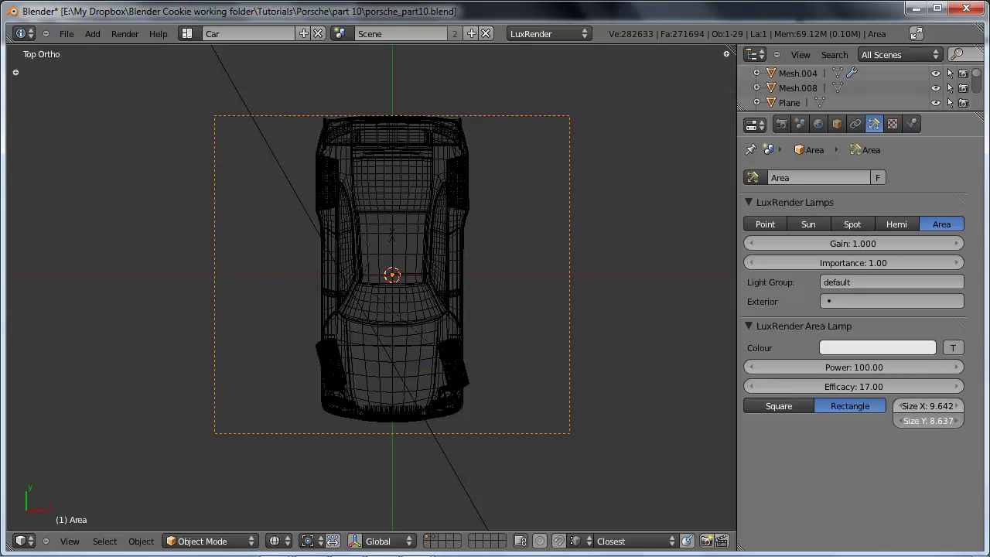
{"action": "left_click_drag", "start_coordinate": [326, 153], "coordinate": [549, 365]}
{"action": "scroll", "coordinate": [550, 365], "scroll_direction": "down", "scroll_amount": 5}
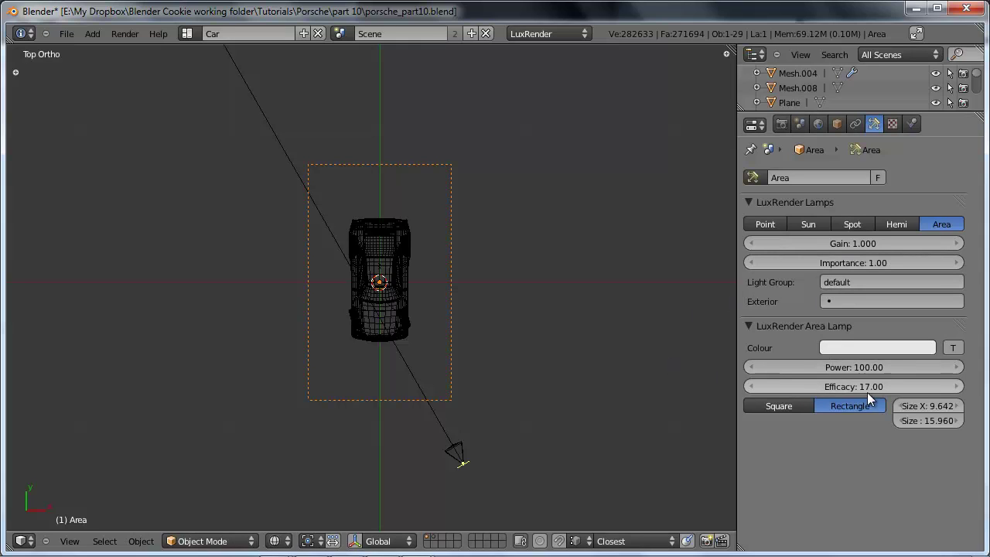
Move the area lamp straight up along the Z axis until it sits well above the car, and save the file
{"action": "key", "text": "KP_3"}
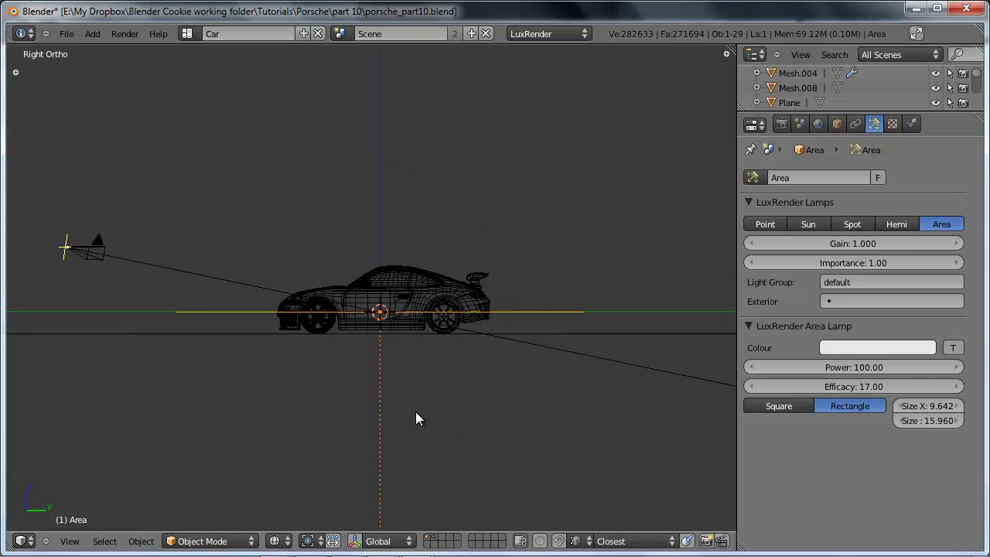
{"action": "key", "text": "g"}
{"action": "key", "text": "z"}
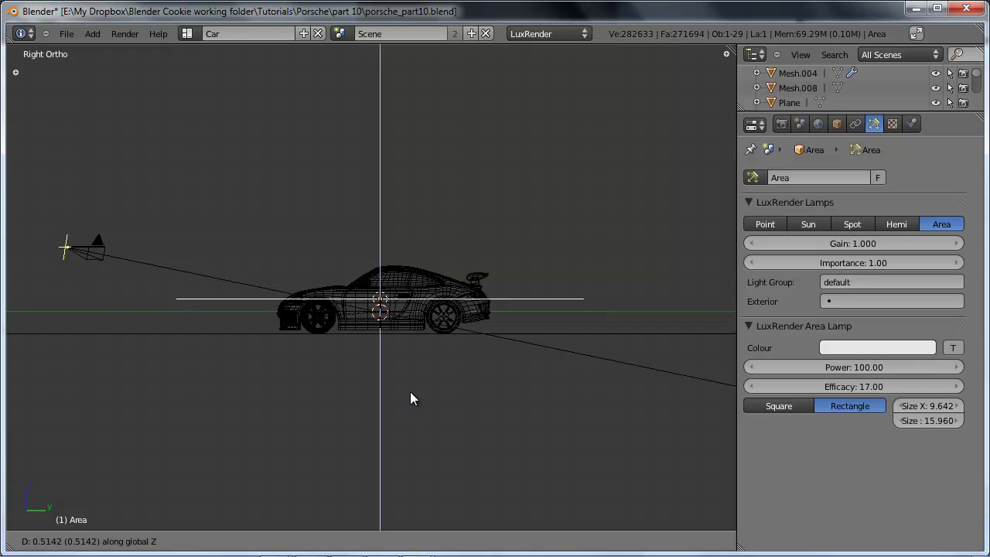
{"action": "left_click", "coordinate": [445, 209]}
{"action": "scroll", "coordinate": [344, 264], "scroll_direction": "down", "scroll_amount": 3}
{"action": "middle_click_drag", "start_coordinate": [345, 265], "coordinate": [458, 286]}
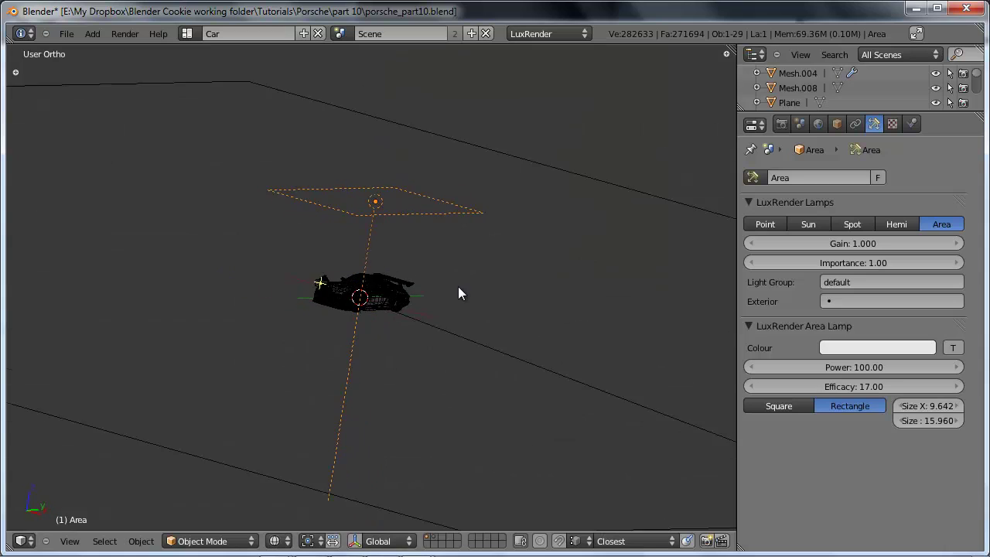
{"action": "key", "text": "ctrl+s"}
{"action": "left_click", "coordinate": [458, 287]}
Show the front view and the render settings, and check in the user preferences that the LuxRender add-on is enabled
{"action": "key", "text": "KP_1"}
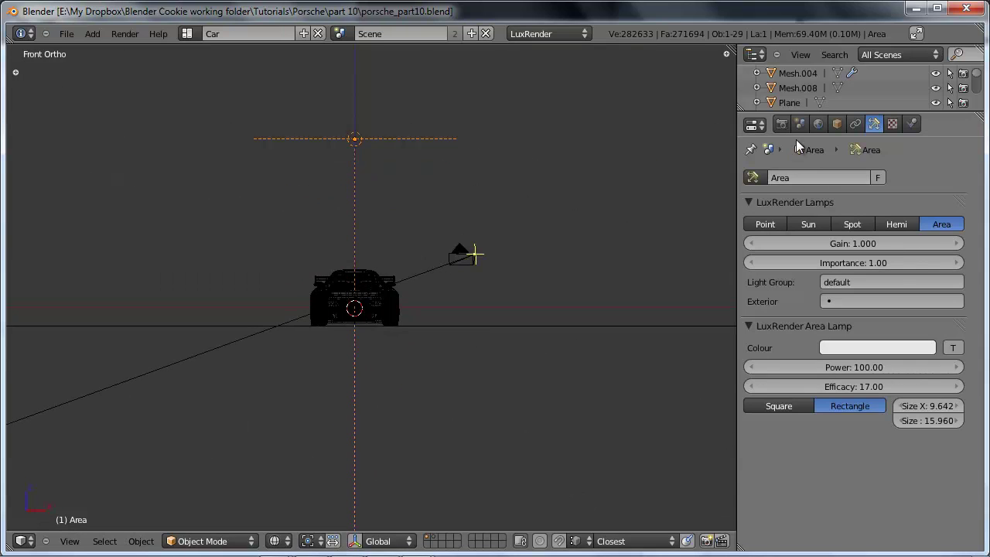
{"action": "left_click", "coordinate": [783, 124]}
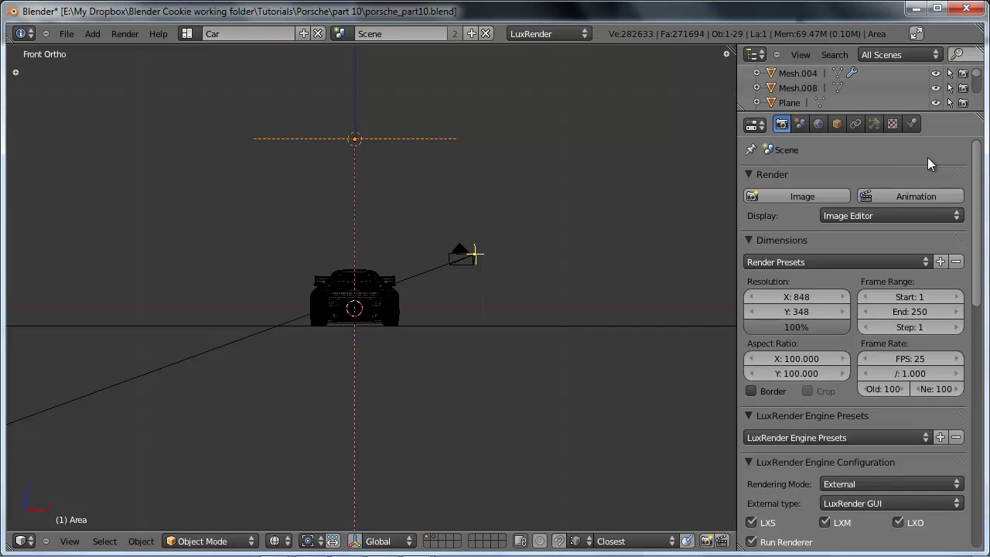
{"action": "left_click", "coordinate": [574, 33]}
{"action": "left_click", "coordinate": [580, 25]}
{"action": "key", "text": "ctrl+alt+u"}
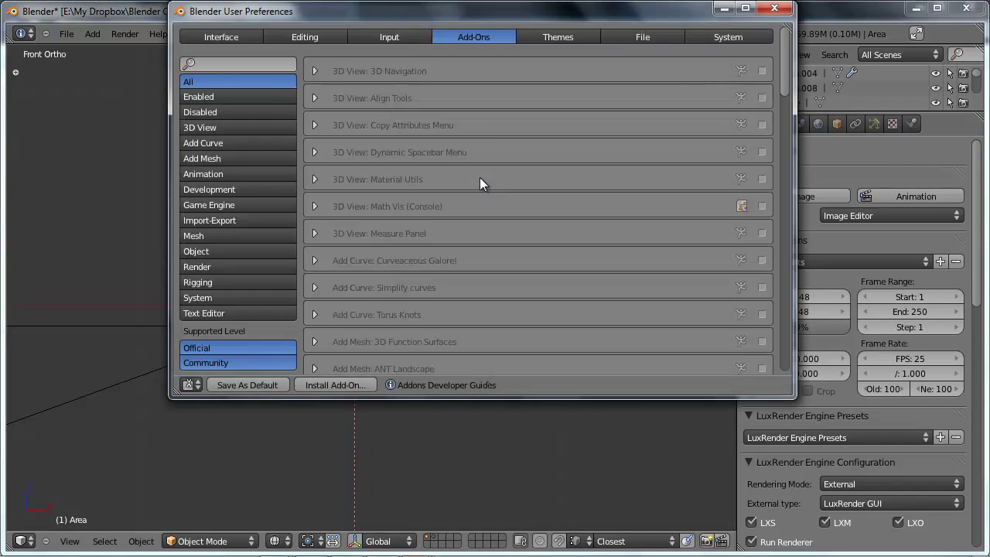
{"action": "left_click", "coordinate": [205, 267]}
{"action": "left_click", "coordinate": [315, 71]}
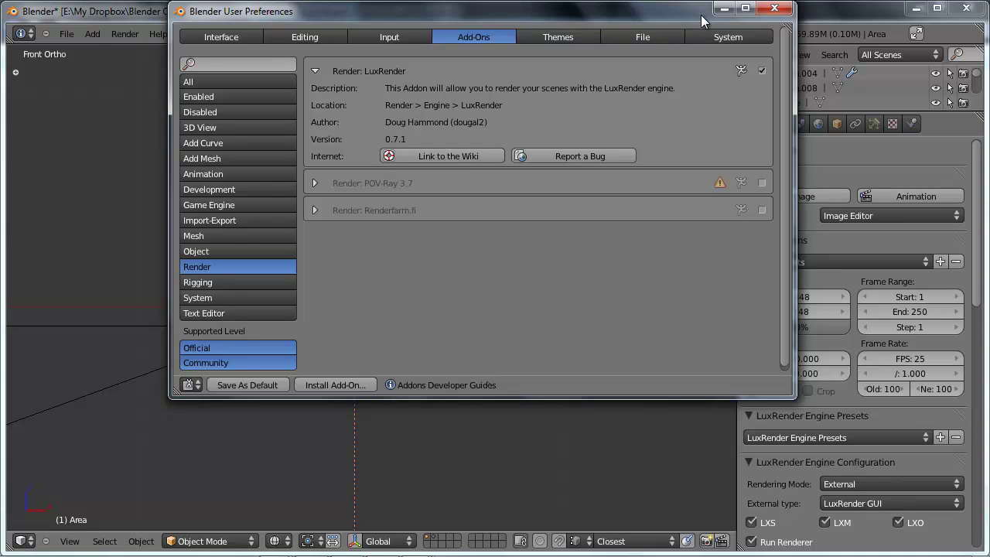
{"action": "left_click", "coordinate": [772, 9]}
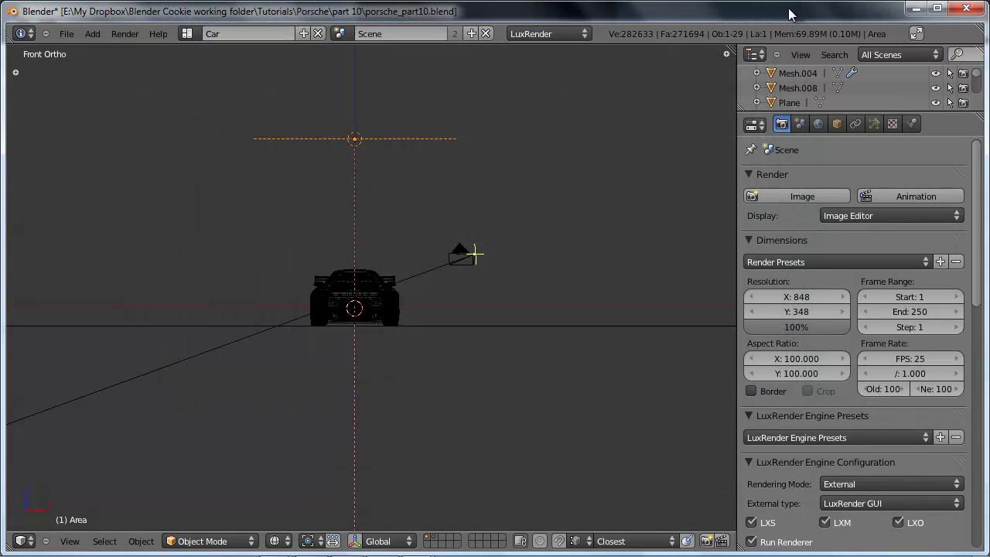
Review the LuxRender engine settings and turn off Use Networking
{"action": "scroll", "coordinate": [481, 167], "scroll_direction": "up", "scroll_amount": 3}
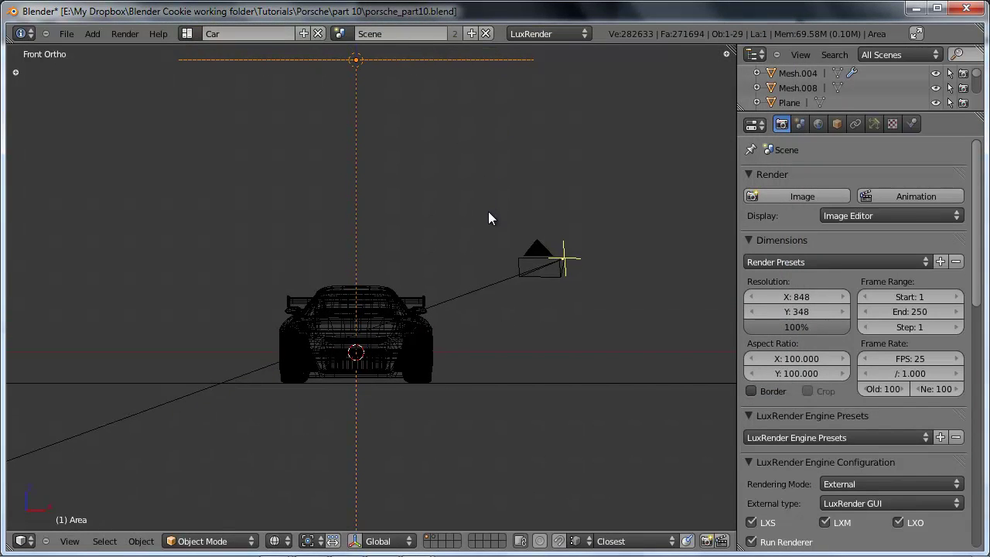
{"action": "scroll", "coordinate": [858, 283], "scroll_direction": "down", "scroll_amount": 4}
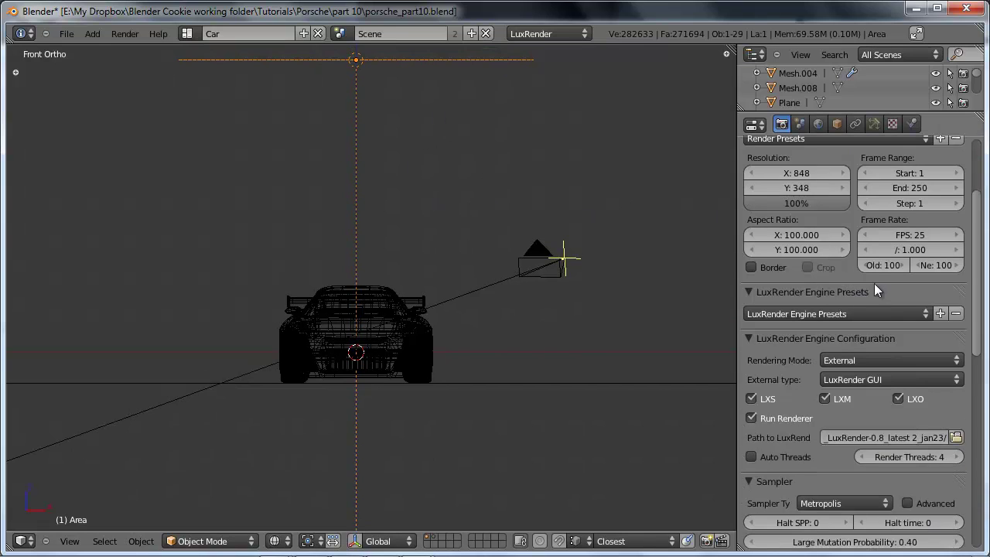
{"action": "scroll", "coordinate": [907, 278], "scroll_direction": "down", "scroll_amount": 4}
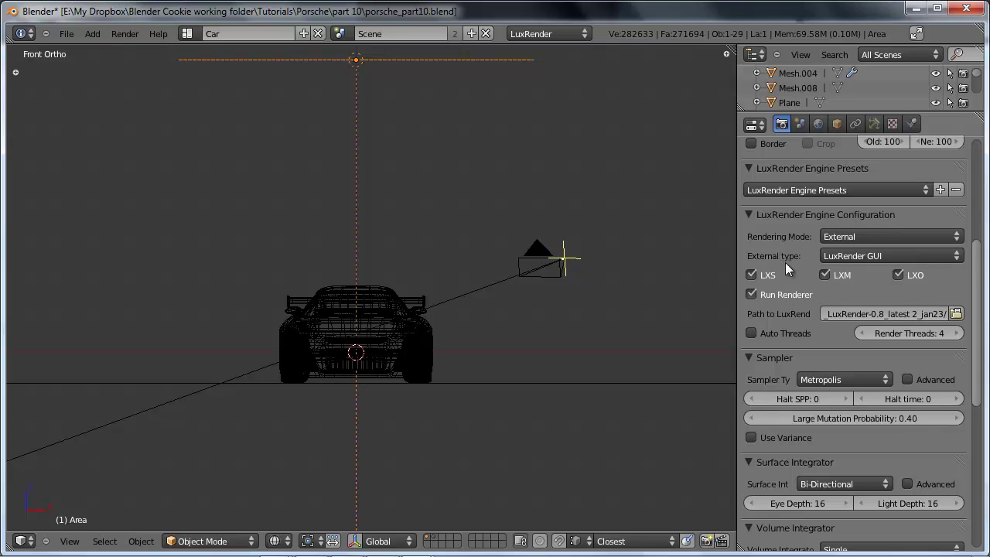
{"action": "scroll", "coordinate": [825, 331], "scroll_direction": "down", "scroll_amount": 11}
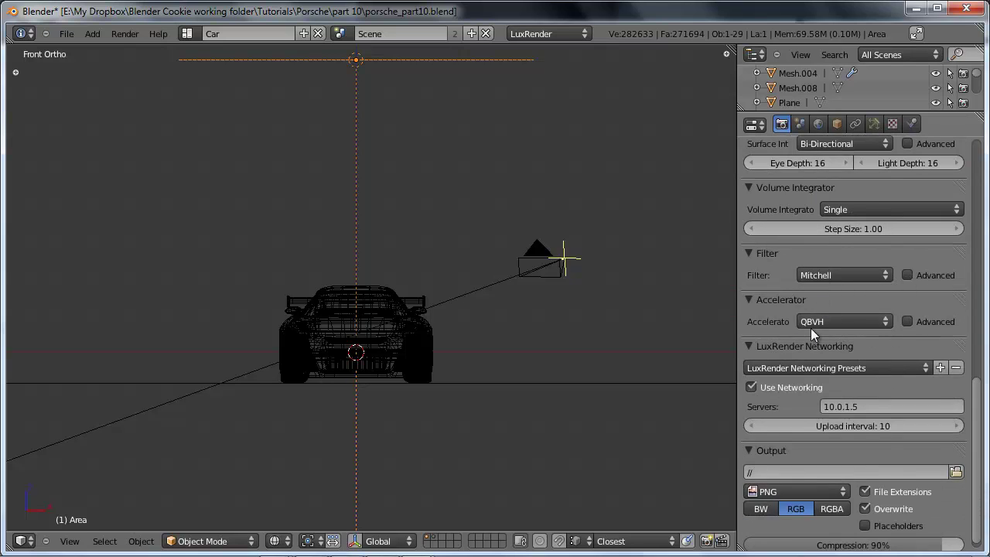
{"action": "left_click", "coordinate": [808, 388]}
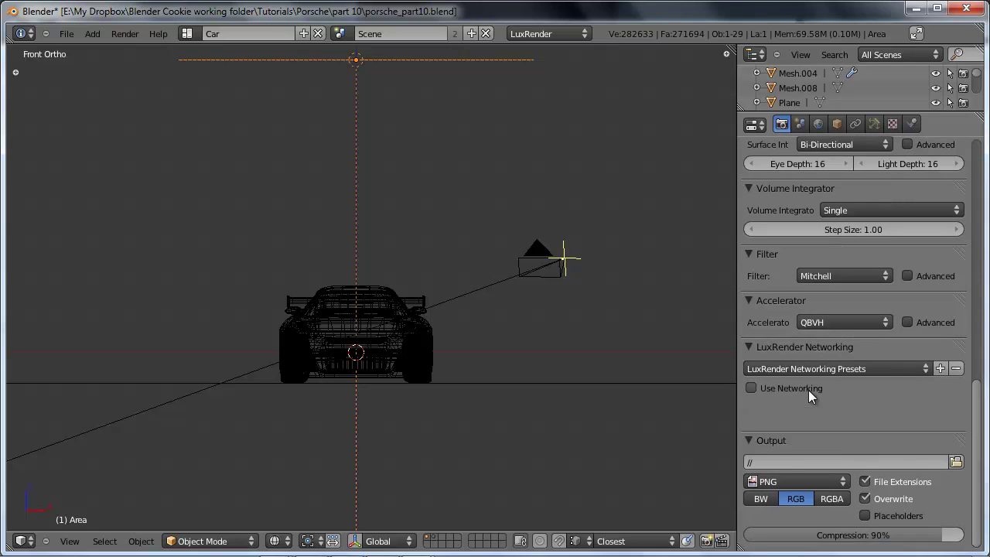
{"action": "left_click", "coordinate": [754, 346]}
{"action": "scroll", "coordinate": [812, 338], "scroll_direction": "up", "scroll_amount": 10}
{"action": "scroll", "coordinate": [811, 337], "scroll_direction": "up", "scroll_amount": 9}
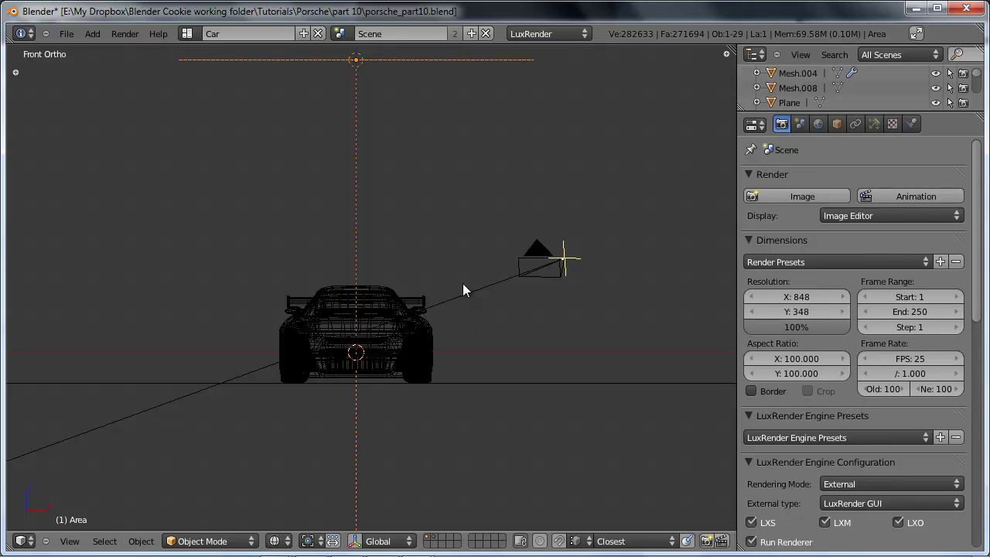
{"action": "middle_click_drag", "start_coordinate": [447, 252], "coordinate": [482, 294], "text": "shift"}
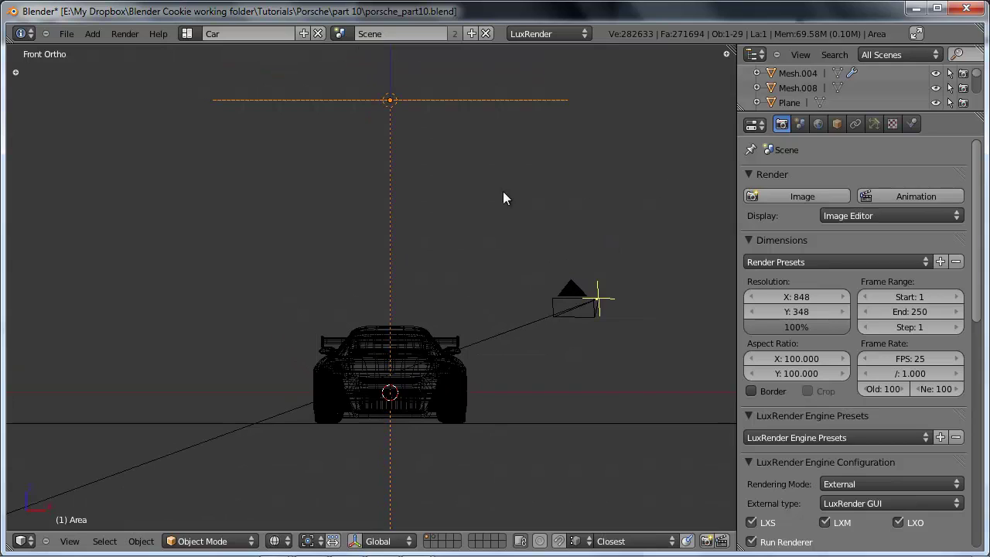
Try to render the image with LuxRender, read the export log in the console, and return to the 3D view
{"action": "left_click", "coordinate": [788, 197]}
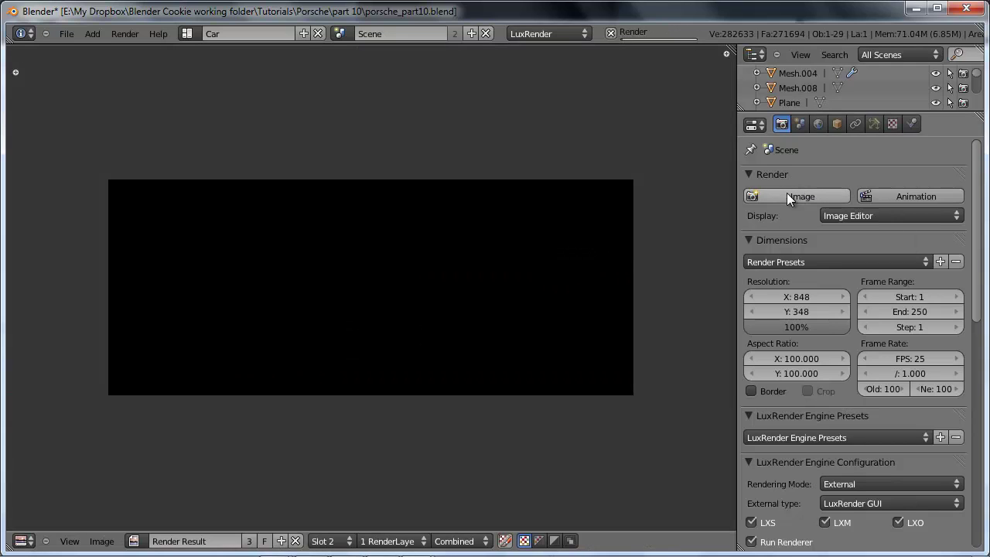
{"action": "mouse_move", "coordinate": [358, 551]}
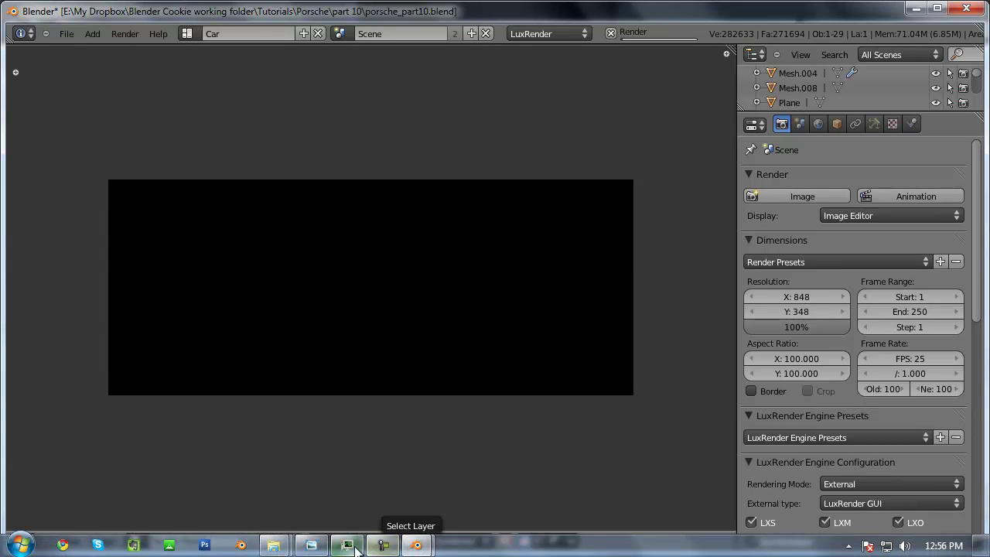
{"action": "mouse_move", "coordinate": [416, 546]}
{"action": "left_click", "coordinate": [365, 476]}
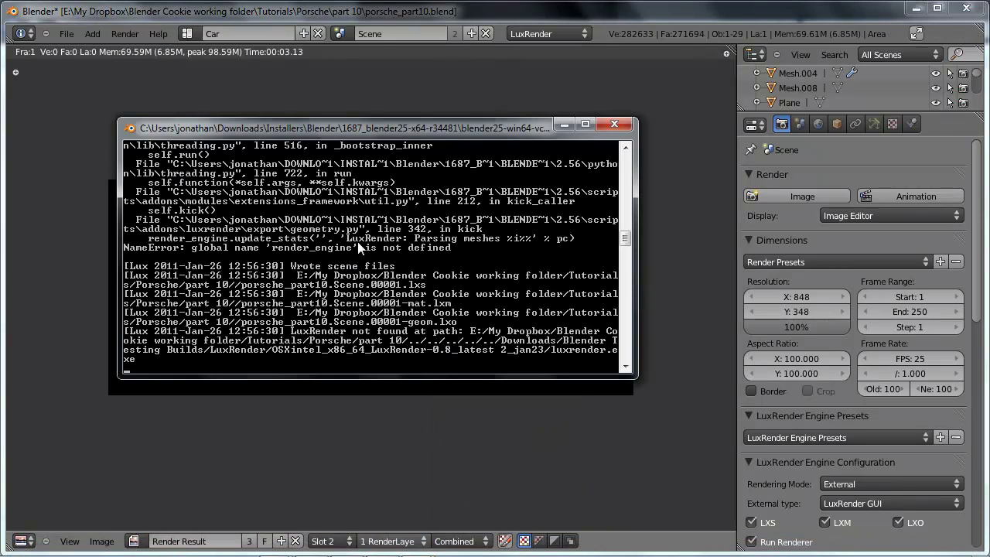
{"action": "left_click_drag", "start_coordinate": [414, 130], "coordinate": [724, 204]}
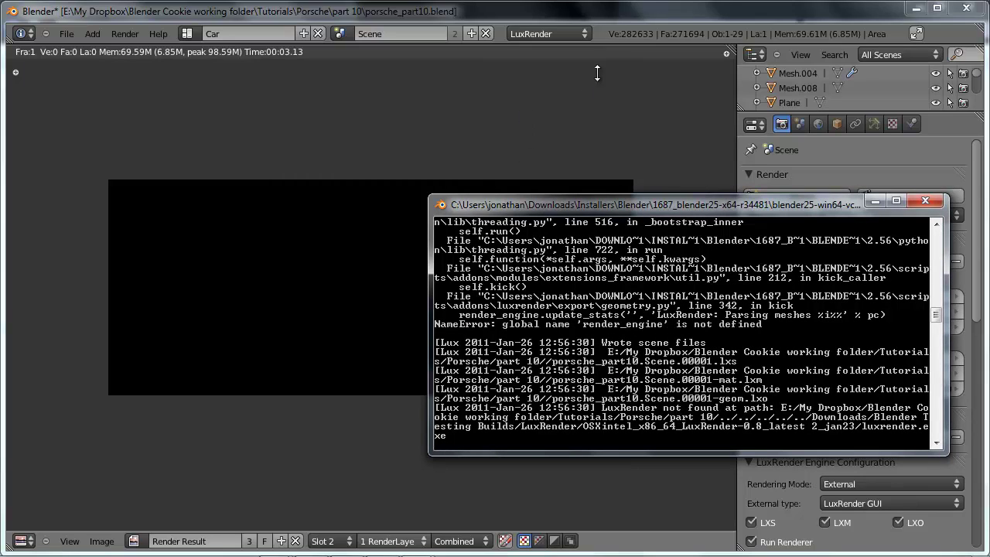
{"action": "left_click", "coordinate": [642, 31]}
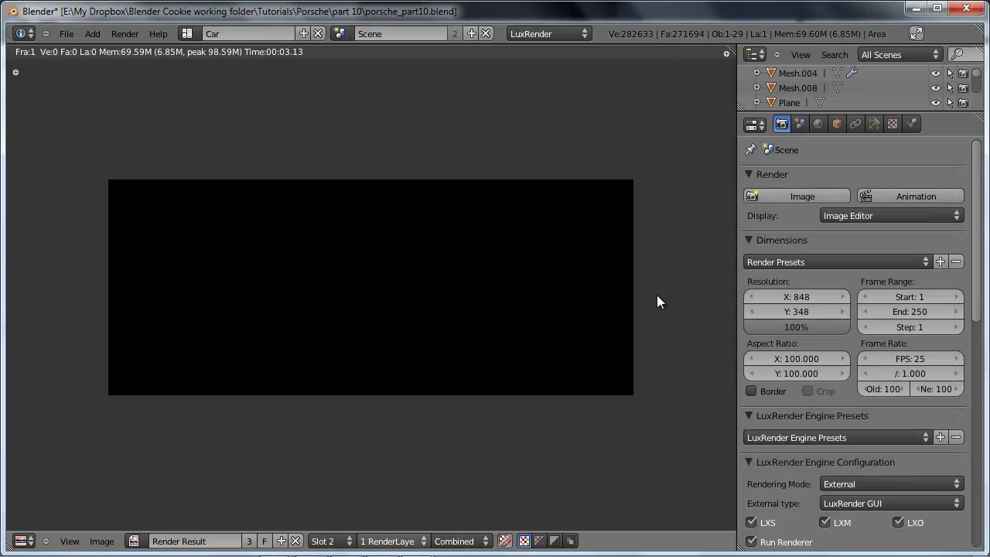
{"action": "key", "text": "Escape"}
Give the large ground plane under the car a new LuxRender material of type Glossy
{"action": "middle_click_drag", "start_coordinate": [442, 352], "coordinate": [481, 336]}
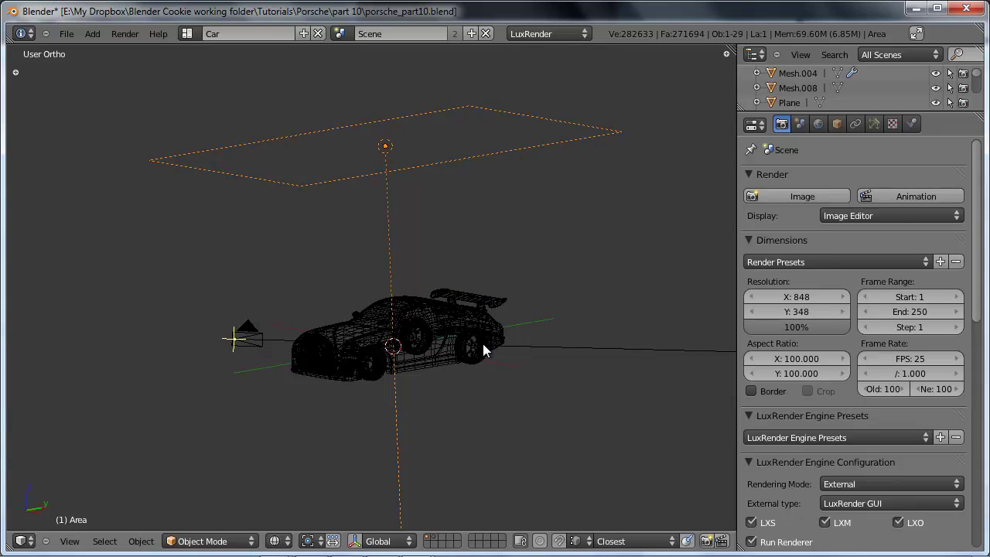
{"action": "scroll", "coordinate": [486, 347], "scroll_direction": "down", "scroll_amount": 4}
{"action": "right_click", "coordinate": [669, 106]}
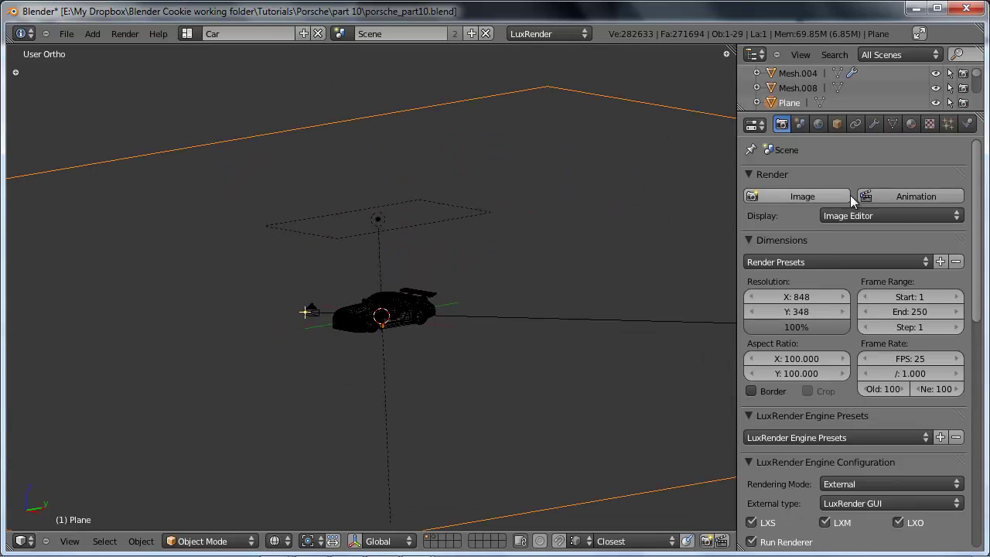
{"action": "left_click", "coordinate": [911, 125]}
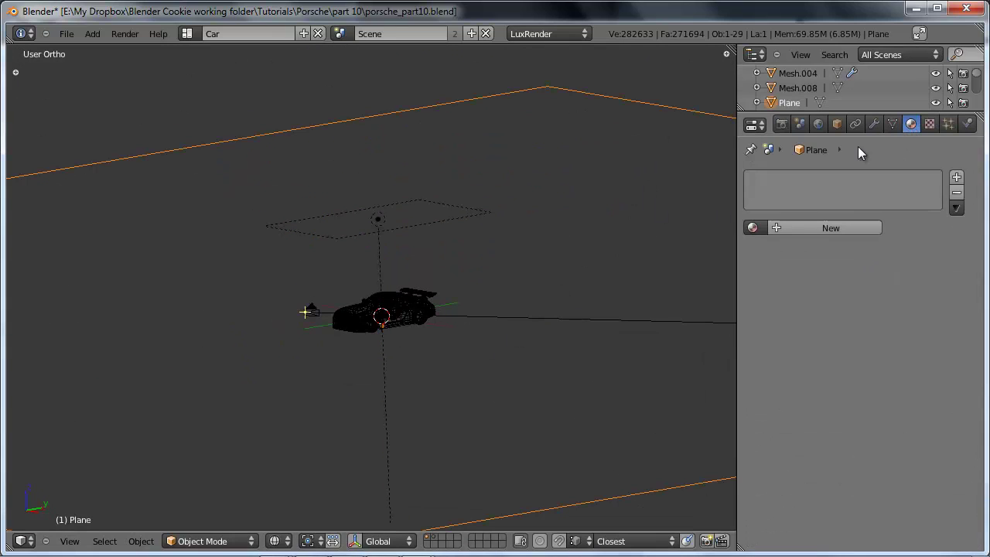
{"action": "left_click", "coordinate": [793, 229]}
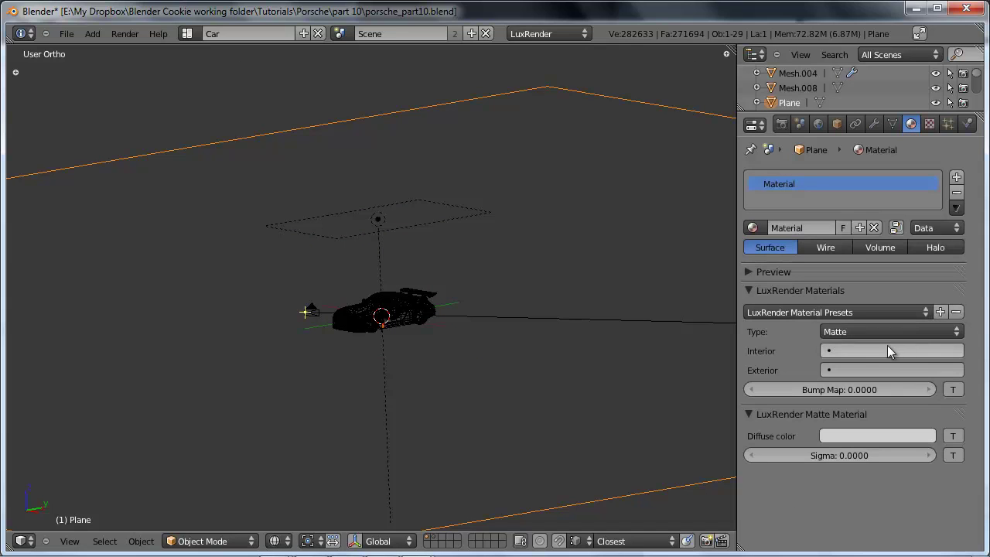
{"action": "left_click", "coordinate": [848, 330]}
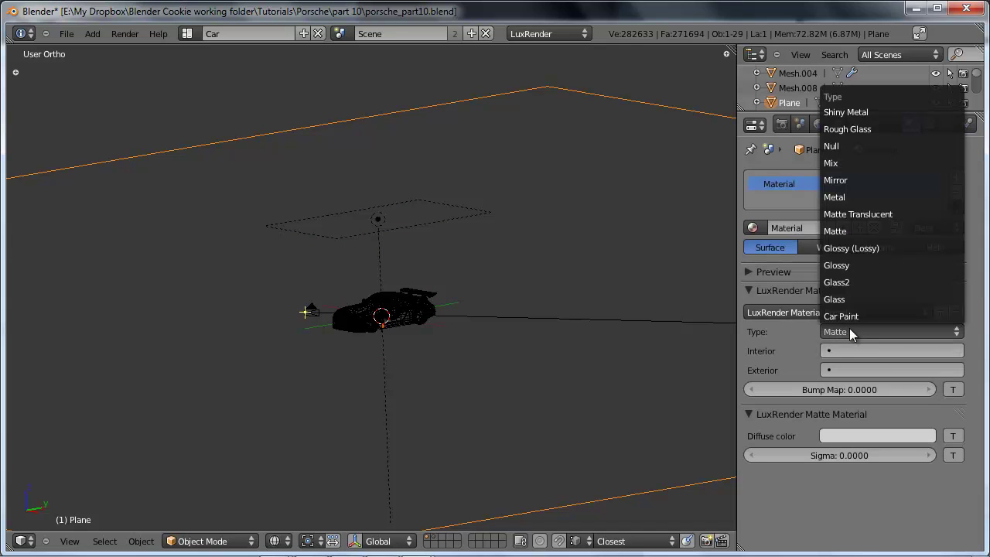
{"action": "left_click", "coordinate": [862, 267]}
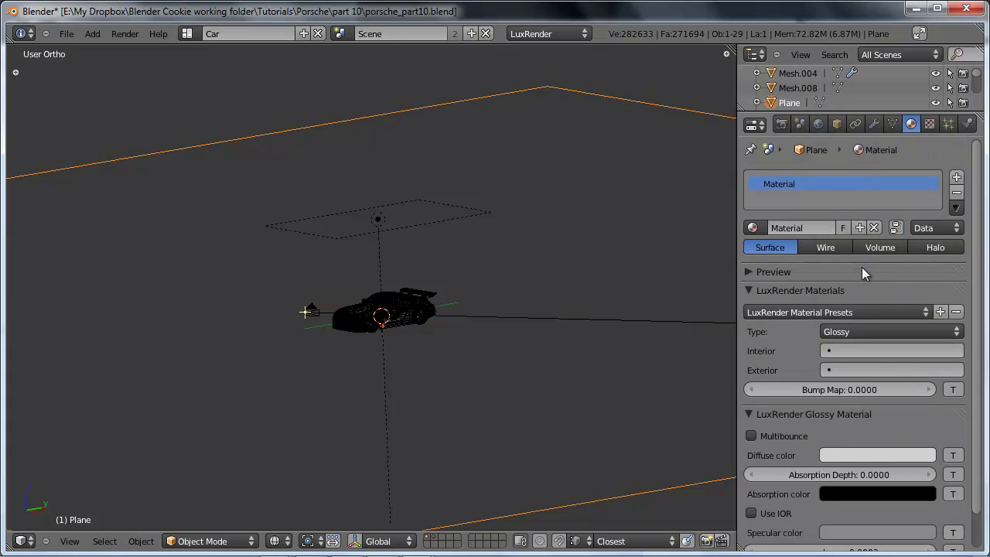
Set the diffuse color of the ground plane's glossy material to black
{"action": "left_click", "coordinate": [846, 453]}
{"action": "left_click", "coordinate": [923, 350]}
{"action": "left_click_drag", "start_coordinate": [925, 352], "coordinate": [927, 357]}
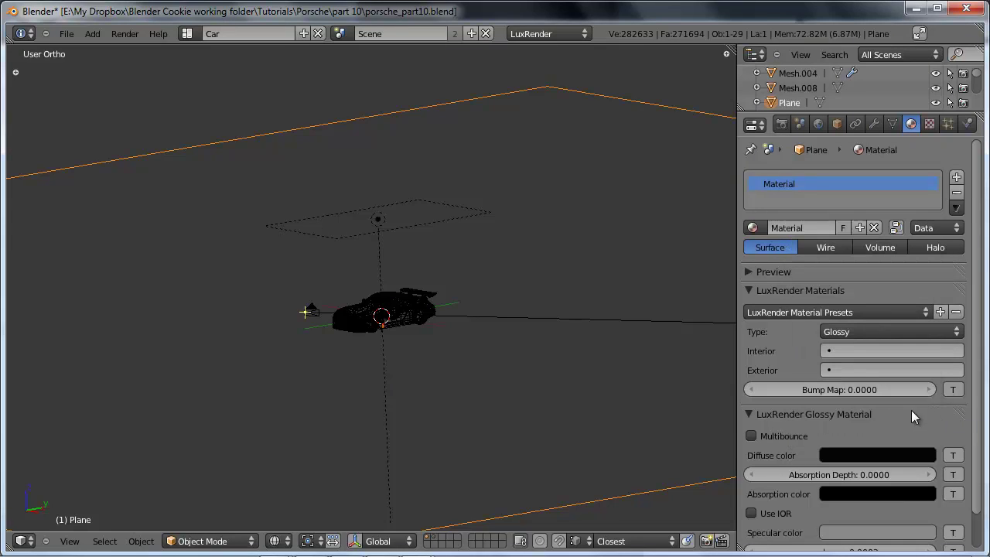
{"action": "scroll", "coordinate": [911, 410], "scroll_direction": "down", "scroll_amount": 2}
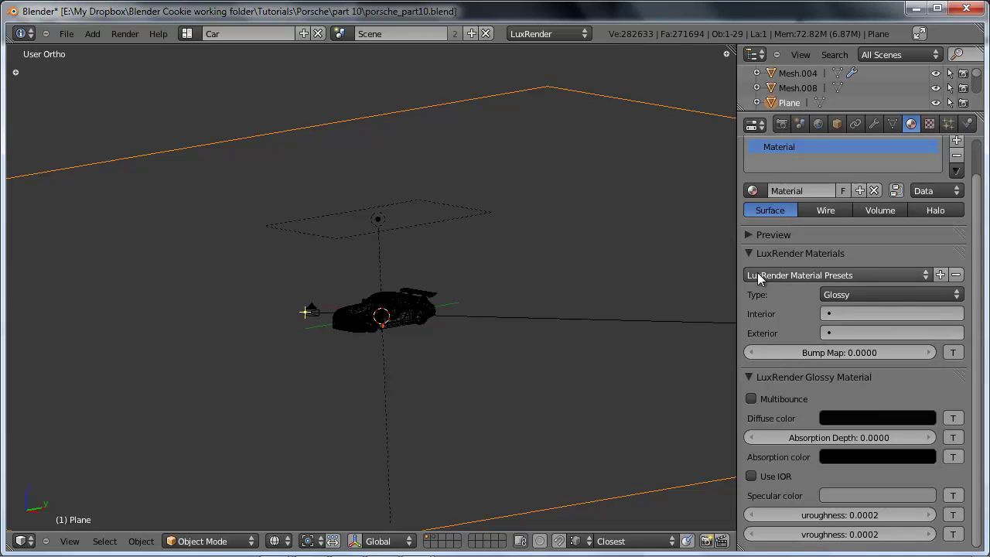
{"action": "scroll", "coordinate": [476, 349], "scroll_direction": "up", "scroll_amount": 4}
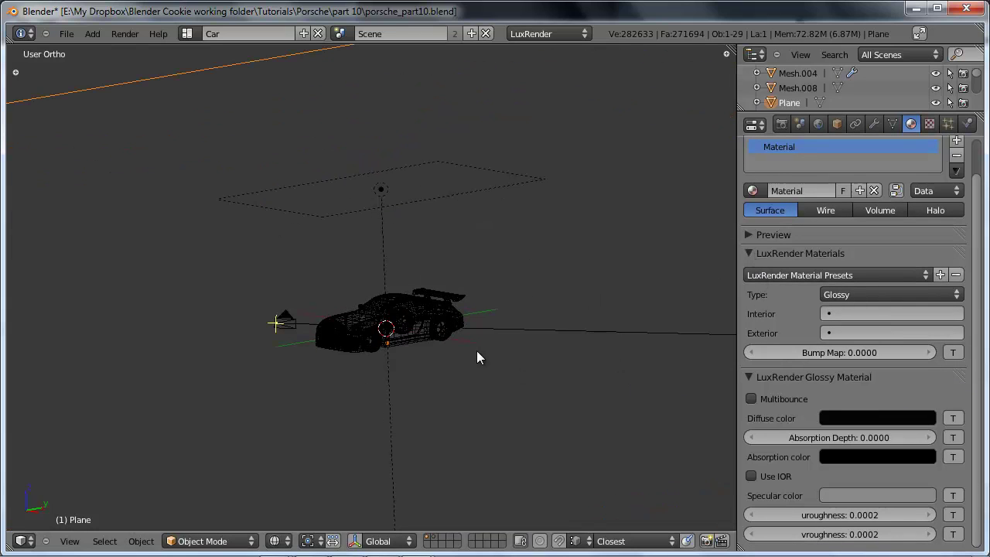
{"action": "scroll", "coordinate": [444, 325], "scroll_direction": "up", "scroll_amount": 3}
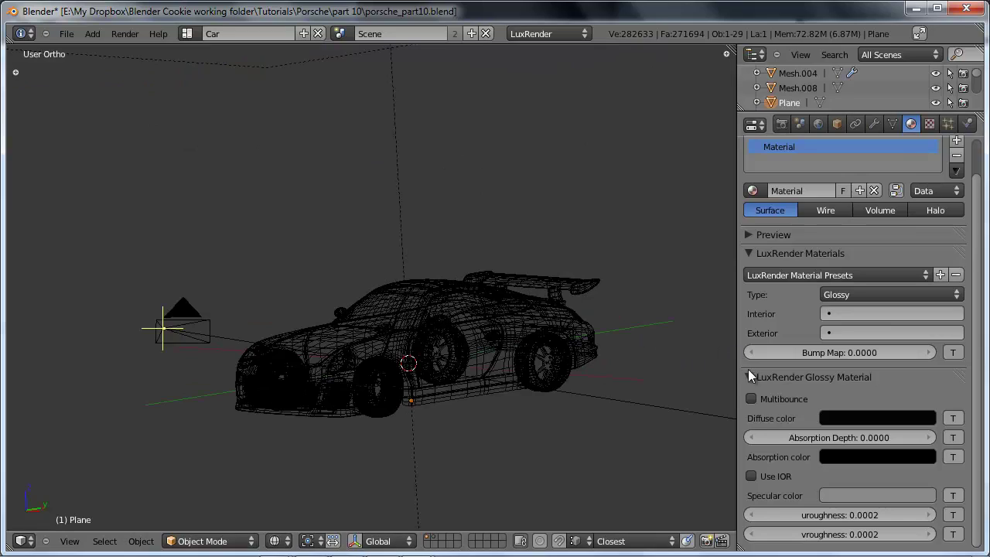
Examine the floor reflections in the reference image porsche_part10_feature_V4.png in Windows Photo Viewer and return to Blender
{"action": "key", "text": "super+Tab"}
{"action": "key", "text": "alt+Tab"}
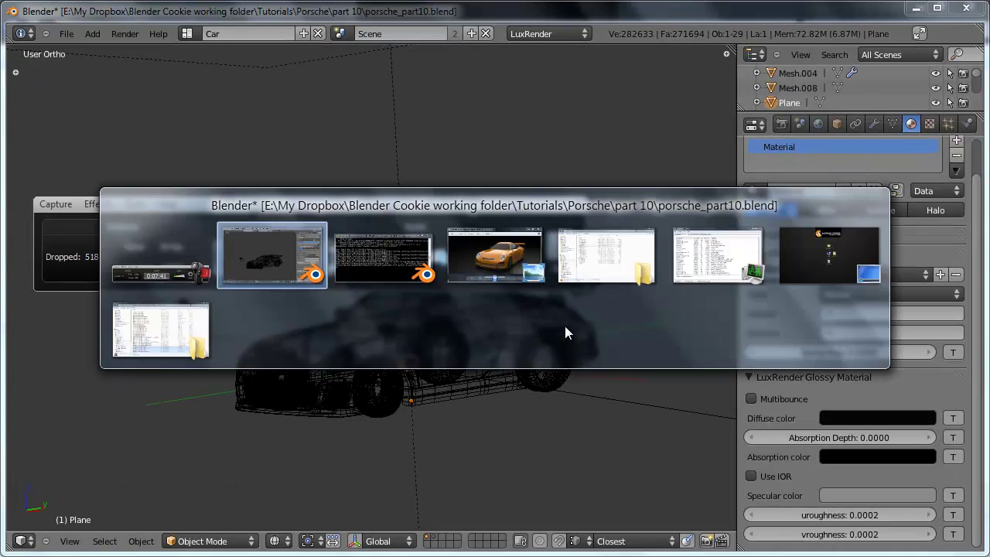
{"action": "left_click", "coordinate": [518, 279]}
{"action": "left_click", "coordinate": [557, 204]}
{"action": "left_click_drag", "start_coordinate": [583, 139], "coordinate": [598, 134]}
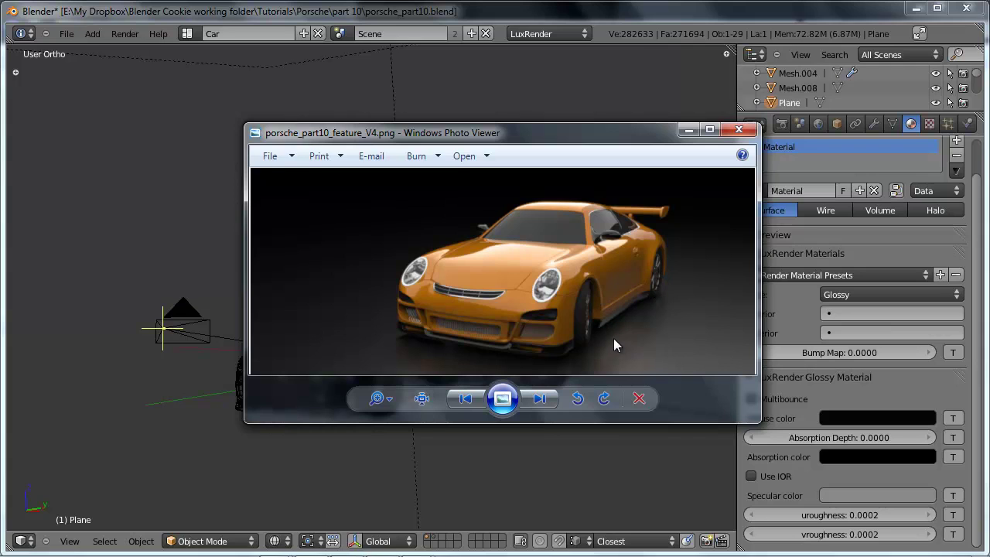
{"action": "left_click", "coordinate": [684, 31]}
Set both uroughness and vroughness of the ground plane's glossy material to 0.1 and save the file
{"action": "scroll", "coordinate": [428, 353], "scroll_direction": "down", "scroll_amount": 3}
{"action": "middle_click_drag", "start_coordinate": [427, 353], "coordinate": [410, 317], "text": "shift"}
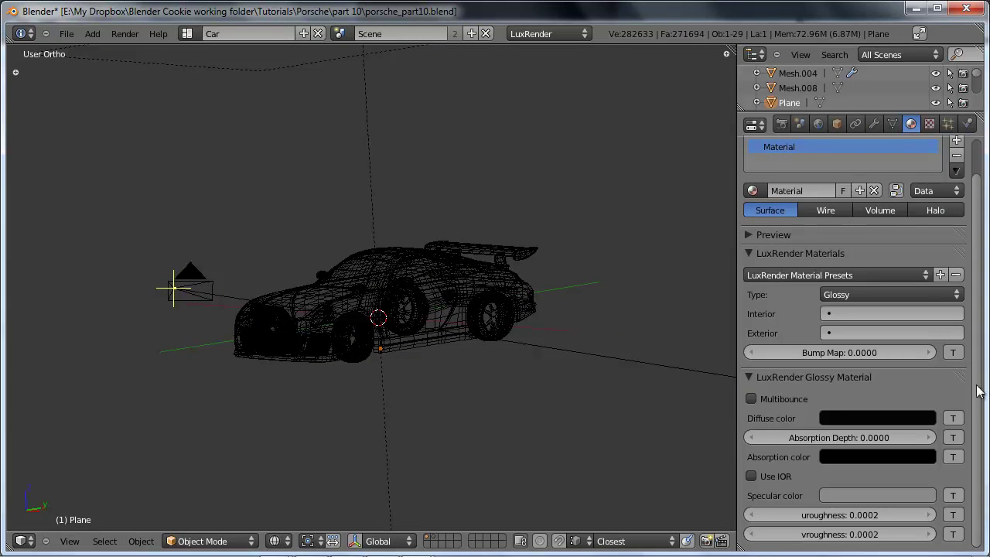
{"action": "left_click", "coordinate": [889, 512]}
{"action": "type", "text": "0.1"}
{"action": "key", "text": "Return"}
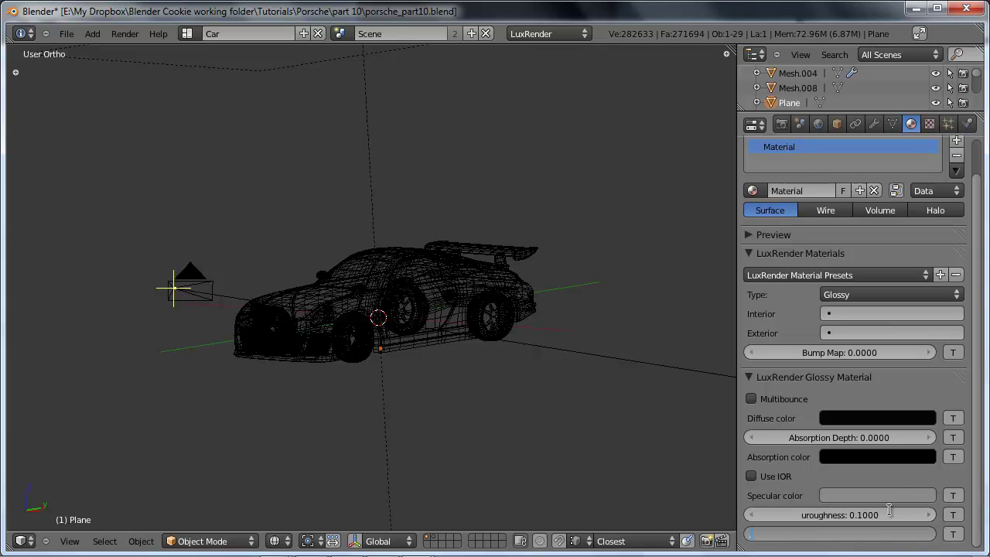
{"action": "key", "text": "ctrl+s"}
{"action": "left_click", "coordinate": [594, 390]}
{"action": "scroll", "coordinate": [506, 293], "scroll_direction": "down", "scroll_amount": 2}
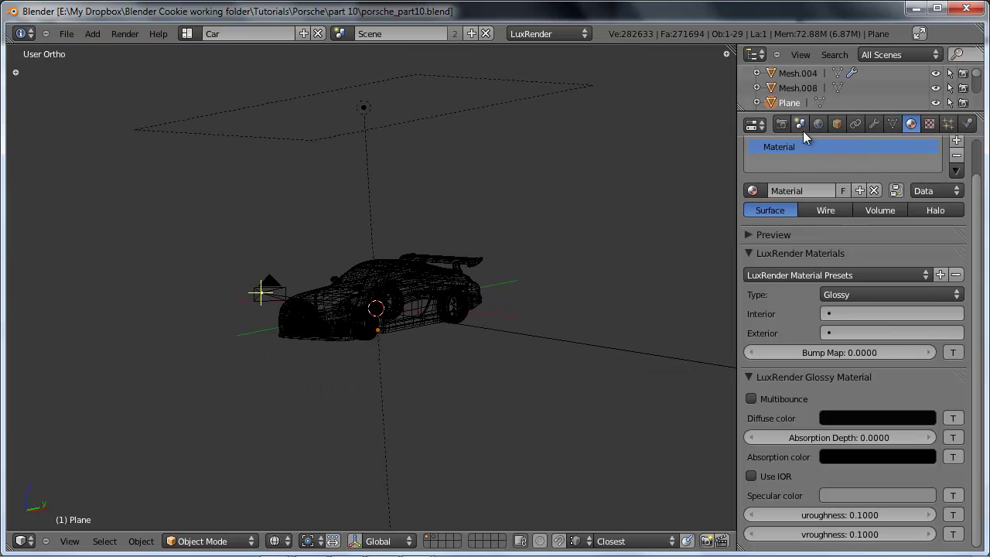
Try a test render, and point the Path to LuxRender at the Luxrender\64_OpenCL installer folder
{"action": "left_click", "coordinate": [782, 124]}
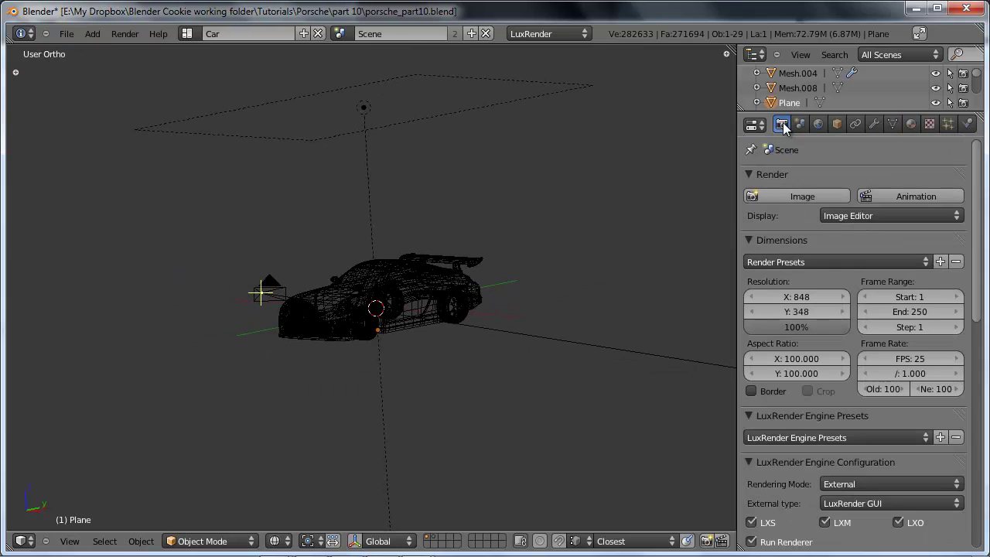
{"action": "left_click", "coordinate": [783, 194]}
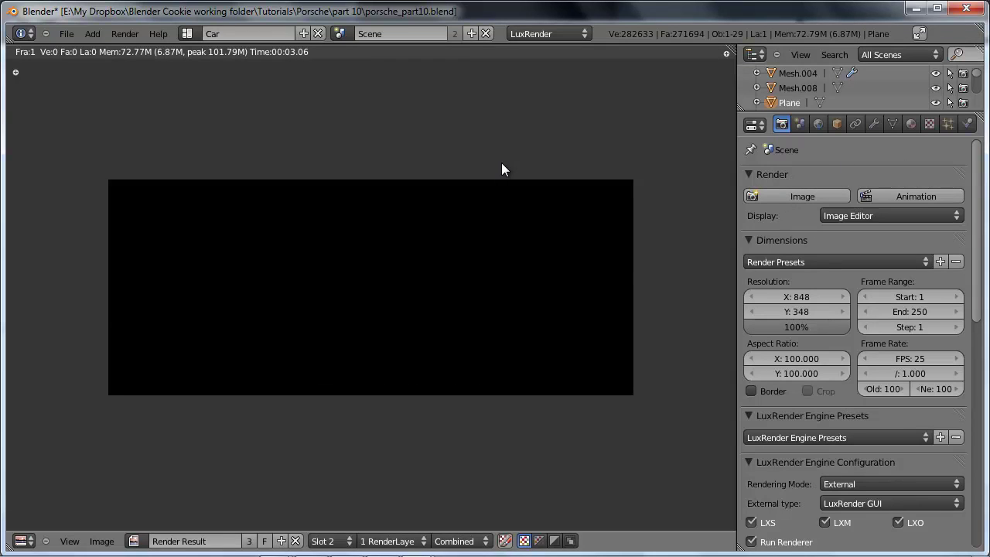
{"action": "scroll", "coordinate": [817, 253], "scroll_direction": "down", "scroll_amount": 4}
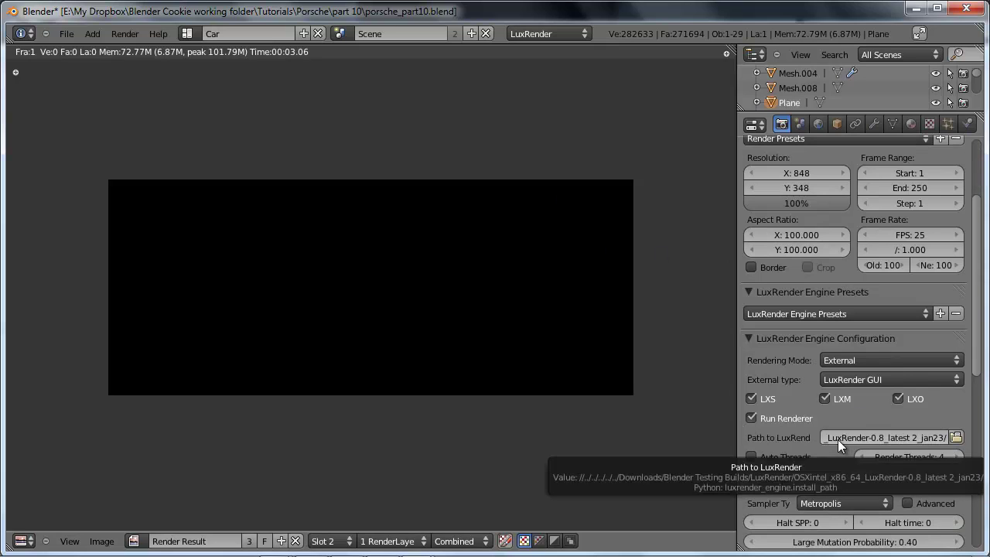
{"action": "left_click", "coordinate": [956, 438]}
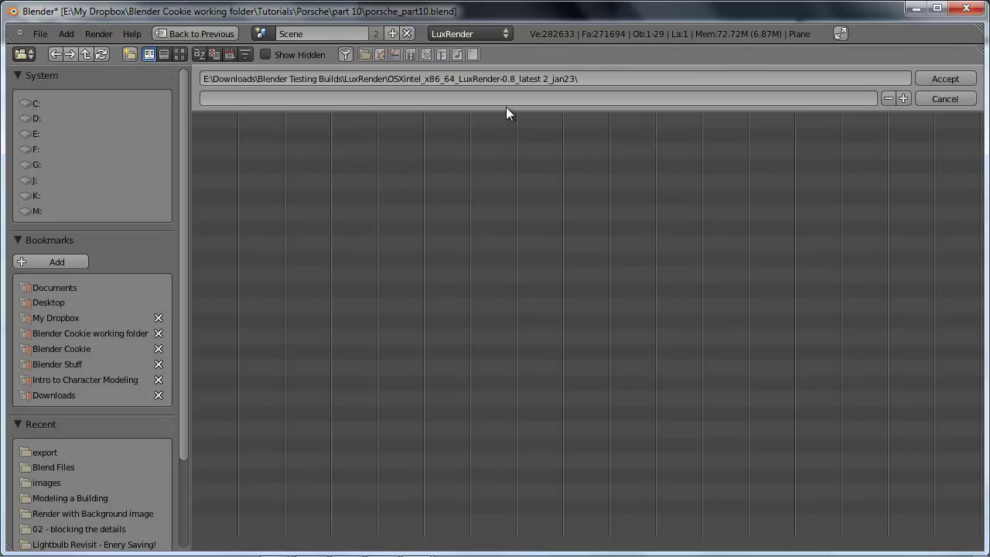
{"action": "left_click", "coordinate": [16, 241]}
{"action": "left_click", "coordinate": [17, 240]}
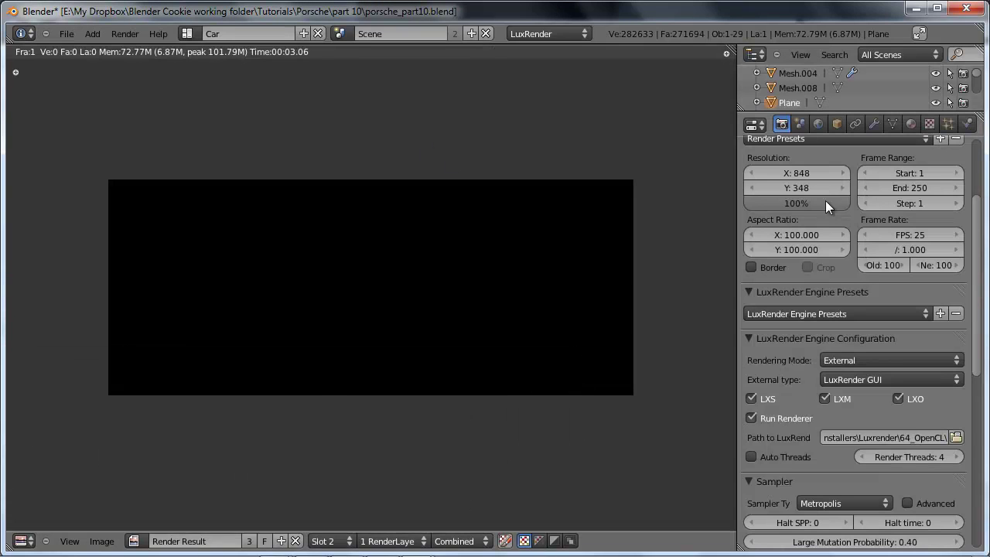
Render the scene in LuxRender as a test, stop and close the render, and return to Blender's 3D view
{"action": "scroll", "coordinate": [828, 232], "scroll_direction": "up", "scroll_amount": 5}
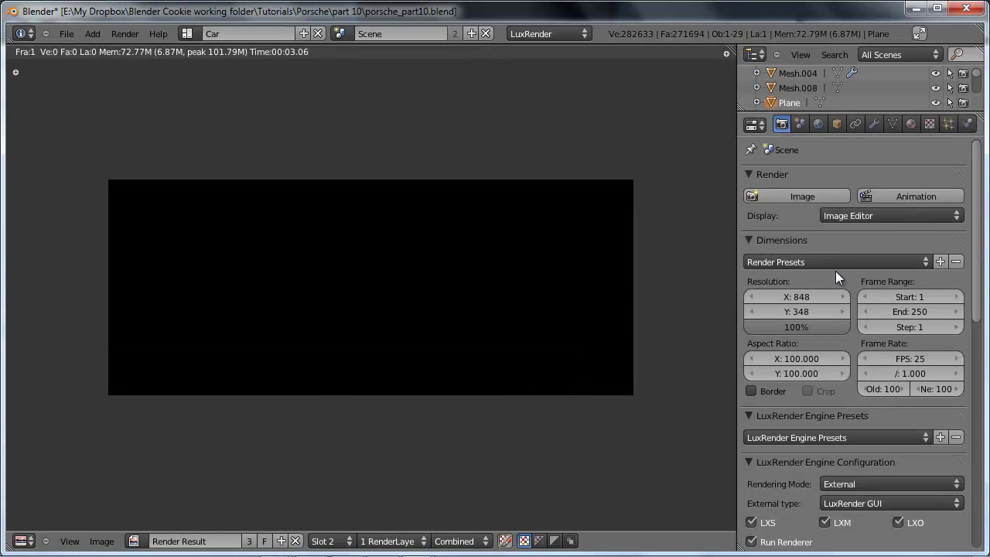
{"action": "left_click", "coordinate": [805, 200]}
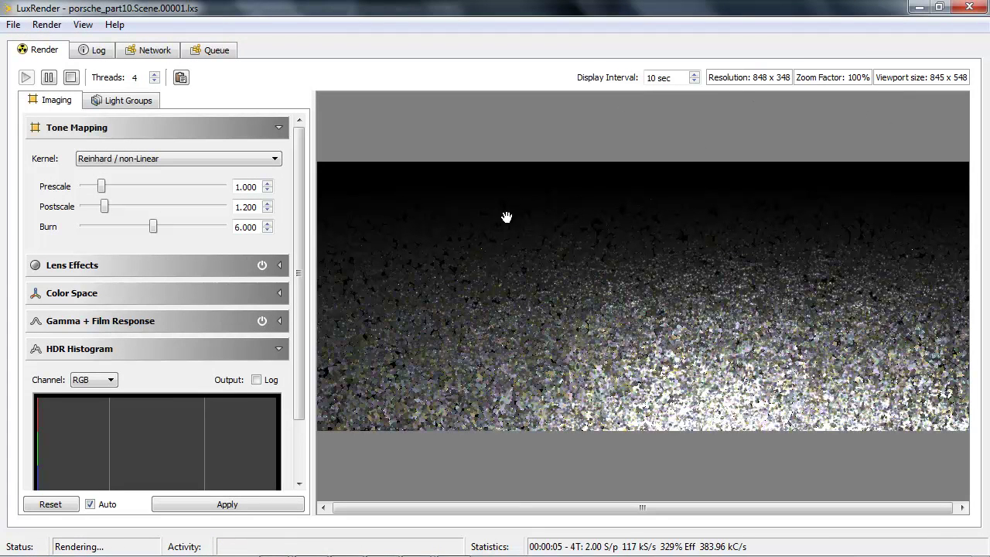
{"action": "left_click", "coordinate": [71, 78]}
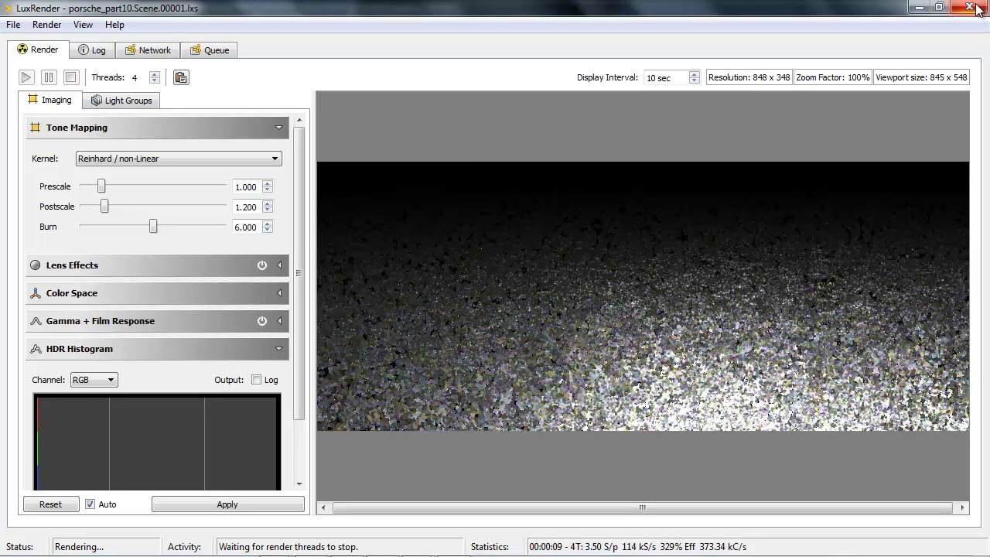
{"action": "left_click", "coordinate": [977, 9]}
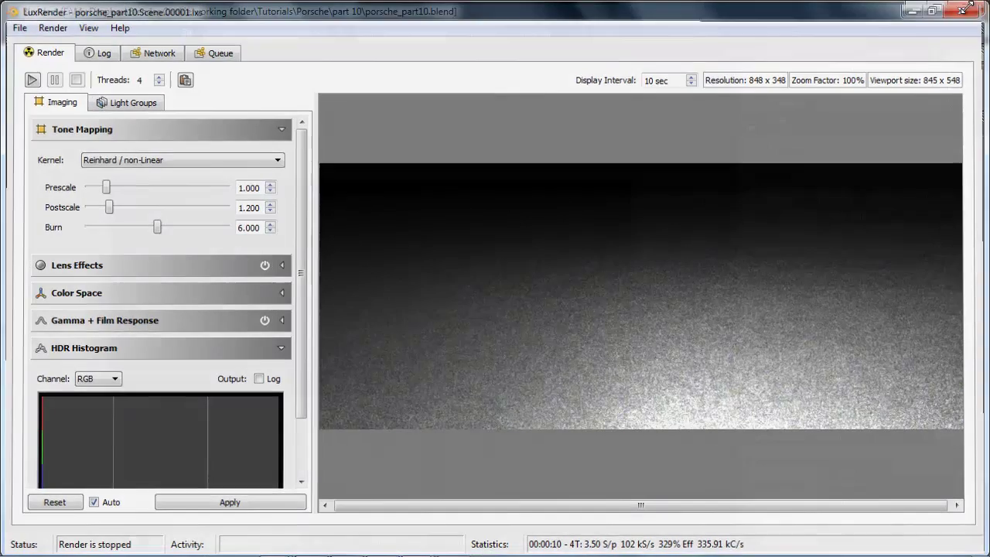
{"action": "key", "text": "Escape"}
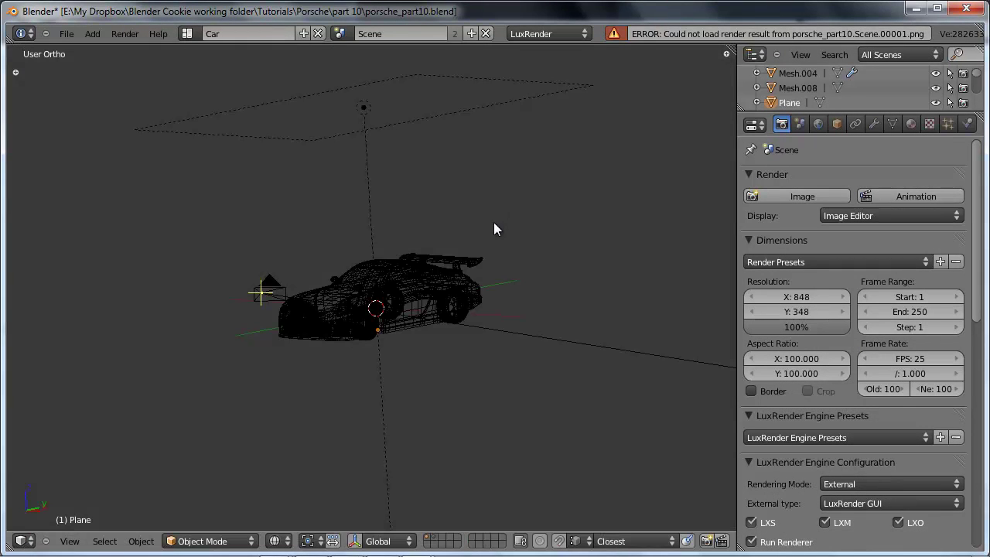
Show the car in solid shading from the right side view and select the car_body object
{"action": "right_click", "coordinate": [377, 308]}
{"action": "scroll", "coordinate": [398, 309], "scroll_direction": "up", "scroll_amount": 6}
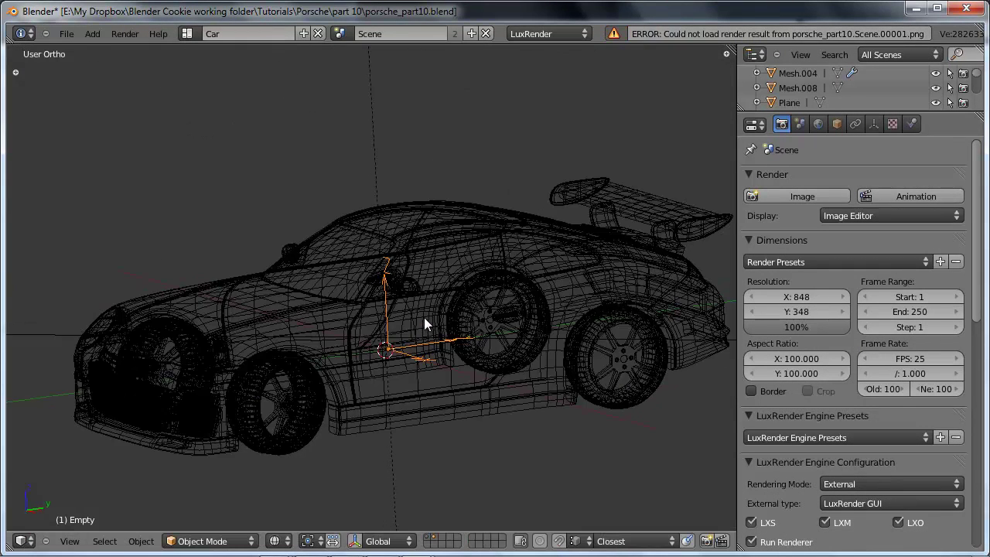
{"action": "key", "text": "z"}
{"action": "middle_click_drag", "start_coordinate": [395, 345], "coordinate": [364, 350]}
{"action": "key", "text": "KP_3"}
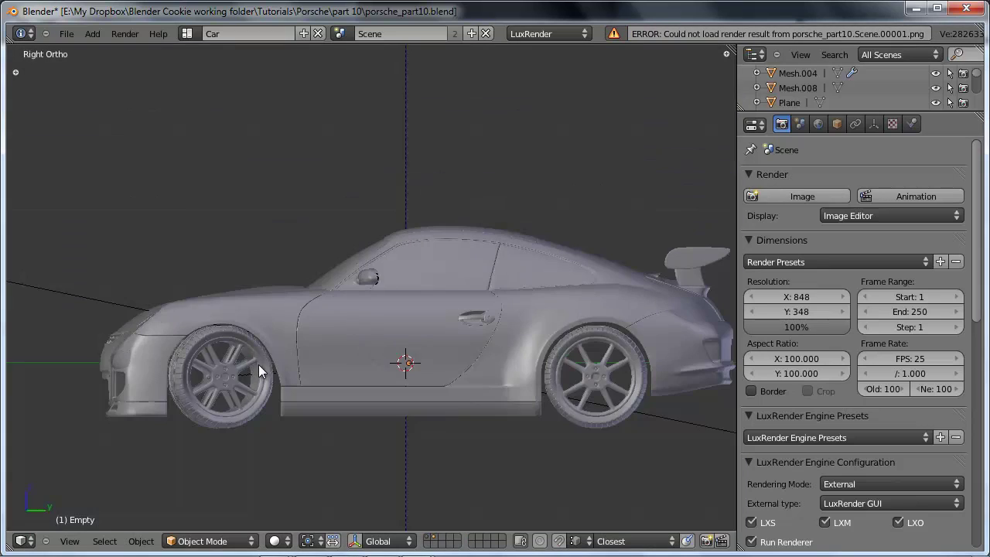
{"action": "scroll", "coordinate": [269, 350], "scroll_direction": "up", "scroll_amount": 3}
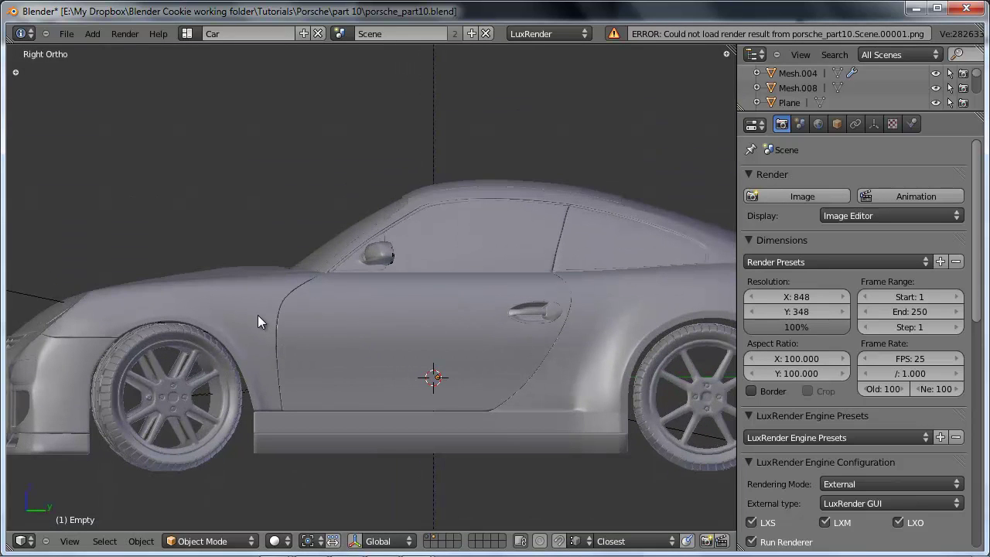
{"action": "right_click", "coordinate": [243, 279]}
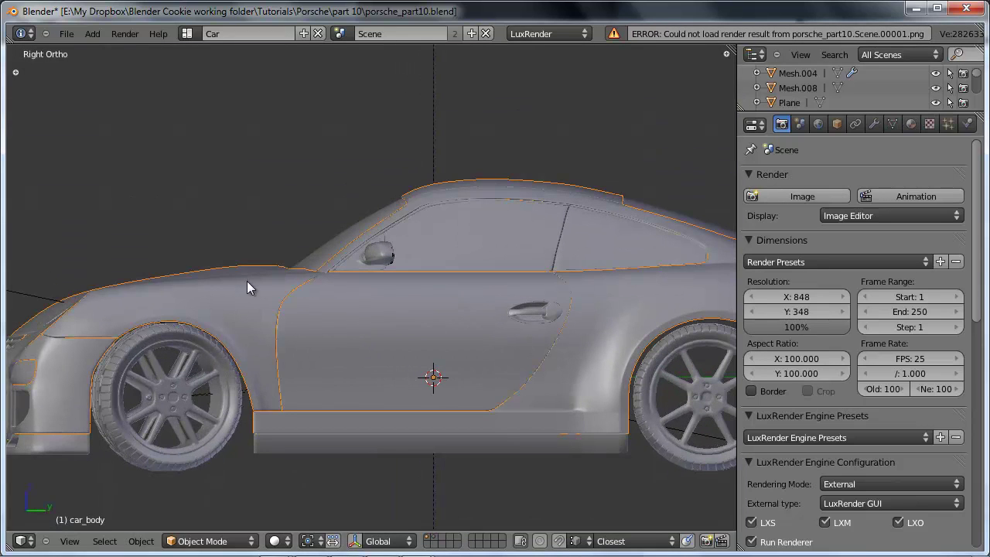
{"action": "scroll", "coordinate": [243, 278], "scroll_direction": "down", "scroll_amount": 4}
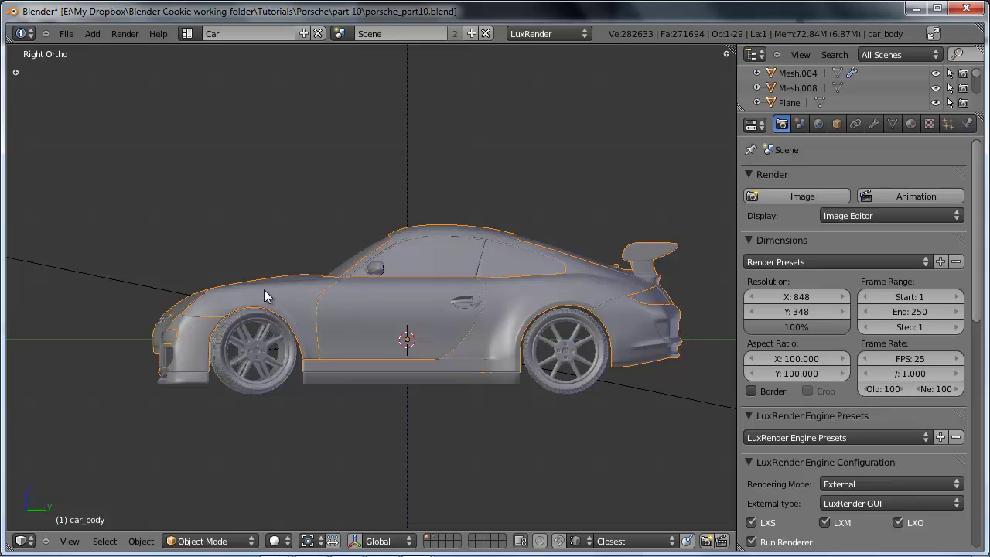
Add a new material to car_body and name it "car paint orange"
{"action": "left_click", "coordinate": [911, 124]}
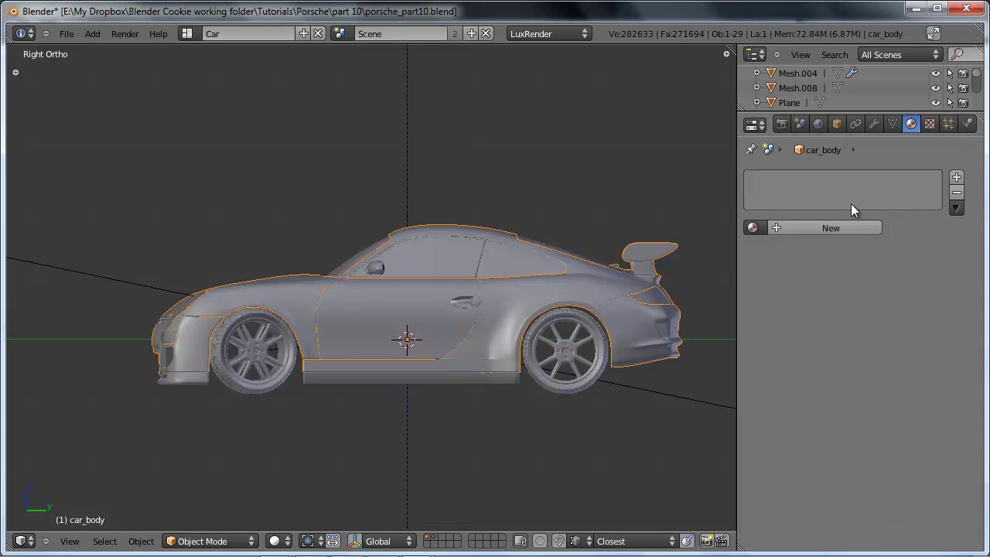
{"action": "left_click", "coordinate": [826, 228]}
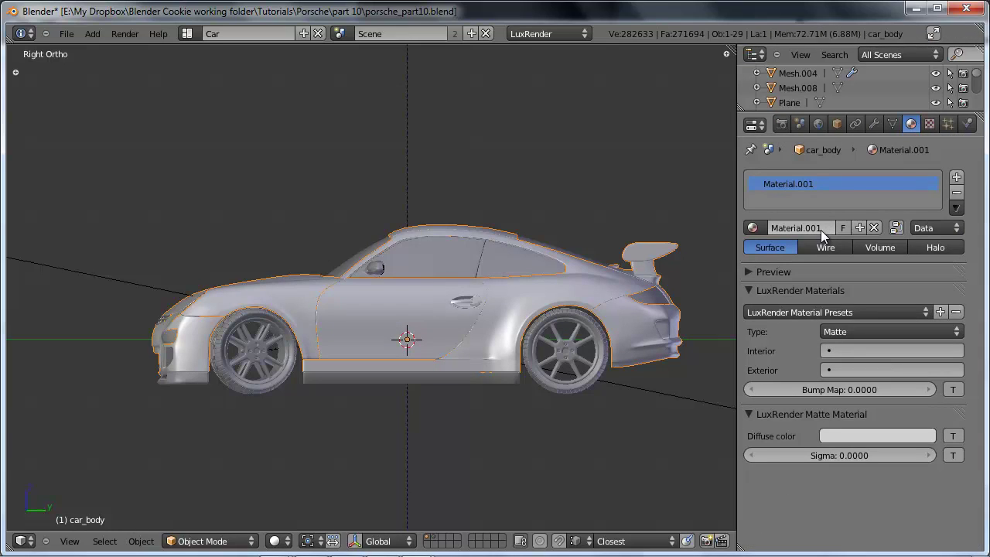
{"action": "left_click", "coordinate": [821, 230]}
{"action": "type", "text": "car paint orange"}
{"action": "key", "text": "Return"}
Set the material type of car paint orange to Car Paint and collapse the general LuxRender Materials settings
{"action": "left_click", "coordinate": [843, 331]}
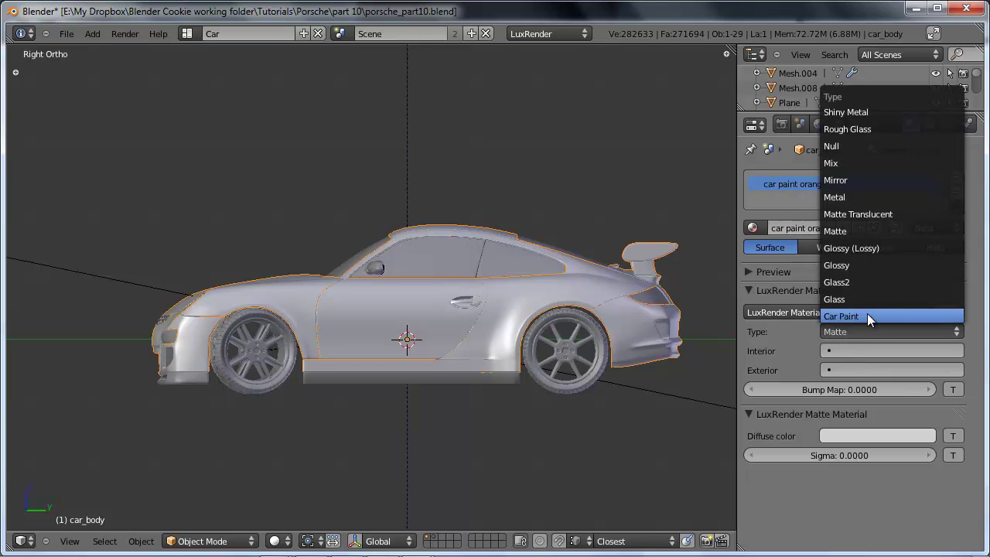
{"action": "left_click", "coordinate": [867, 316]}
{"action": "scroll", "coordinate": [868, 307], "scroll_direction": "down", "scroll_amount": 5}
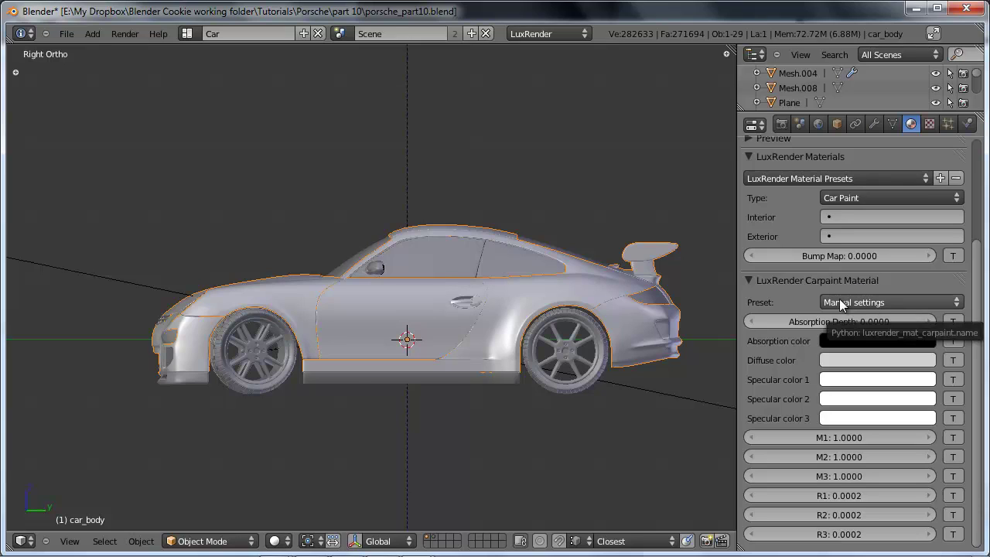
{"action": "left_click", "coordinate": [801, 156]}
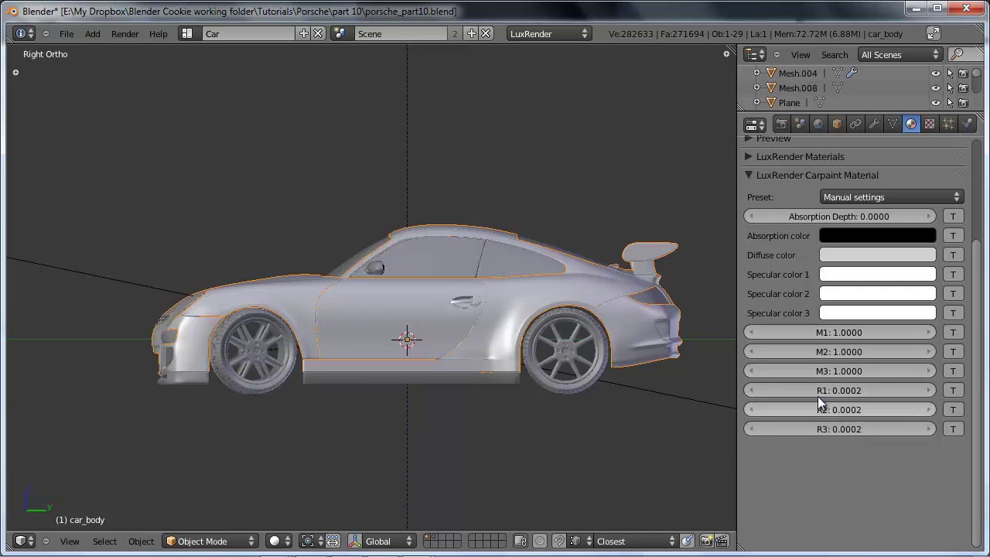
Set the diffuse color of the car paint material to a bright, fully saturated yellow-orange
{"action": "left_click", "coordinate": [845, 256]}
{"action": "left_click_drag", "start_coordinate": [844, 132], "coordinate": [820, 174]}
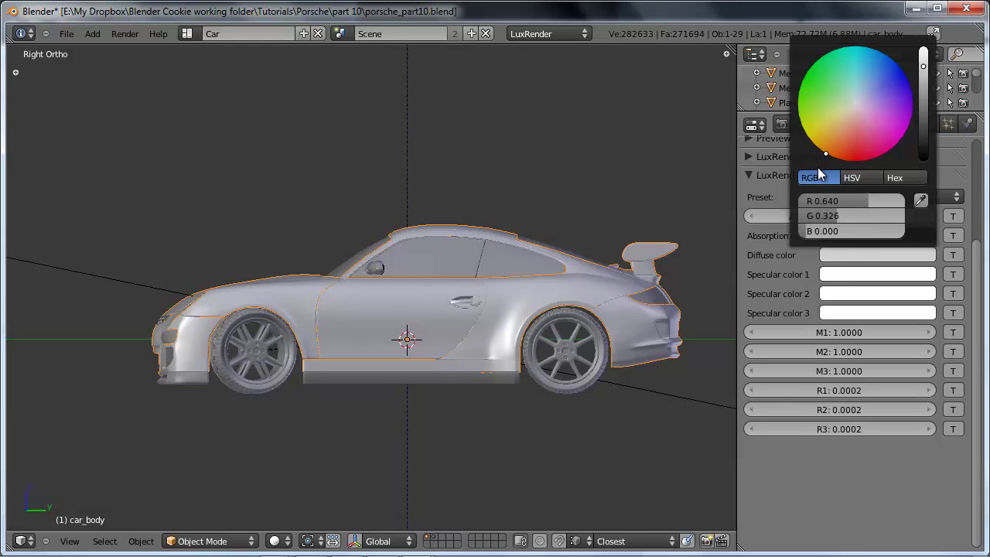
{"action": "left_click_drag", "start_coordinate": [923, 67], "coordinate": [923, 48]}
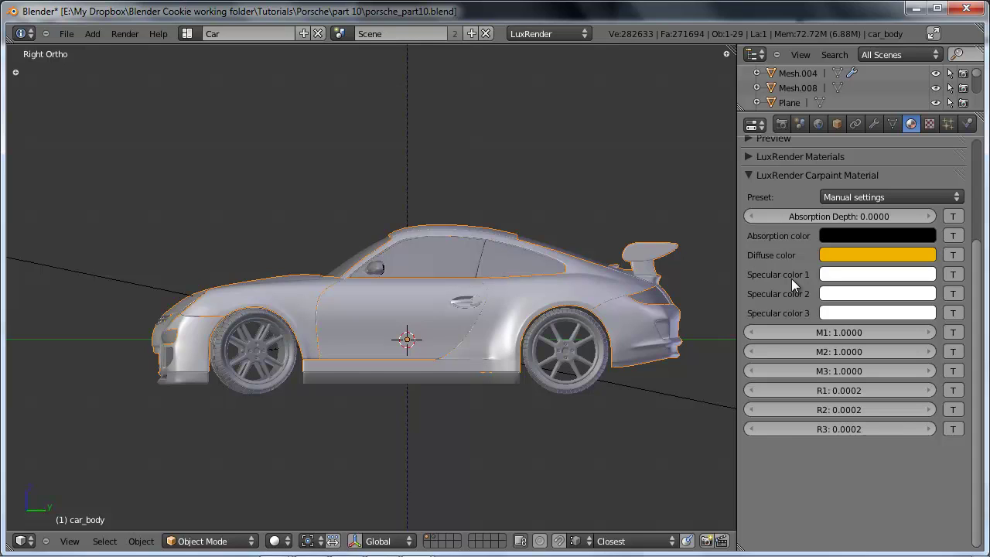
Set specular color 1 of the car paint to light orange (R 1.000, G 0.822, B 0.433) and specular color 2 to a paler yellow
{"action": "scroll", "coordinate": [473, 290], "scroll_direction": "up", "scroll_amount": 2}
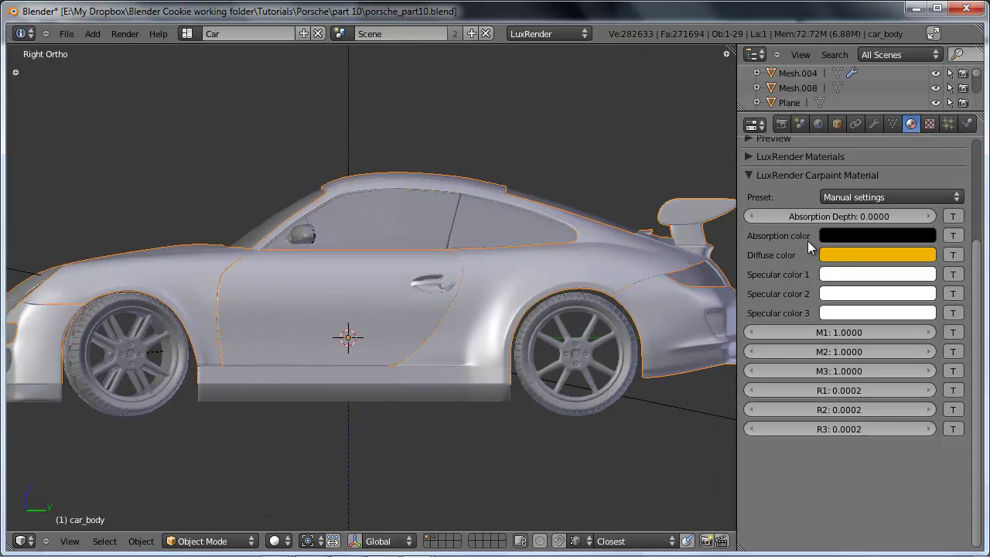
{"action": "left_click", "coordinate": [854, 274]}
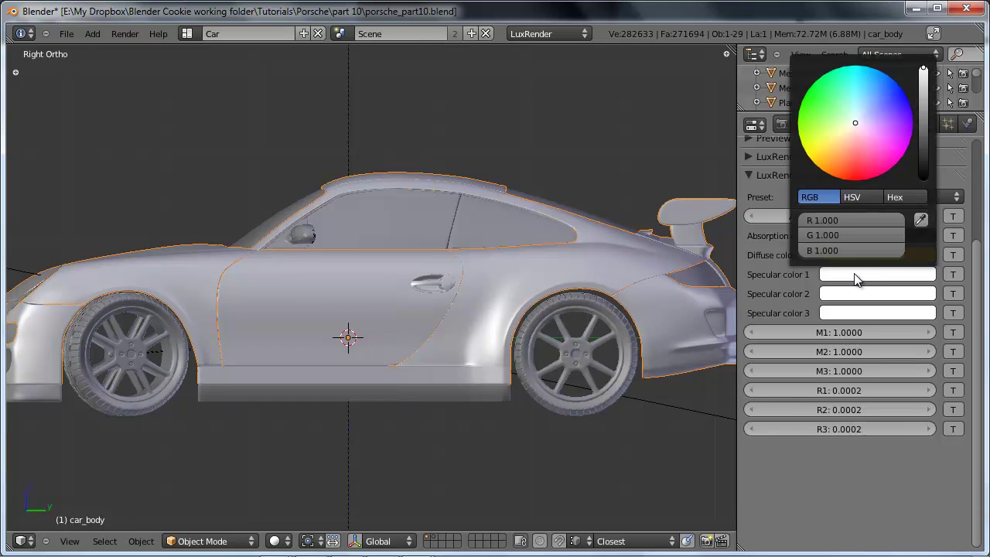
{"action": "left_click_drag", "start_coordinate": [839, 149], "coordinate": [834, 147]}
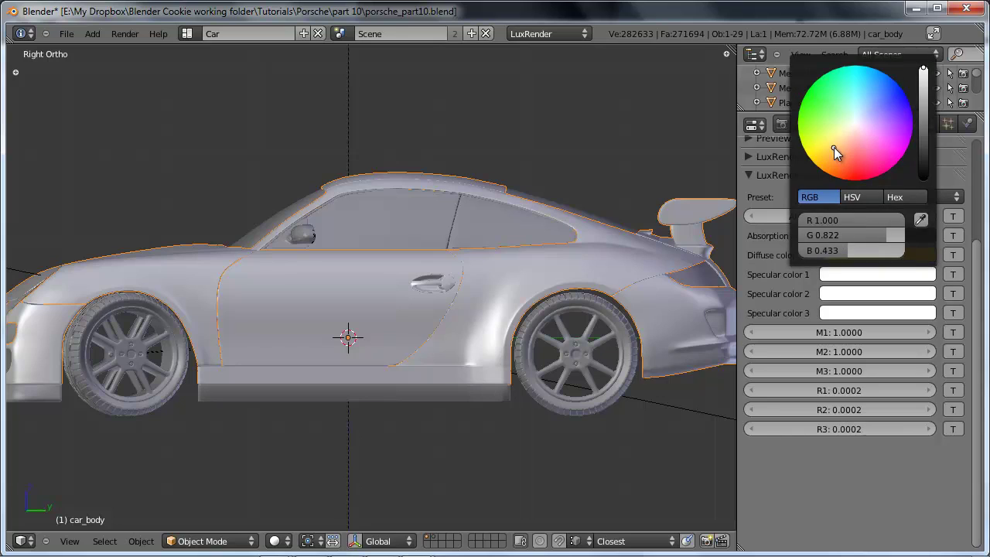
{"action": "left_click", "coordinate": [837, 296]}
{"action": "mouse_move", "coordinate": [844, 163]}
{"action": "left_mouse_down"}
{"action": "mouse_move", "coordinate": [842, 153]}
{"action": "mouse_move", "coordinate": [835, 161]}
{"action": "left_mouse_up"}
{"action": "left_click", "coordinate": [865, 298]}
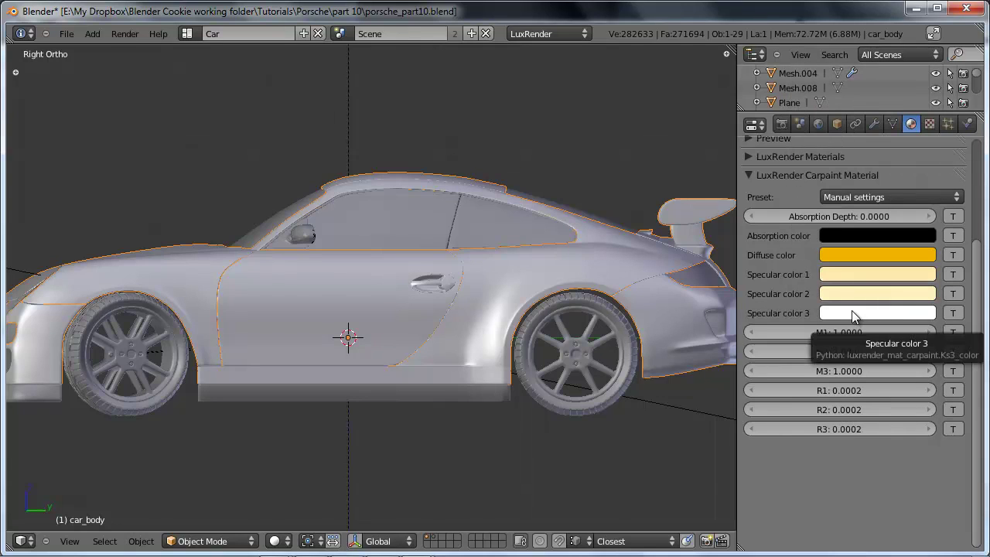
Make specular color 1 of the car paint slightly more orange and tint specular color 3 a warm off-white
{"action": "left_click", "coordinate": [846, 275]}
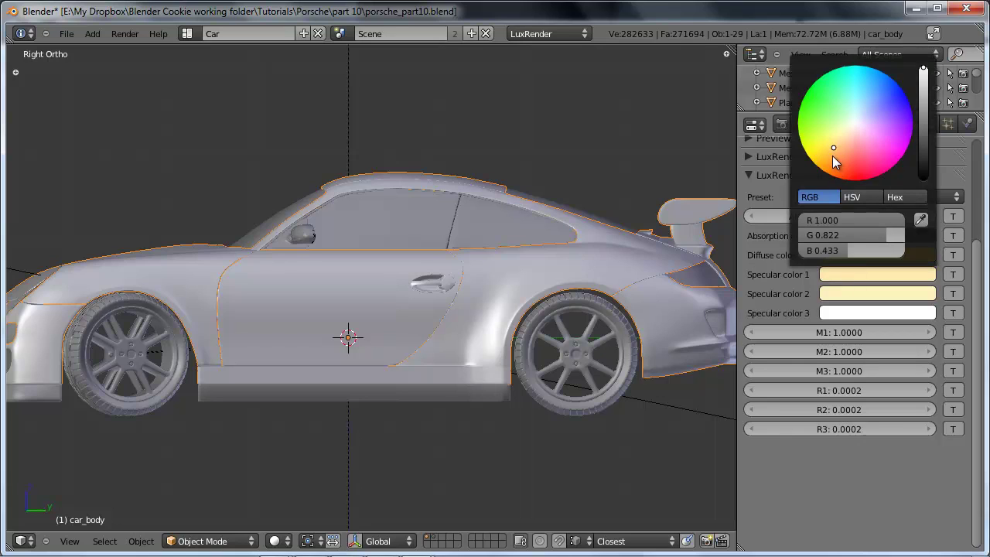
{"action": "left_click", "coordinate": [842, 312]}
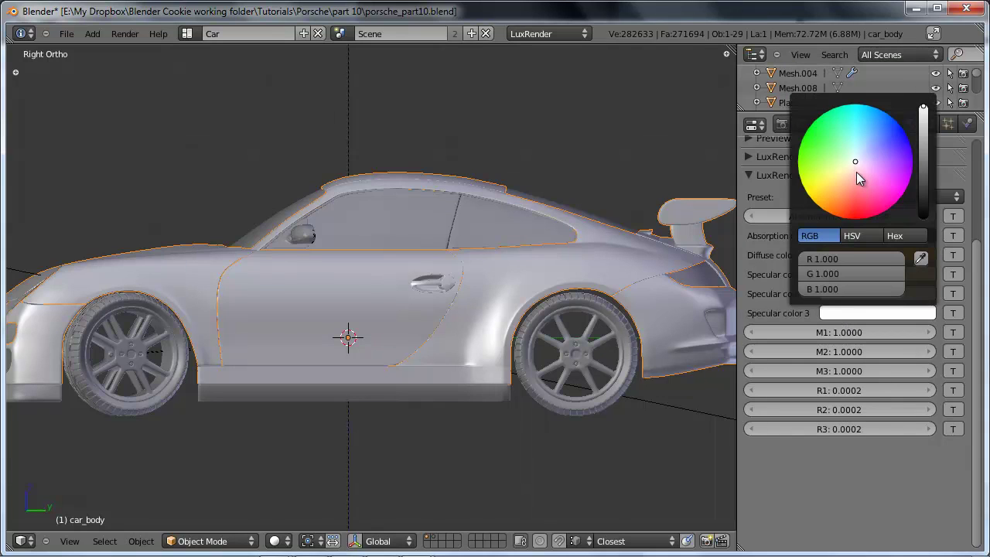
{"action": "left_click_drag", "start_coordinate": [855, 167], "coordinate": [851, 166]}
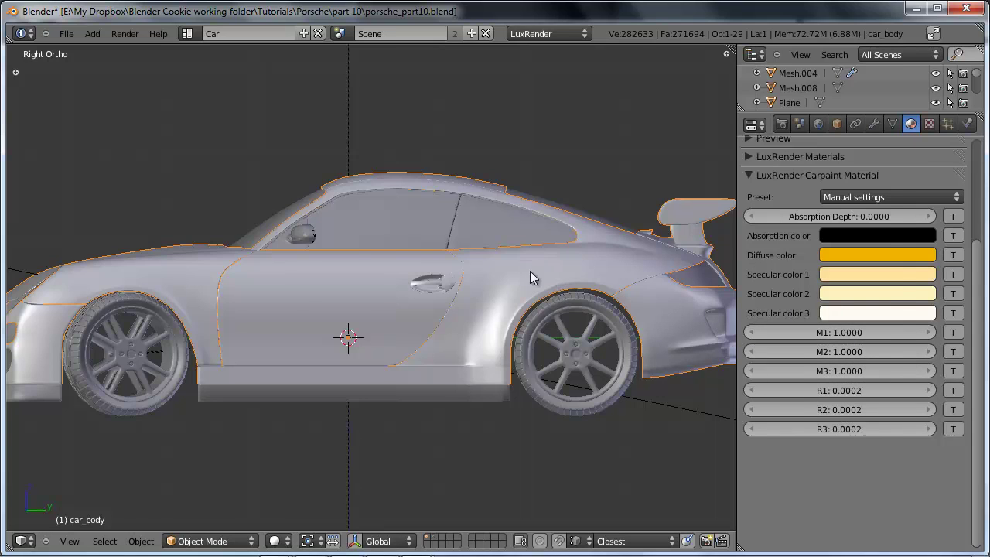
Examine the paint highlights in the reference image porsche_part10_feature_V4.png in Windows Photo Viewer and return to Blender
{"action": "key", "text": "alt+Tab"}
{"action": "left_click", "coordinate": [473, 245]}
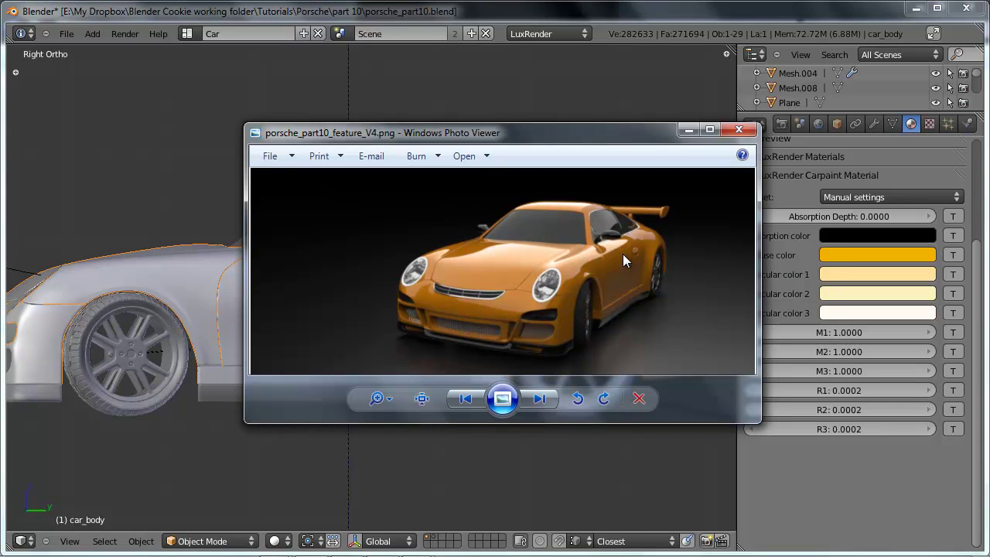
{"action": "left_click", "coordinate": [793, 472]}
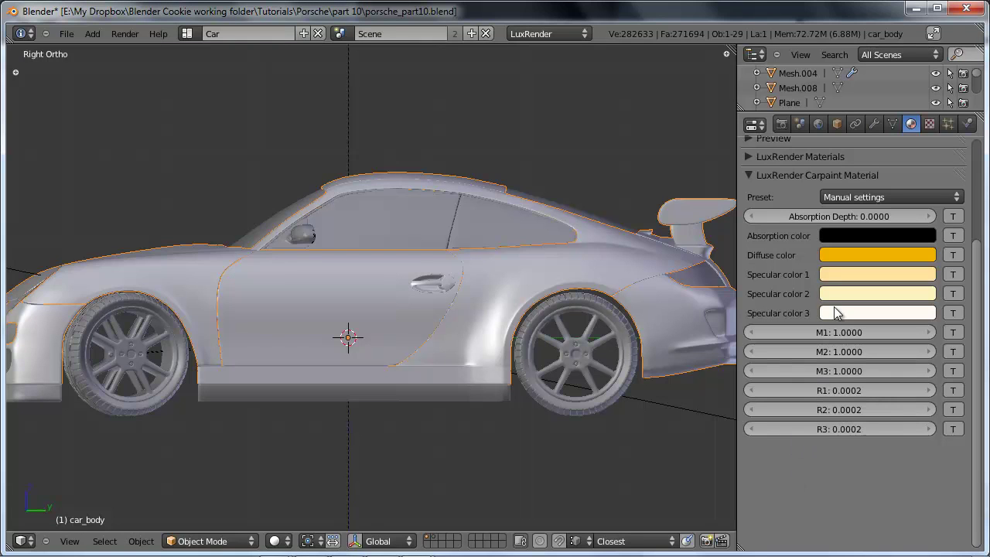
Set the M1, M2 and M3 values of the car paint material to 0.001 each
{"action": "left_click", "coordinate": [842, 332]}
{"action": "key", "text": "BackSpace"}
{"action": "type", "text": ".001"}
{"action": "key", "text": "Tab"}
{"action": "type", "text": ".00"}
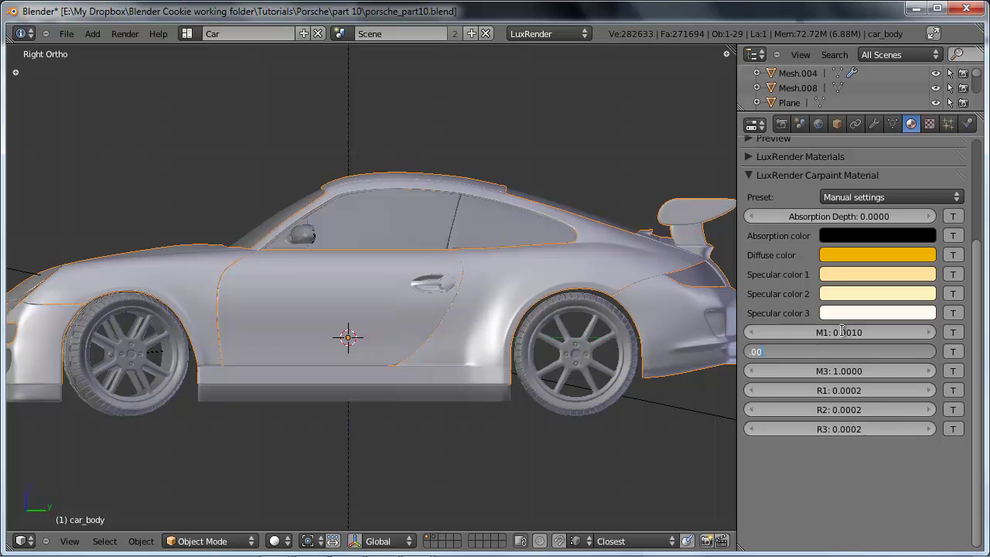
{"action": "type", "text": "10"}
{"action": "key", "text": "Tab"}
{"action": "type", "text": ".00"}
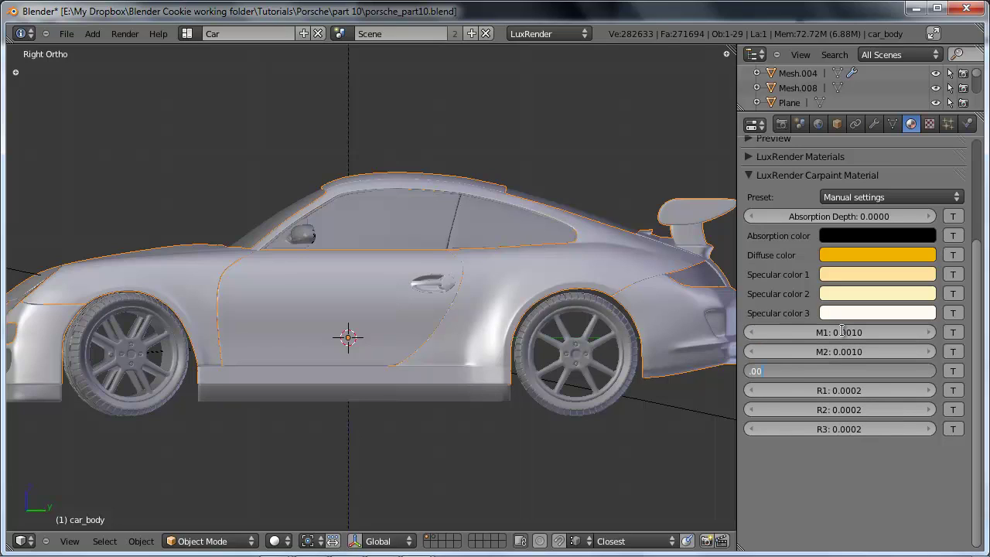
{"action": "type", "text": "1"}
{"action": "key", "text": "Return"}
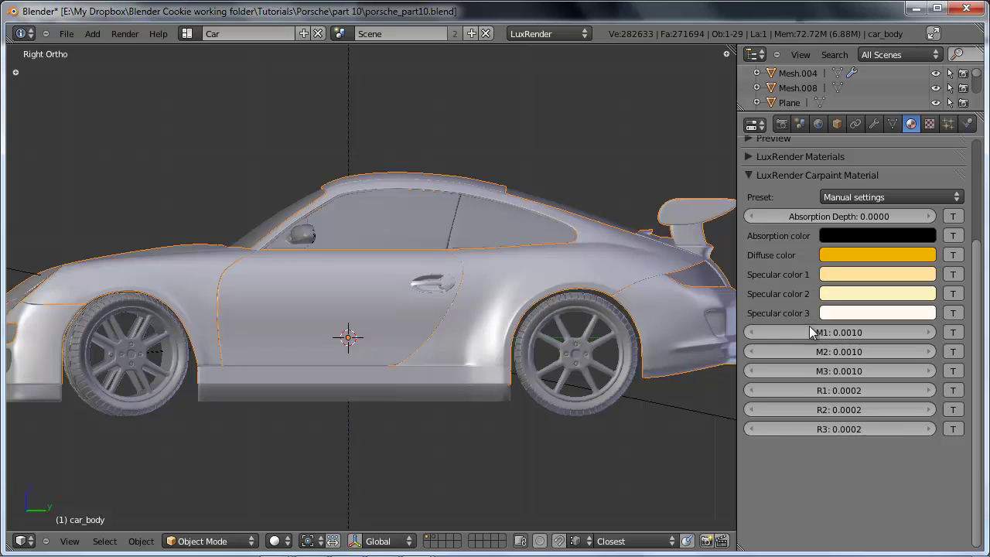
Set the R1, R2 and R3 values of the car paint material to 0.025 each
{"action": "left_click", "coordinate": [823, 391]}
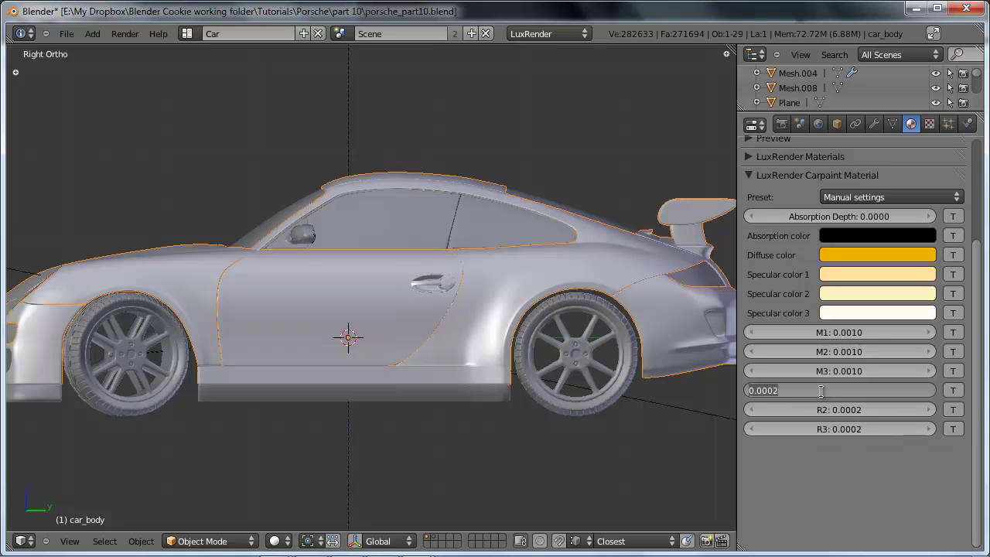
{"action": "type", "text": ".025"}
{"action": "key", "text": "Tab"}
{"action": "type", "text": ".025"}
{"action": "key", "text": "Tab"}
{"action": "type", "text": ".025"}
{"action": "key", "text": "Return"}
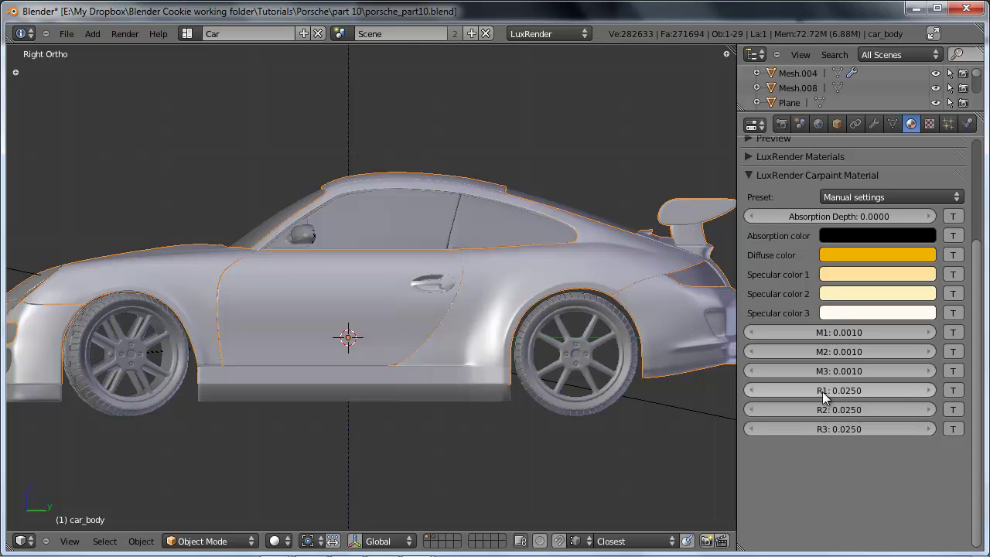
Deselect the car body and save the Porsche file over the existing version
{"action": "scroll", "coordinate": [397, 310], "scroll_direction": "down", "scroll_amount": 3}
{"action": "key", "text": "a"}
{"action": "middle_click_drag", "start_coordinate": [397, 309], "coordinate": [457, 343]}
{"action": "key", "text": "KP_3"}
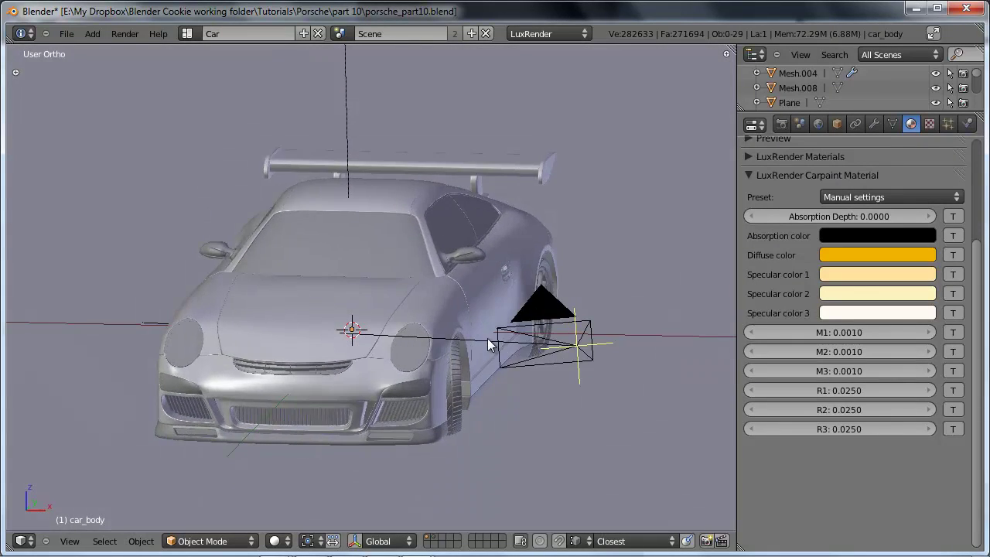
{"action": "key", "text": "ctrl+s"}
{"action": "left_click", "coordinate": [517, 314]}
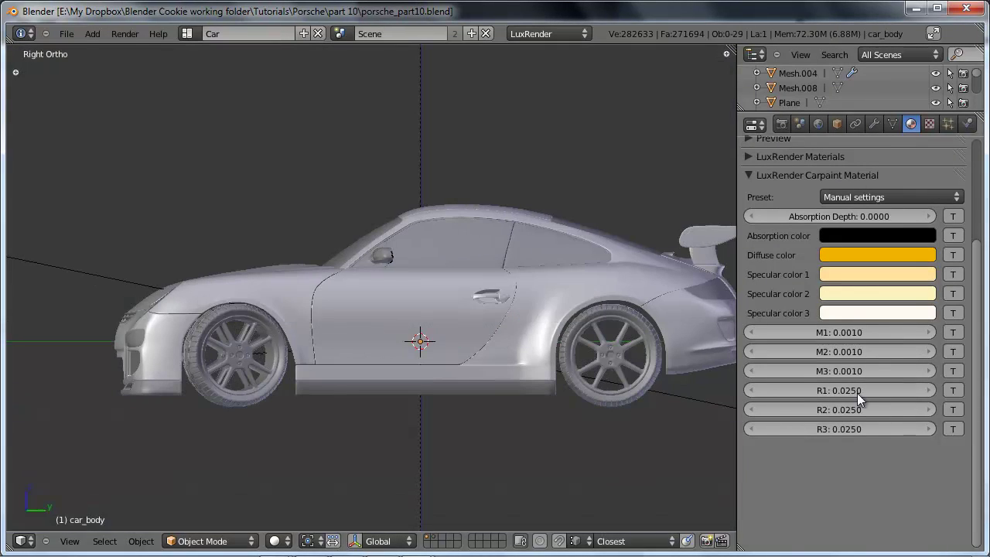
{"action": "scroll", "coordinate": [769, 258], "scroll_direction": "up", "scroll_amount": 2}
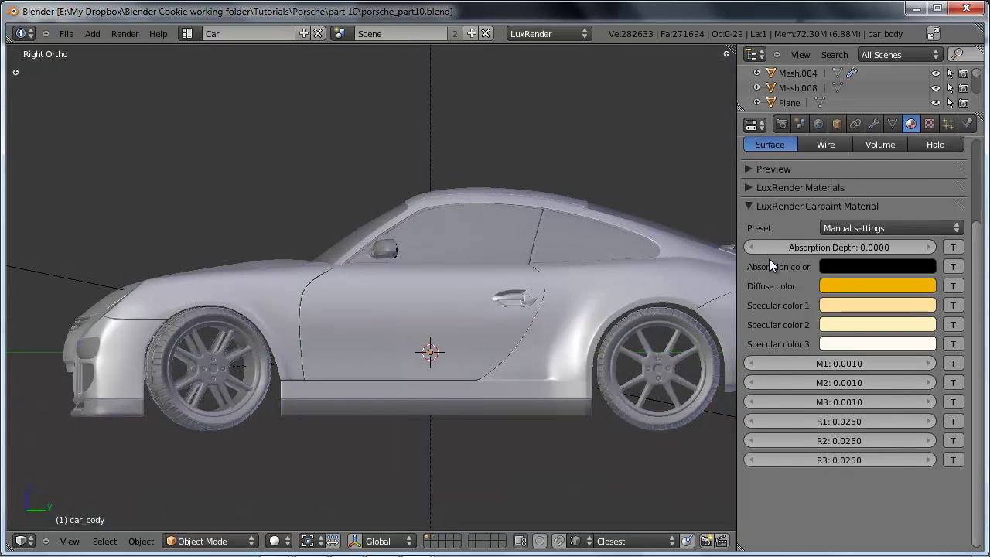
{"action": "middle_click_drag", "start_coordinate": [562, 300], "coordinate": [510, 287], "text": "shift"}
{"action": "scroll", "coordinate": [867, 314], "scroll_direction": "up", "scroll_amount": 2}
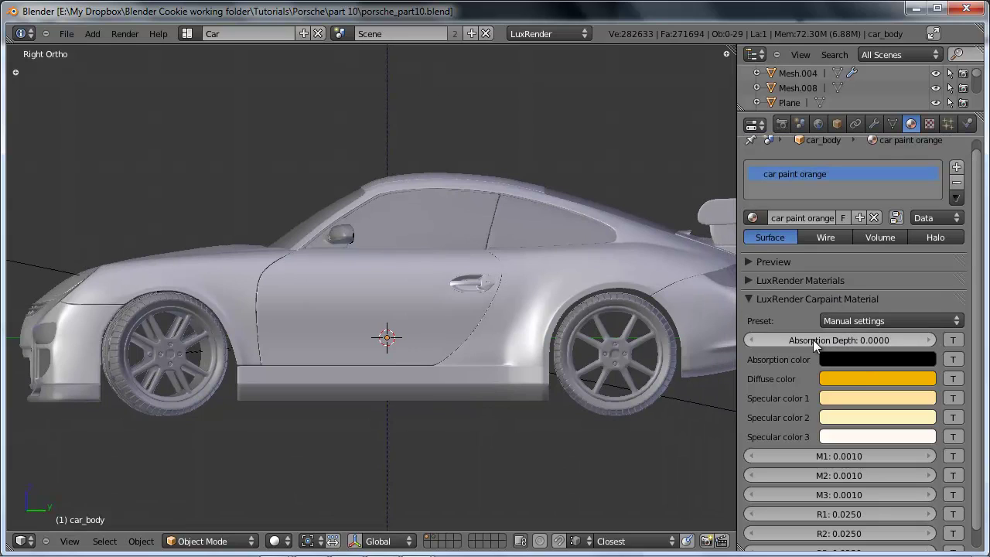
{"action": "key", "text": "ctrl+s"}
{"action": "left_click", "coordinate": [524, 323]}
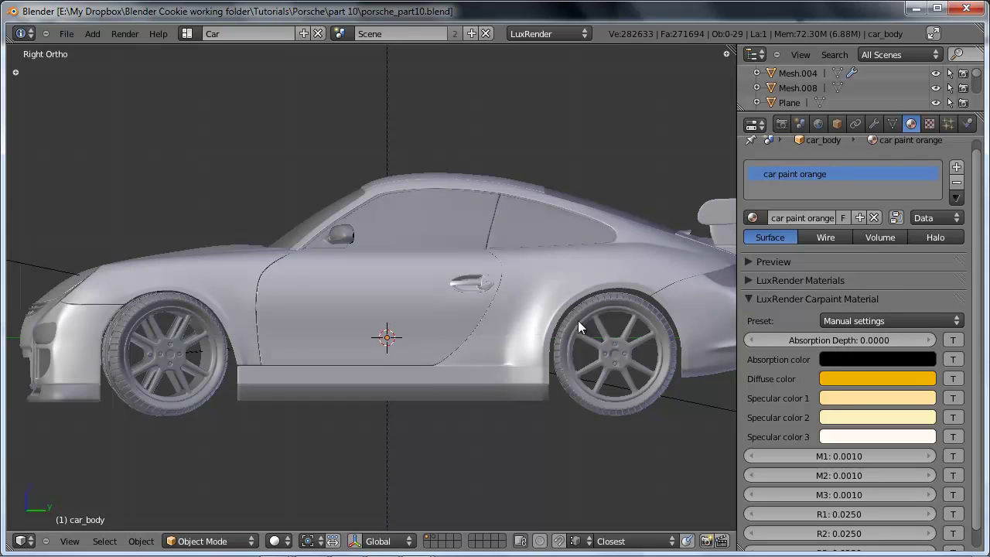
Examine the absorption color and other settings of the orange car paint alongside the car model
{"action": "left_click", "coordinate": [830, 361]}
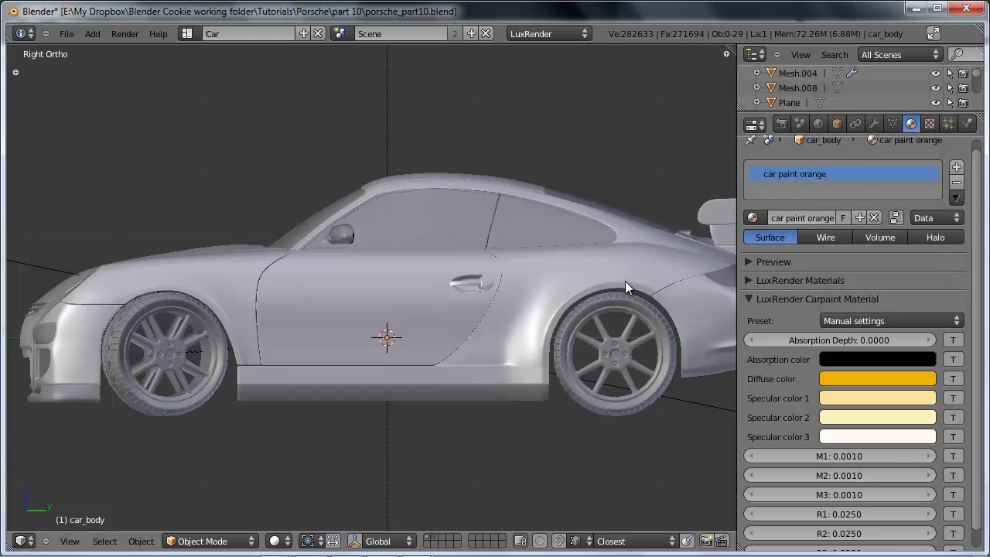
{"action": "scroll", "coordinate": [458, 338], "scroll_direction": "down", "scroll_amount": 3}
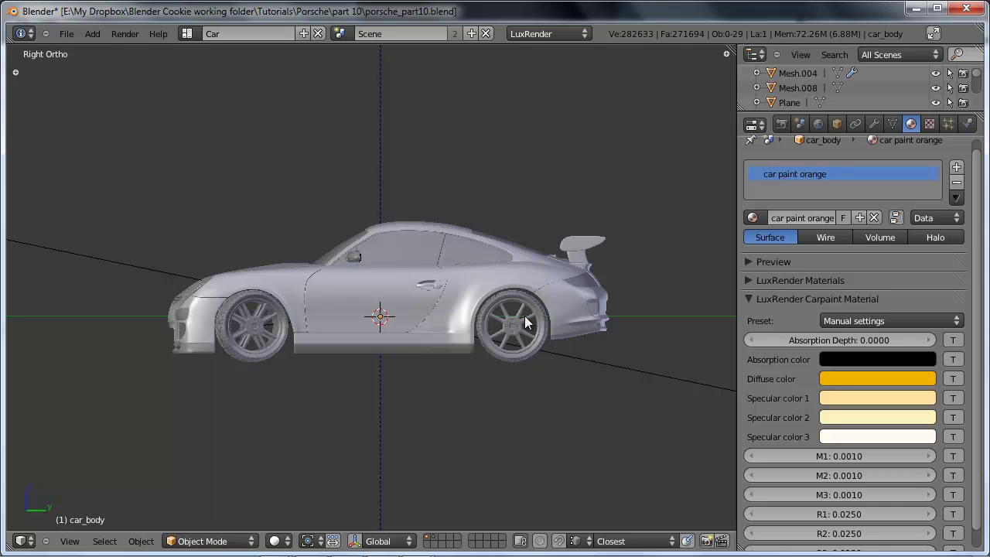
{"action": "left_click", "coordinate": [877, 358]}
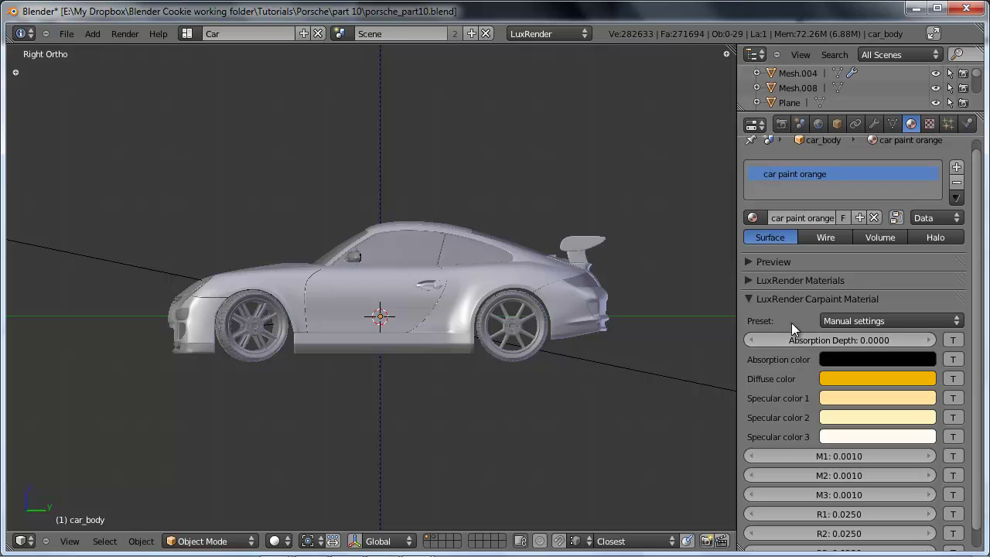
{"action": "scroll", "coordinate": [791, 323], "scroll_direction": "up", "scroll_amount": 1}
{"action": "scroll", "coordinate": [418, 318], "scroll_direction": "up", "scroll_amount": 3}
{"action": "middle_click_drag", "start_coordinate": [401, 339], "coordinate": [431, 325]}
{"action": "scroll", "coordinate": [427, 330], "scroll_direction": "up", "scroll_amount": 1}
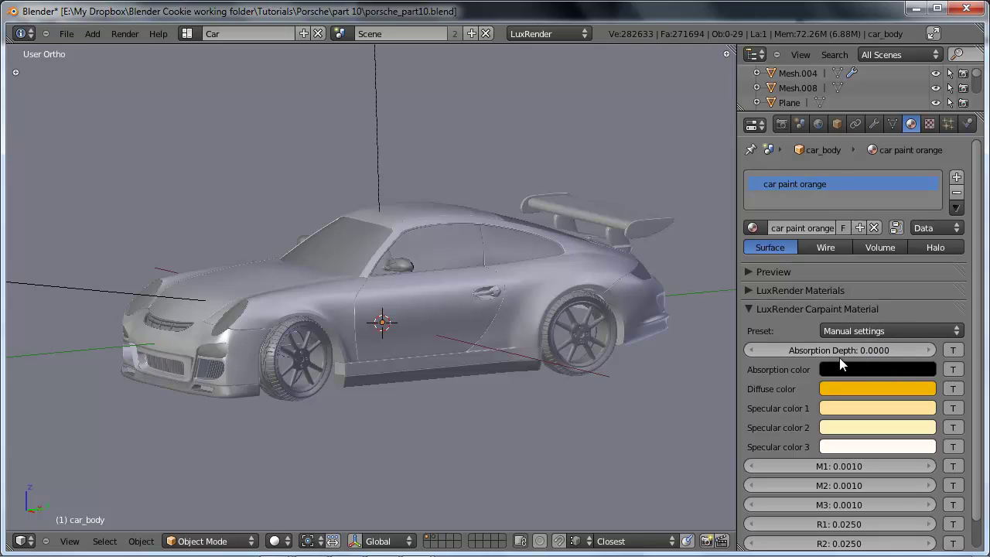
{"action": "scroll", "coordinate": [830, 359], "scroll_direction": "down", "scroll_amount": 1}
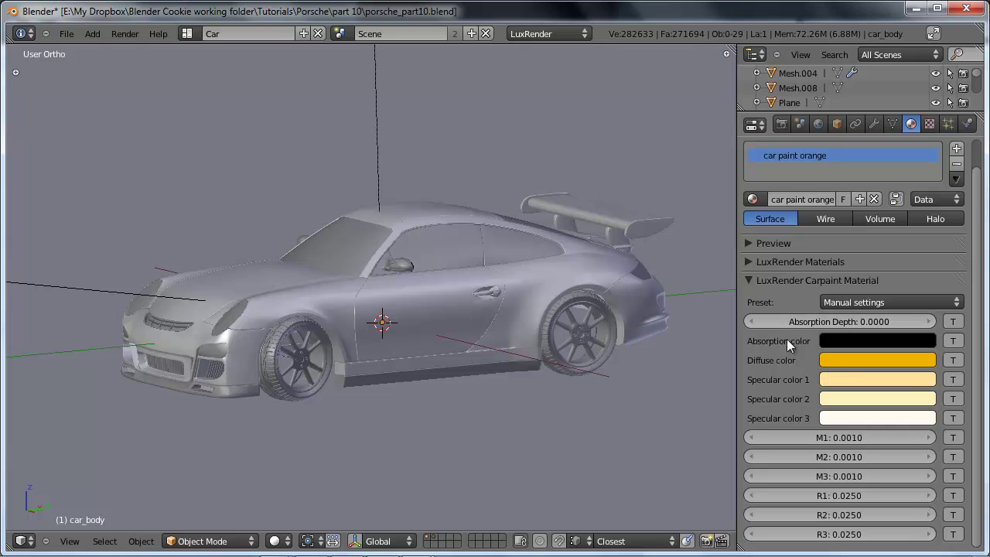
{"action": "scroll", "coordinate": [455, 333], "scroll_direction": "down", "scroll_amount": 4}
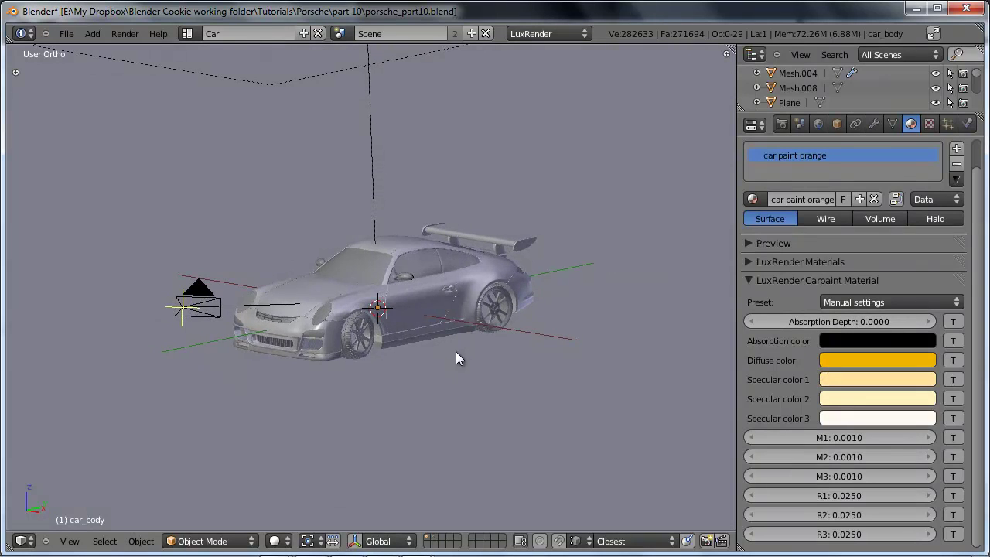
Save the file and render the scene with LuxRender to test the orange car paint
{"action": "scroll", "coordinate": [455, 352], "scroll_direction": "up", "scroll_amount": 3}
{"action": "key", "text": "KP_1"}
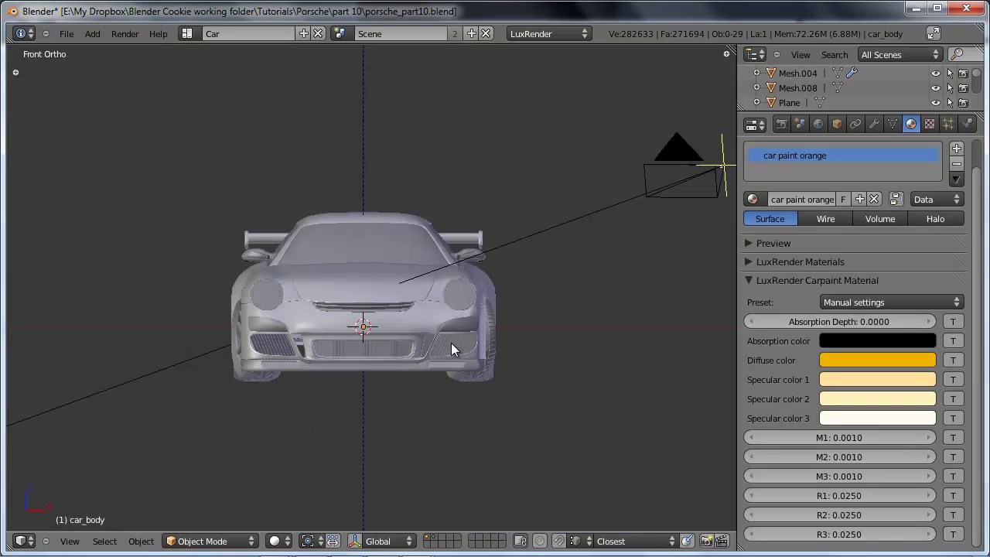
{"action": "scroll", "coordinate": [451, 342], "scroll_direction": "up", "scroll_amount": 2}
{"action": "key", "text": "ctrl+s"}
{"action": "left_click", "coordinate": [466, 248]}
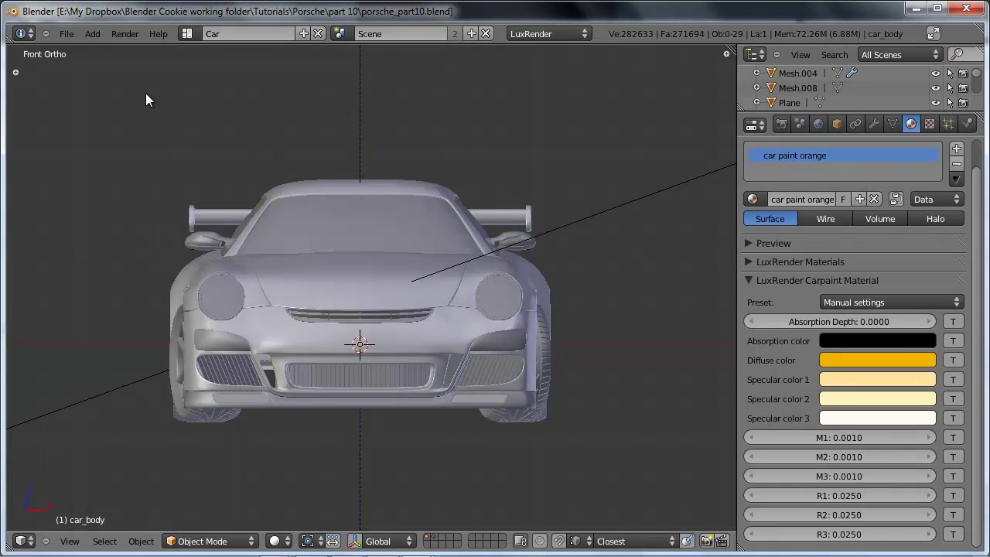
{"action": "left_click", "coordinate": [133, 34]}
{"action": "left_click", "coordinate": [145, 51]}
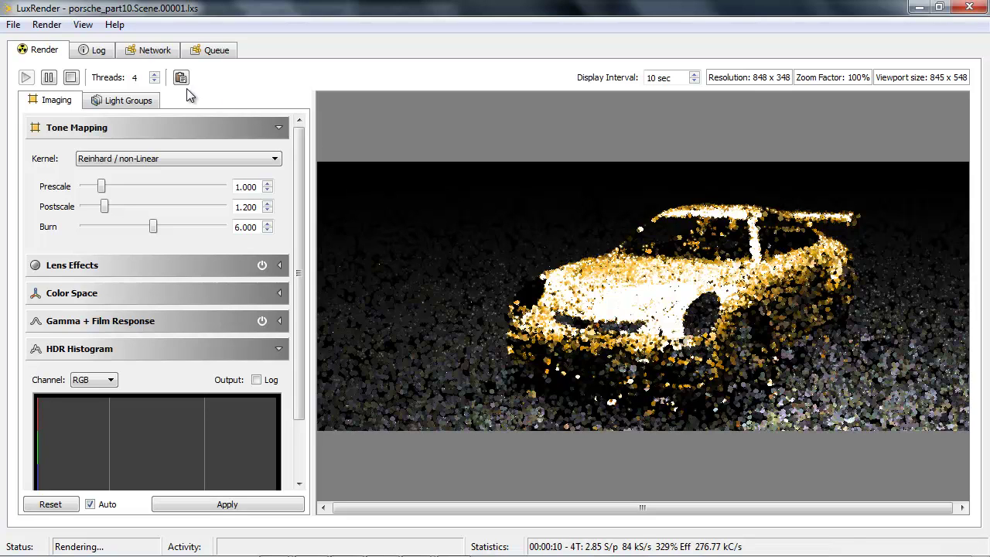
Lower the gain of the default light group to about 0.022 and return to the imaging settings
{"action": "left_click", "coordinate": [123, 101]}
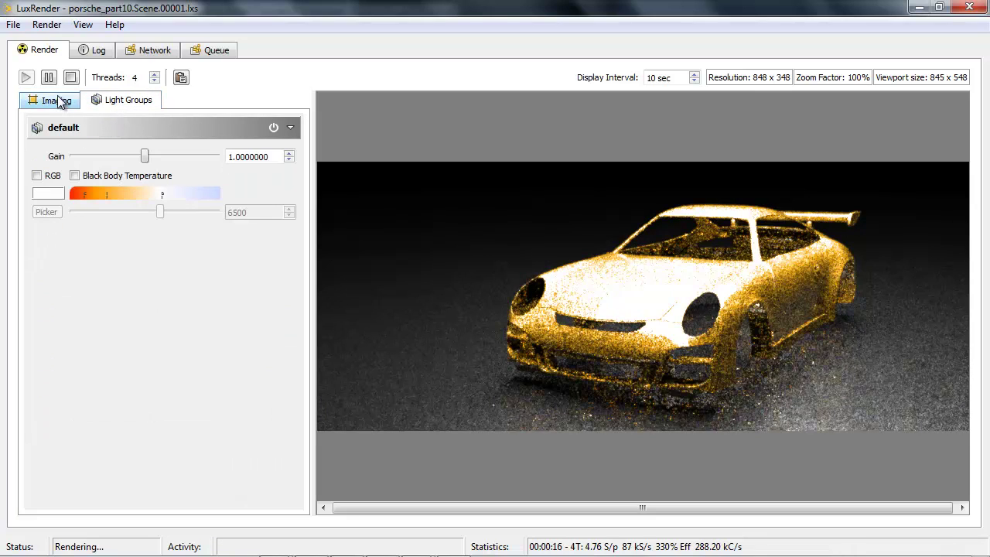
{"action": "left_click_drag", "start_coordinate": [144, 154], "coordinate": [115, 161]}
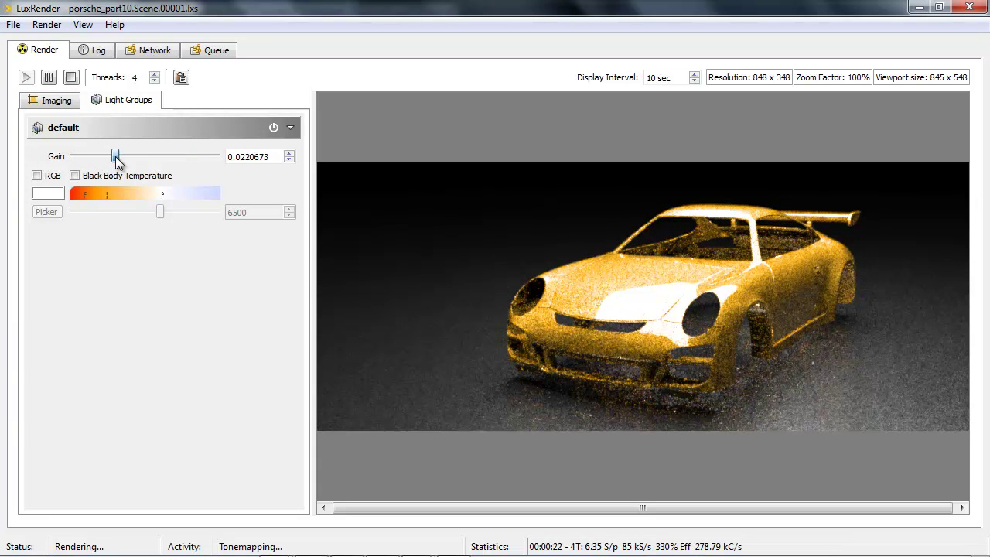
{"action": "left_click", "coordinate": [68, 103]}
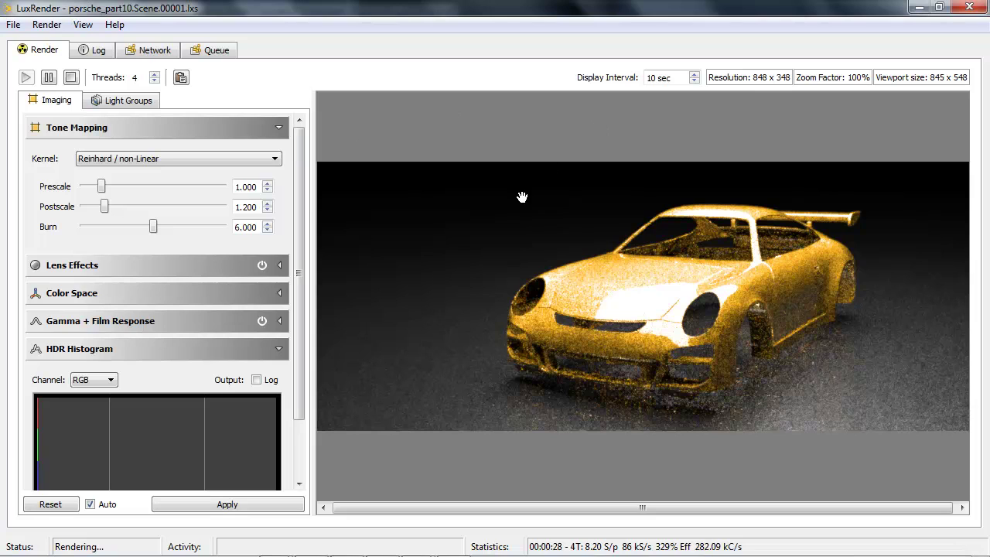
Stop the test render, close LuxRender and return to the 3D view in Blender
{"action": "left_click", "coordinate": [69, 78]}
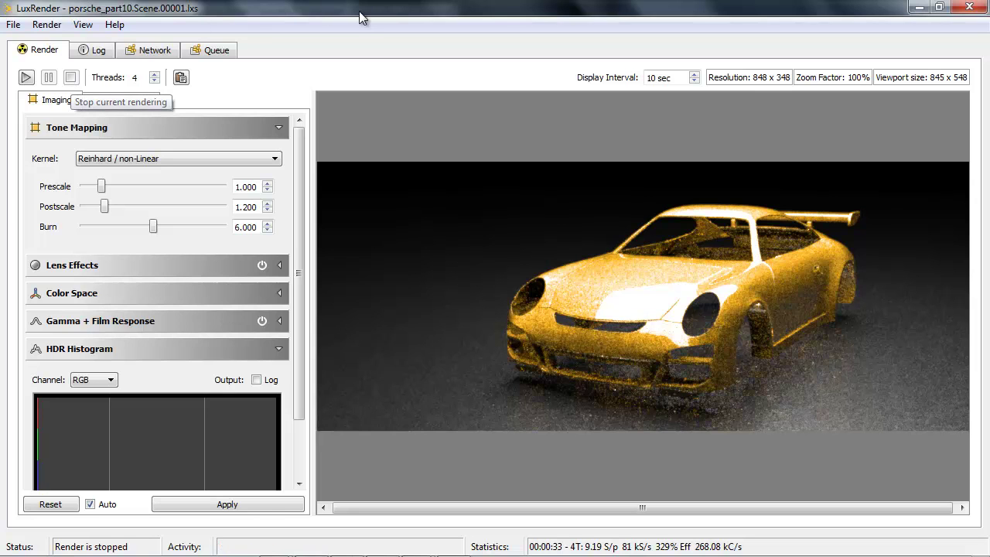
{"action": "left_click", "coordinate": [968, 6]}
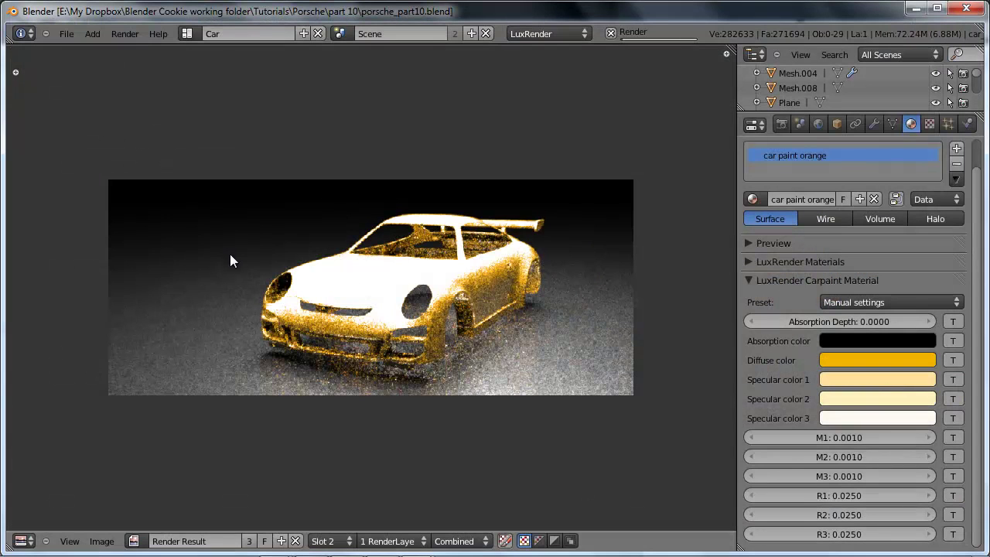
{"action": "key", "text": "Escape"}
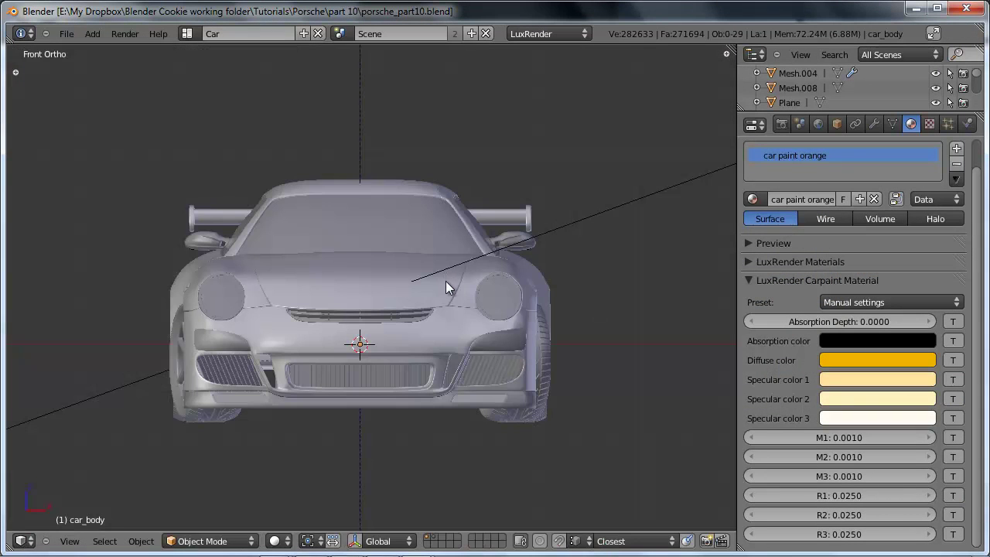
Select the lower body trim below the front bumper and doors and assign it the car paint orange material
{"action": "middle_click_drag", "start_coordinate": [470, 283], "coordinate": [402, 363]}
{"action": "right_click", "coordinate": [418, 416]}
{"action": "key", "text": "z"}
{"action": "key", "text": "z"}
{"action": "middle_click_drag", "start_coordinate": [563, 194], "coordinate": [471, 230]}
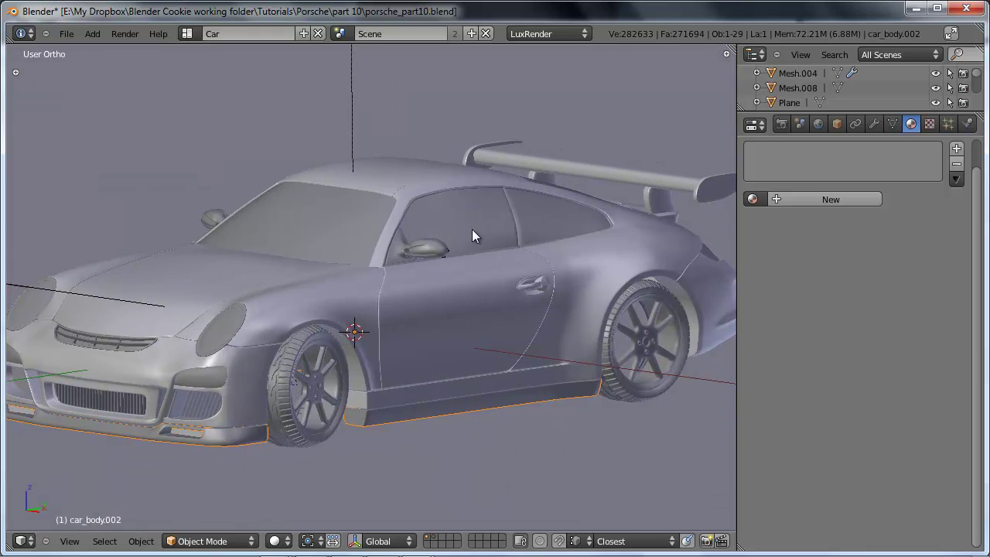
{"action": "scroll", "coordinate": [441, 317], "scroll_direction": "down", "scroll_amount": 3}
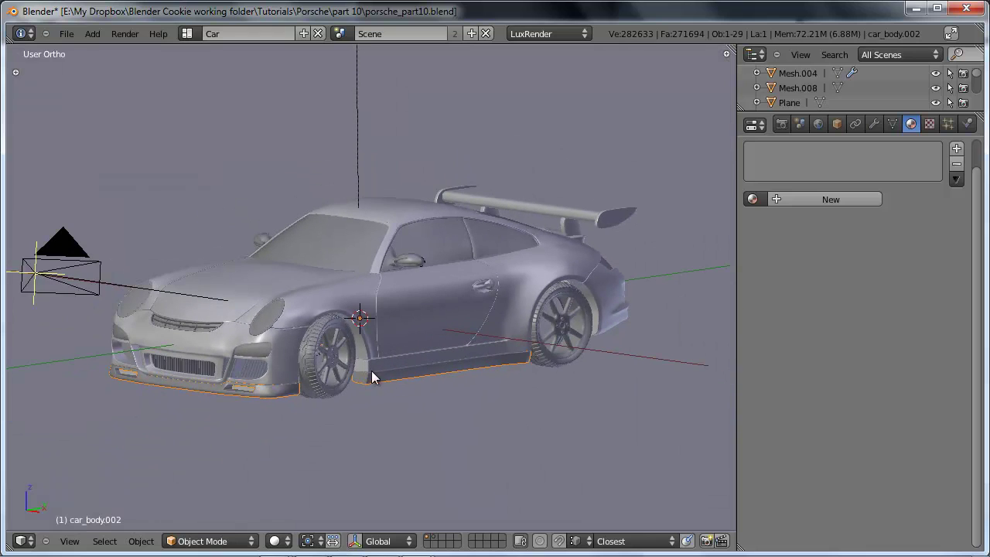
{"action": "scroll", "coordinate": [387, 371], "scroll_direction": "up", "scroll_amount": 3}
{"action": "middle_click_drag", "start_coordinate": [474, 275], "coordinate": [452, 285], "text": "shift"}
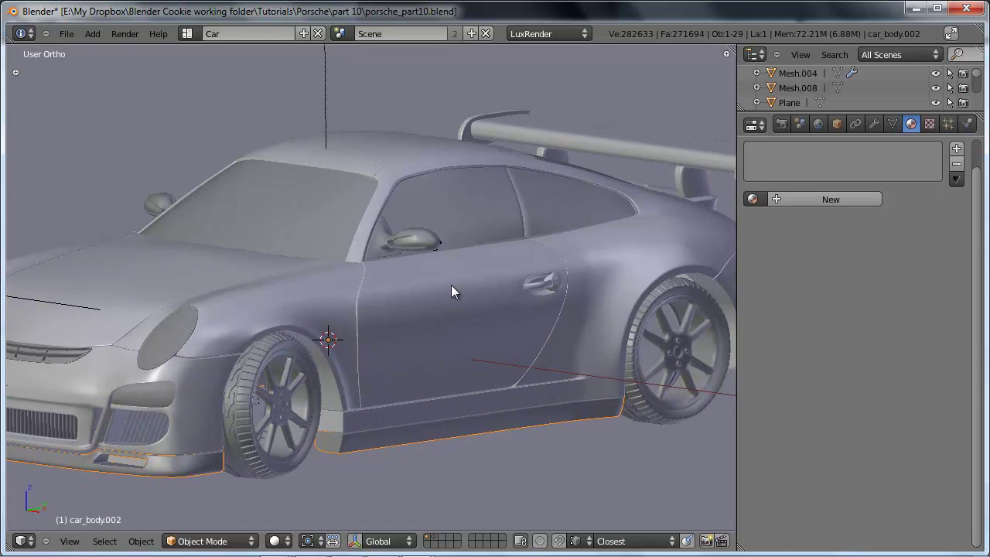
{"action": "left_click", "coordinate": [753, 199]}
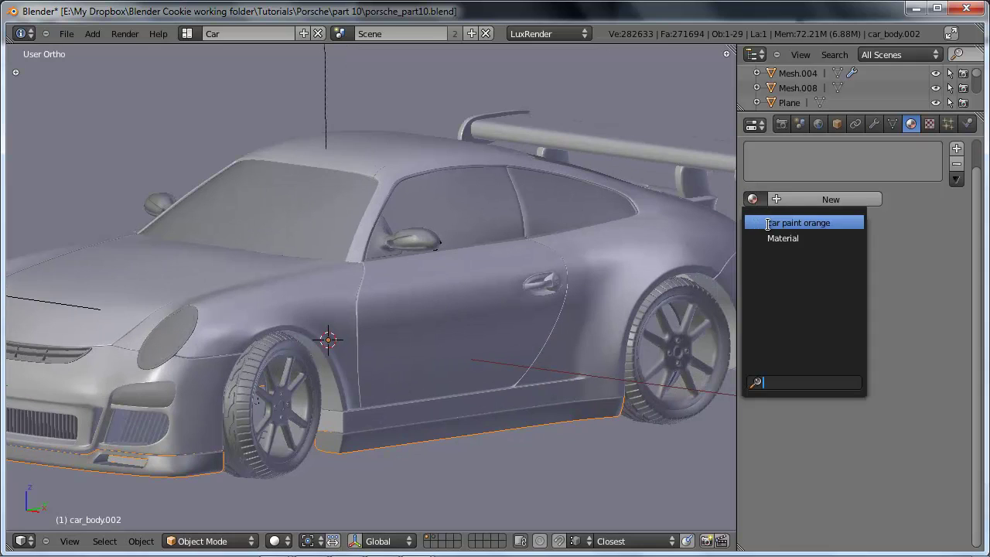
{"action": "left_click", "coordinate": [770, 220]}
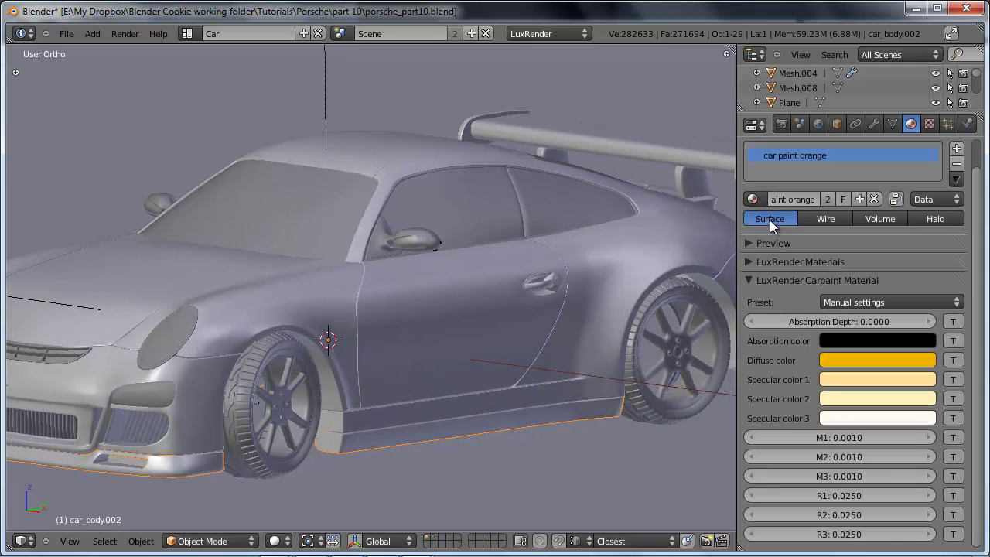
Make the trim's material a separate copy and rename it car paint black
{"action": "left_click", "coordinate": [828, 199]}
{"action": "left_click", "coordinate": [819, 198]}
{"action": "key", "text": "BackSpace"}
{"action": "key", "text": "BackSpace"}
{"action": "key", "text": "BackSpace"}
{"action": "key", "text": "BackSpace"}
{"action": "key", "text": "BackSpace"}
{"action": "key", "text": "BackSpace"}
{"action": "key", "text": "BackSpace"}
{"action": "key", "text": "BackSpace"}
{"action": "key", "text": "BackSpace"}
{"action": "key", "text": "BackSpace"}
{"action": "key", "text": "BackSpace"}
{"action": "type", "text": "black"}
{"action": "key", "text": "Return"}
Set the diffuse color and specular colors 1 and 2 of the car paint black material to black
{"action": "left_click", "coordinate": [854, 358]}
{"action": "left_click_drag", "start_coordinate": [924, 254], "coordinate": [928, 263]}
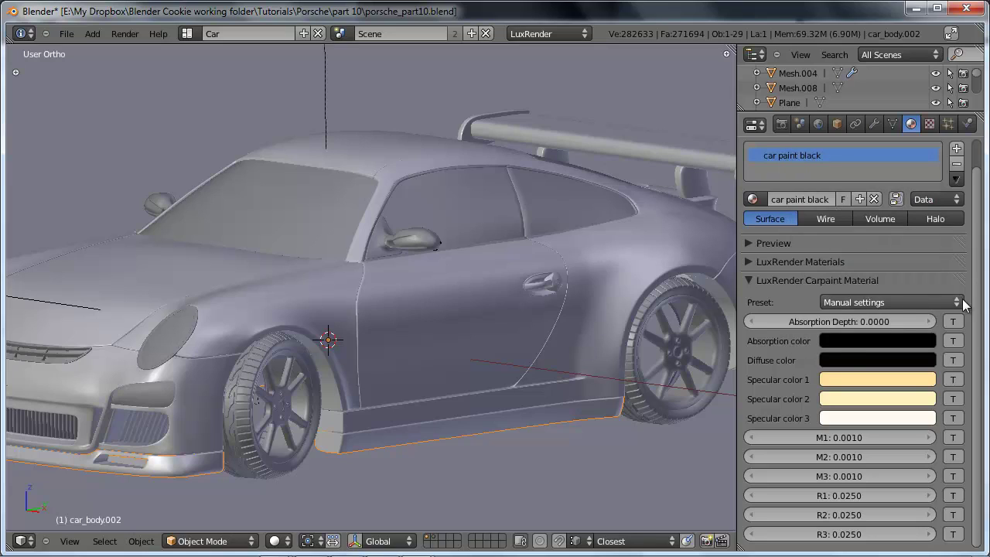
{"action": "left_click", "coordinate": [848, 378]}
{"action": "left_click_drag", "start_coordinate": [927, 242], "coordinate": [925, 283]}
{"action": "key", "text": "ctrl+c"}
{"action": "key", "text": "ctrl+v"}
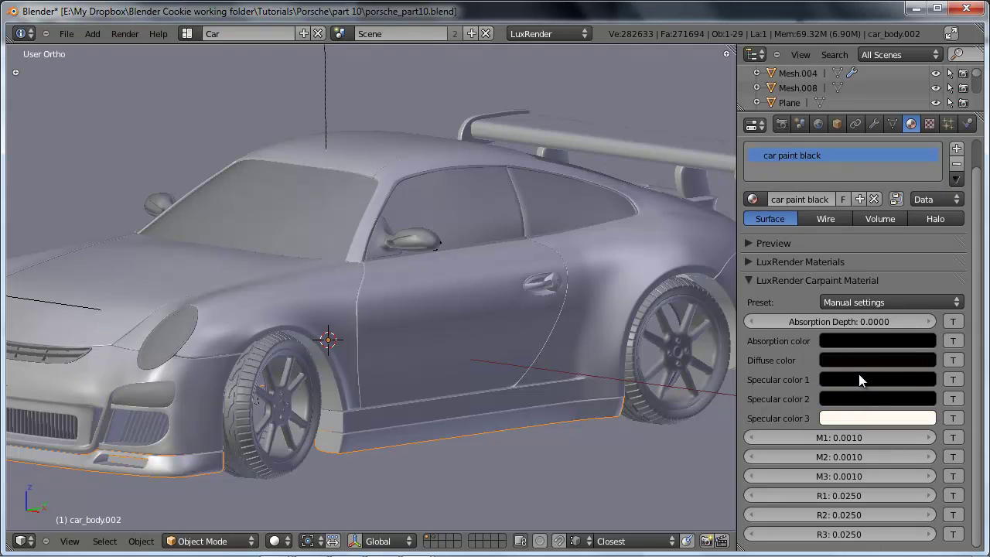
Set specular color 1 to dark gray, specular color 2 to light gray (0.477 per RGB channel) and specular color 3 to white
{"action": "left_click", "coordinate": [858, 377]}
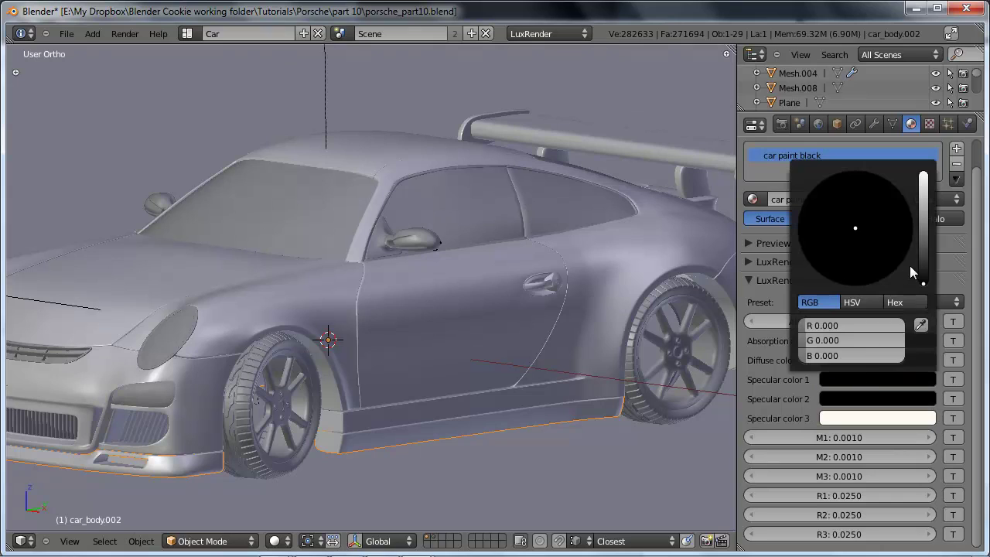
{"action": "left_click_drag", "start_coordinate": [923, 262], "coordinate": [934, 229]}
{"action": "left_click", "coordinate": [896, 401]}
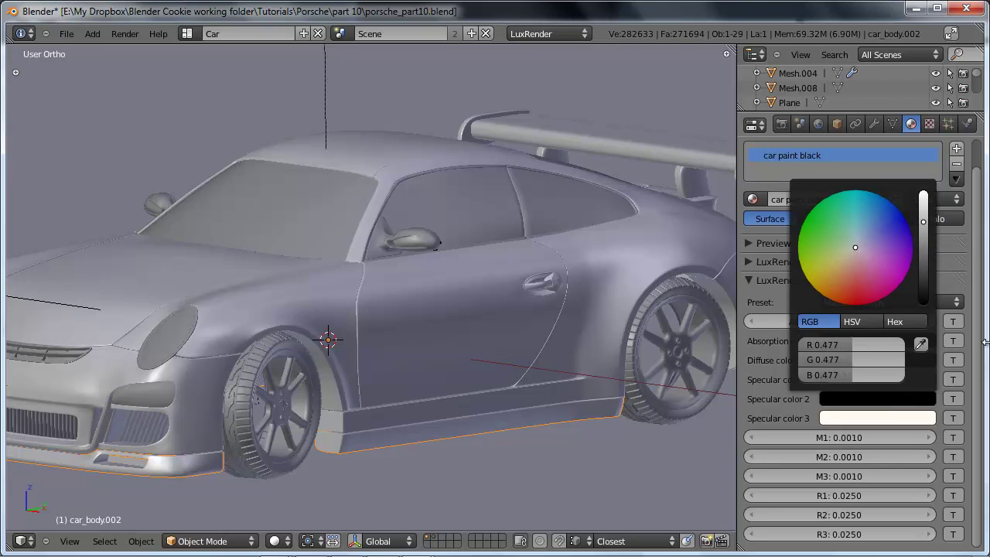
{"action": "left_click", "coordinate": [906, 422]}
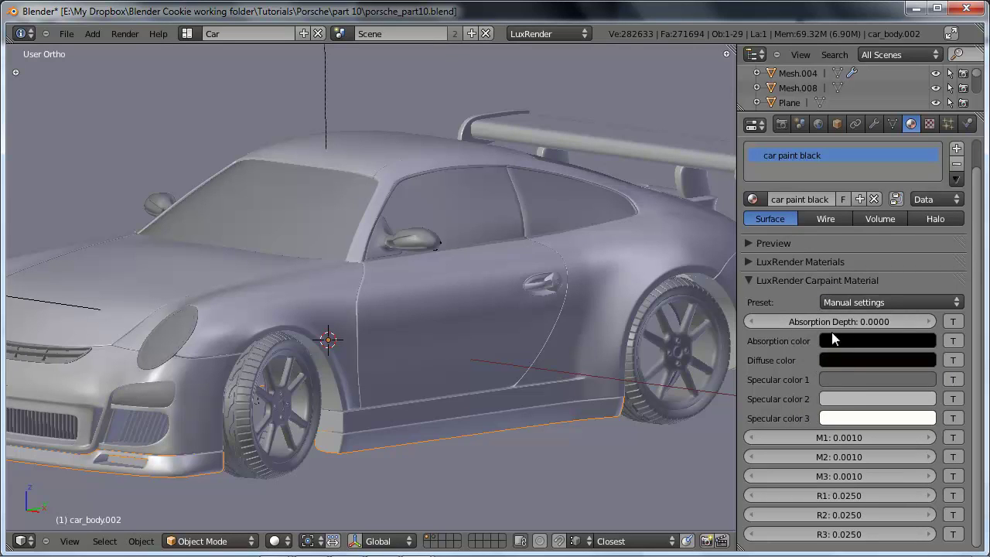
{"action": "scroll", "coordinate": [293, 357], "scroll_direction": "down", "scroll_amount": 6}
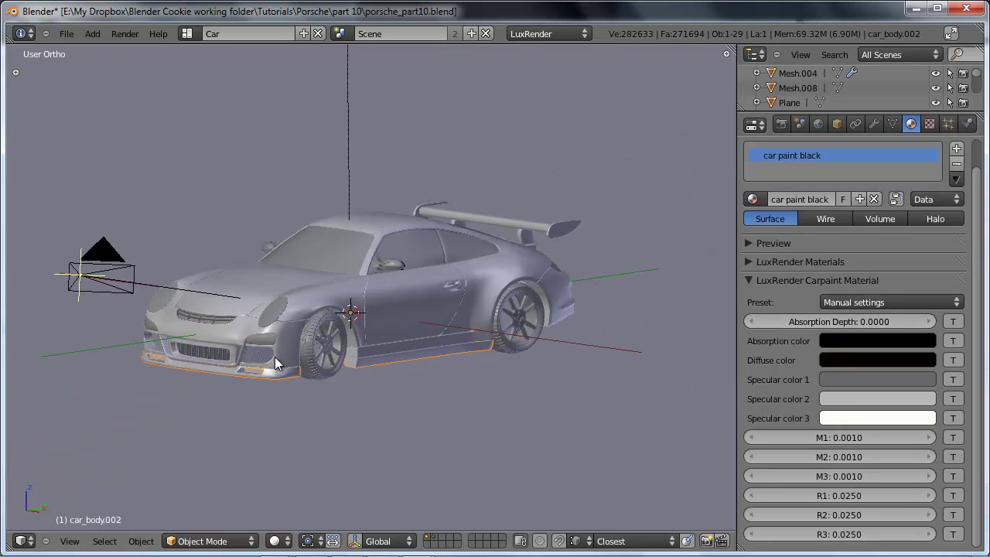
{"action": "middle_click_drag", "start_coordinate": [462, 306], "coordinate": [446, 289]}
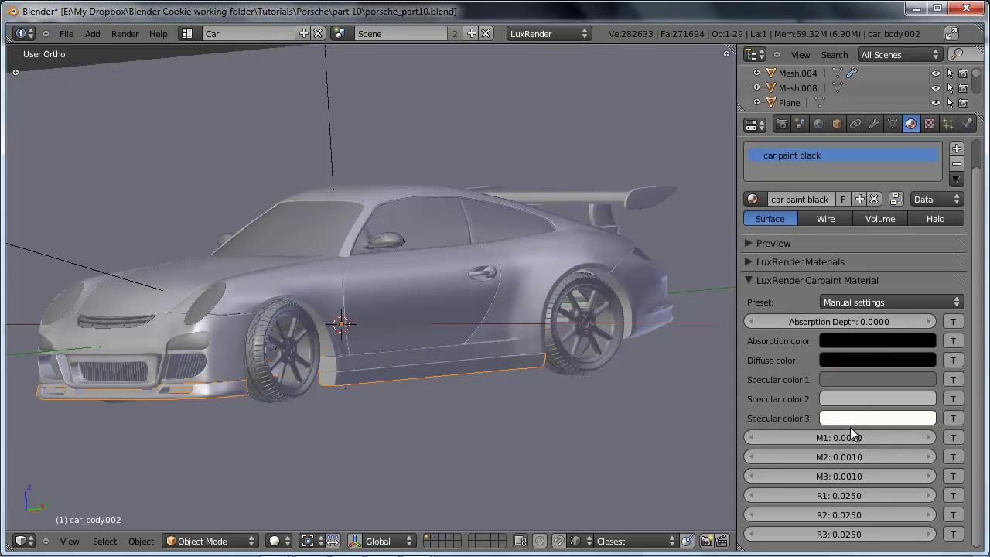
{"action": "middle_click_drag", "start_coordinate": [326, 372], "coordinate": [411, 325]}
{"action": "scroll", "coordinate": [358, 372], "scroll_direction": "up", "scroll_amount": 4}
{"action": "key", "text": "KP_3"}
{"action": "scroll", "coordinate": [408, 357], "scroll_direction": "up", "scroll_amount": 4}
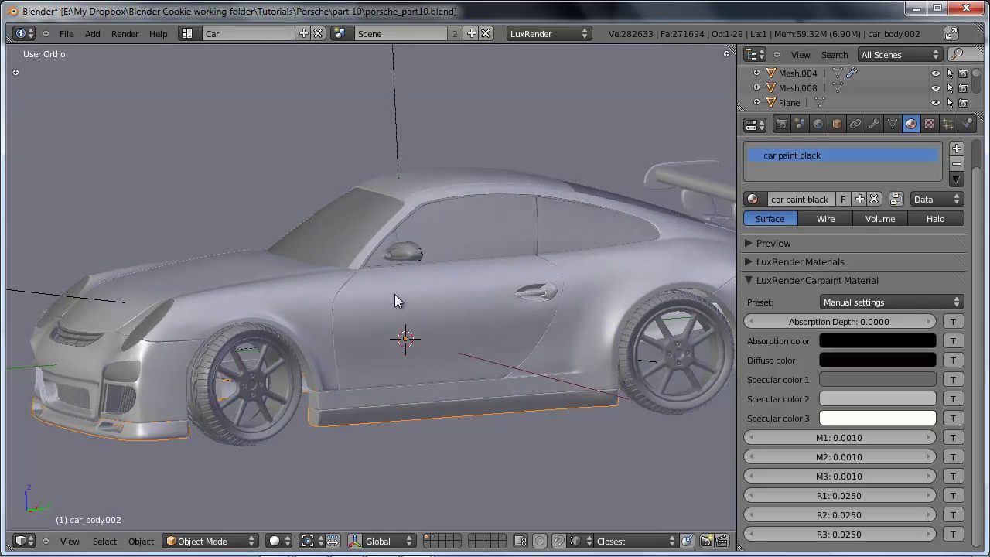
Give the car windows a new material and set its LuxRender type to Glass
{"action": "right_click", "coordinate": [340, 232]}
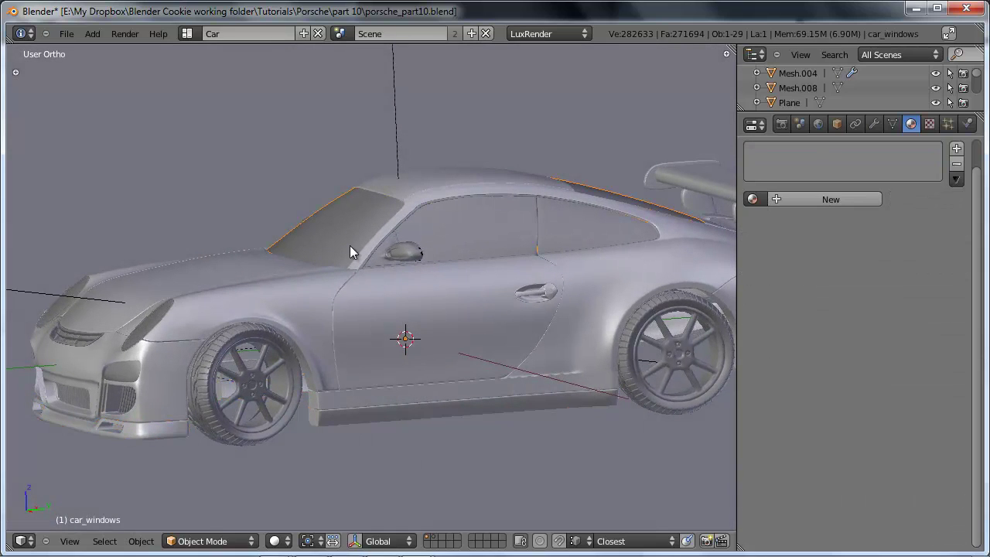
{"action": "left_click", "coordinate": [789, 201]}
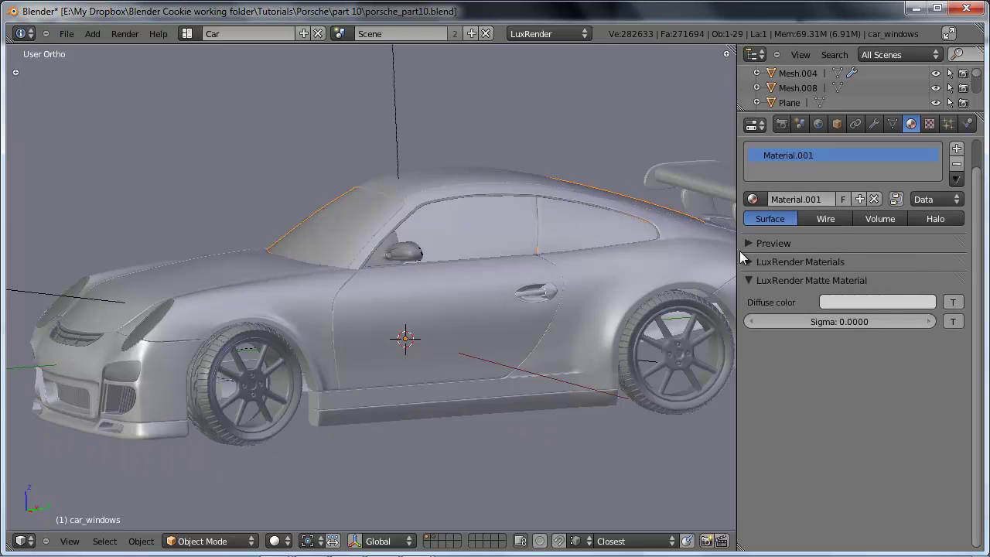
{"action": "left_click", "coordinate": [752, 260]}
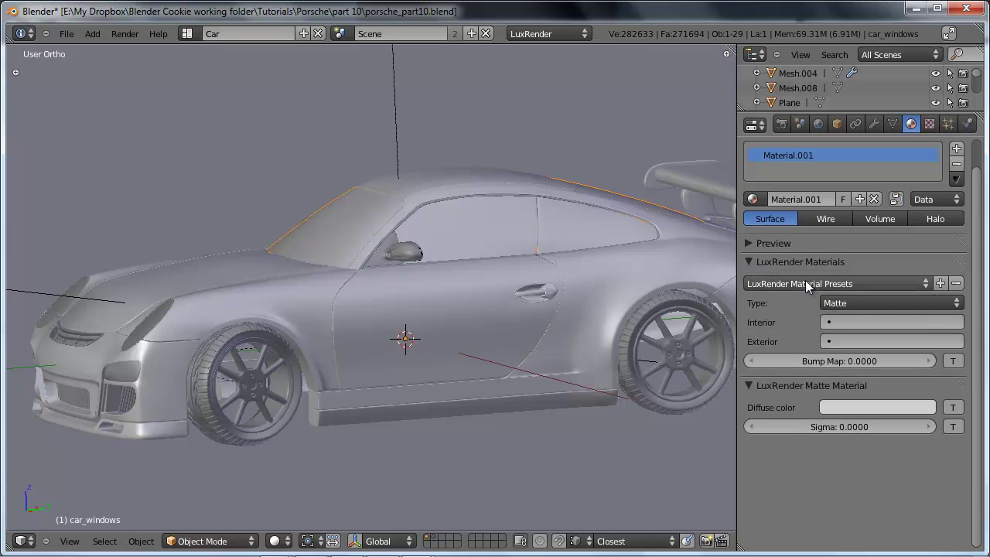
{"action": "left_click", "coordinate": [834, 302]}
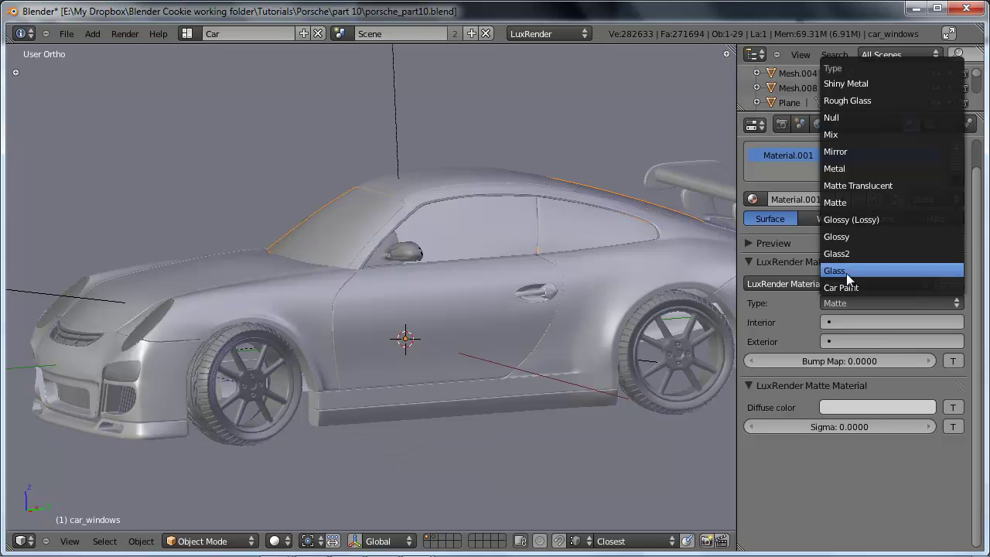
{"action": "left_click", "coordinate": [845, 268]}
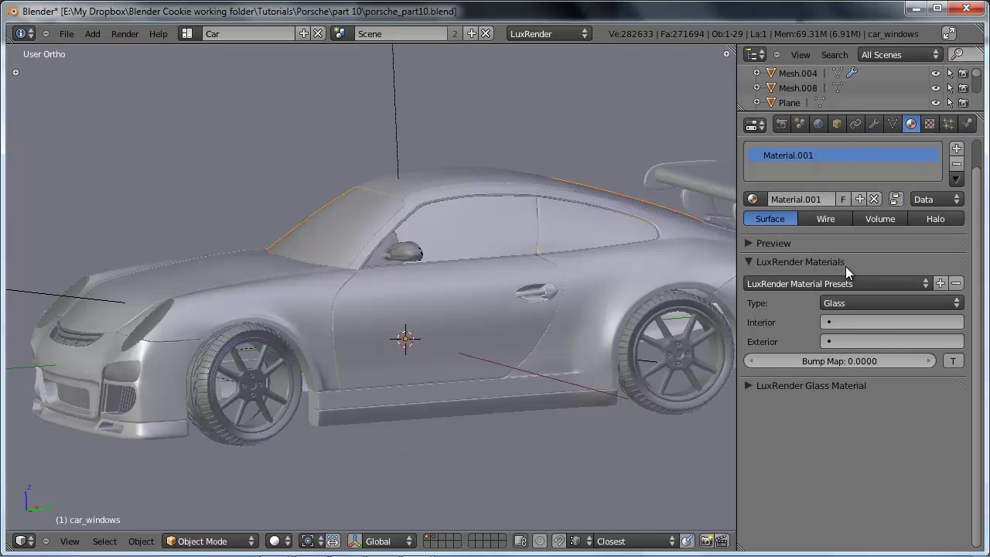
Set the window material's IOR to 1.4
{"action": "left_click", "coordinate": [752, 381]}
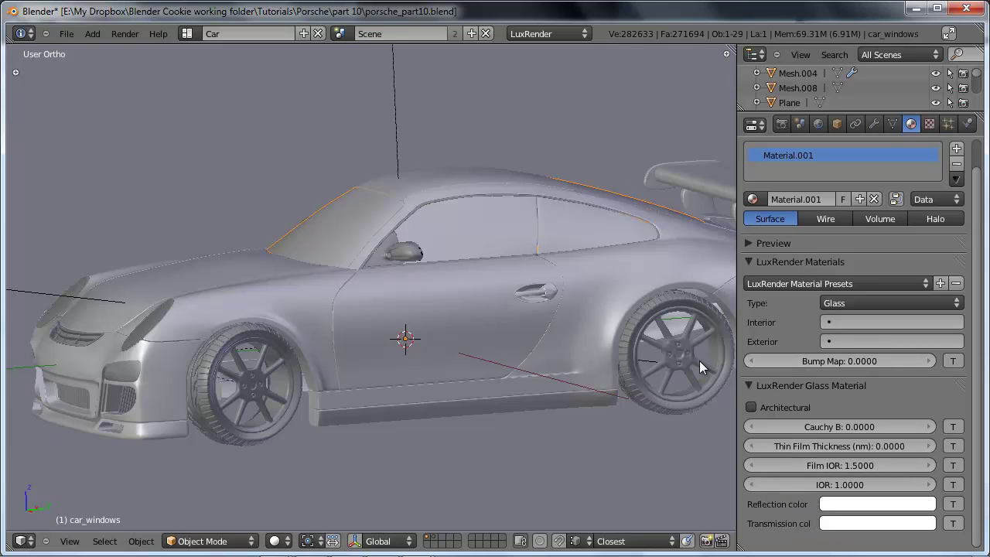
{"action": "left_click", "coordinate": [812, 485]}
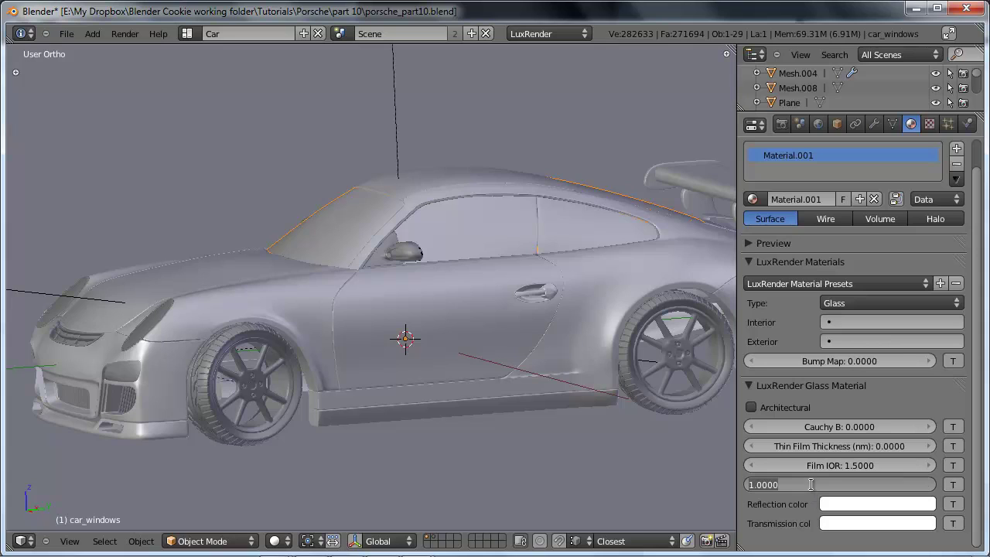
{"action": "type", "text": "1.4"}
{"action": "key", "text": "Return"}
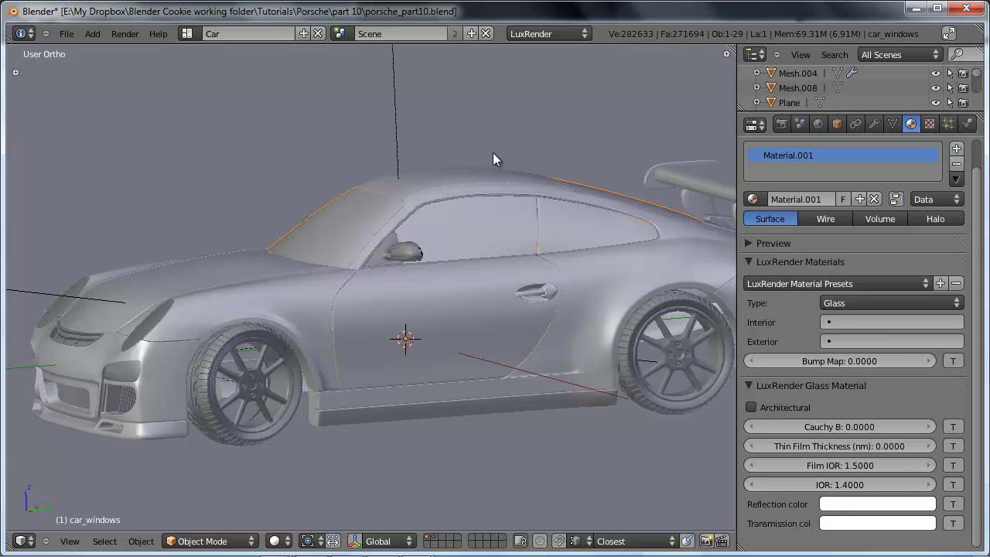
Rename the car windows' material as glass
{"action": "middle_click_drag", "start_coordinate": [447, 185], "coordinate": [397, 245]}
{"action": "scroll", "coordinate": [393, 258], "scroll_direction": "down", "scroll_amount": 2}
{"action": "scroll", "coordinate": [386, 340], "scroll_direction": "up", "scroll_amount": 2}
{"action": "middle_click_drag", "start_coordinate": [387, 331], "coordinate": [460, 336]}
{"action": "key", "text": "z"}
{"action": "key", "text": "z"}
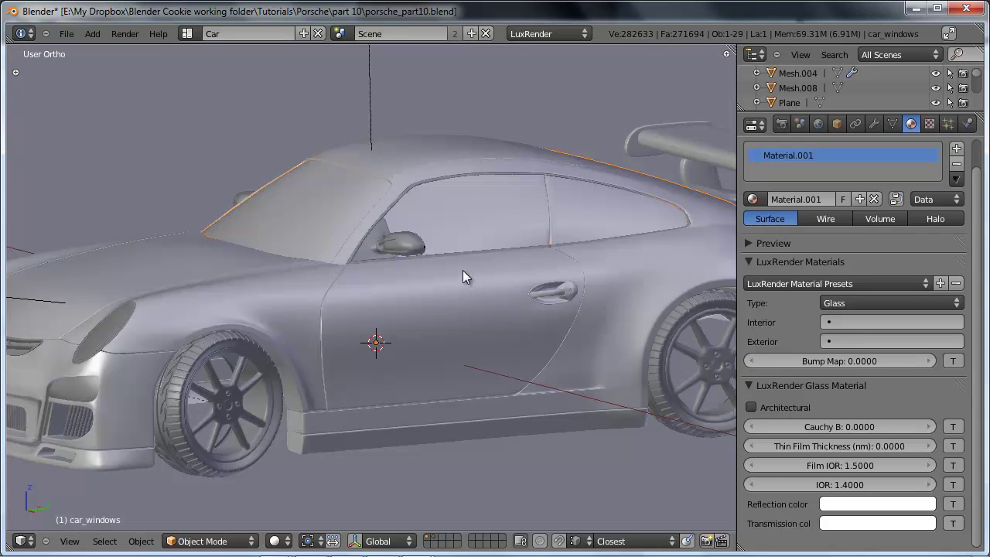
{"action": "left_click", "coordinate": [805, 200]}
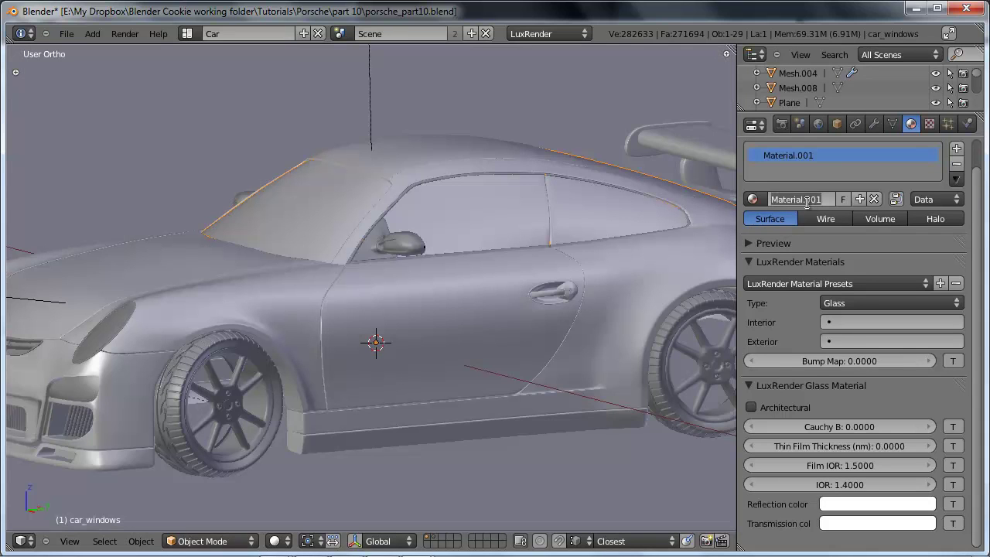
{"action": "type", "text": "glass"}
{"action": "key", "text": "Return"}
Select the headlight covers at the front of the car and assign them the existing glass material
{"action": "middle_click_drag", "start_coordinate": [551, 416], "coordinate": [250, 274]}
{"action": "right_click", "coordinate": [223, 281]}
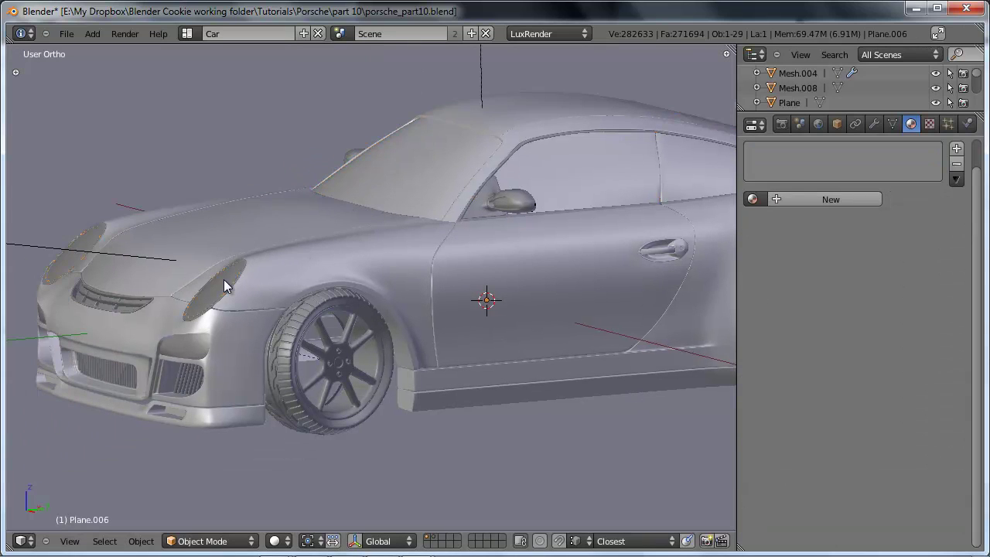
{"action": "key", "text": "z"}
{"action": "left_click", "coordinate": [752, 199]}
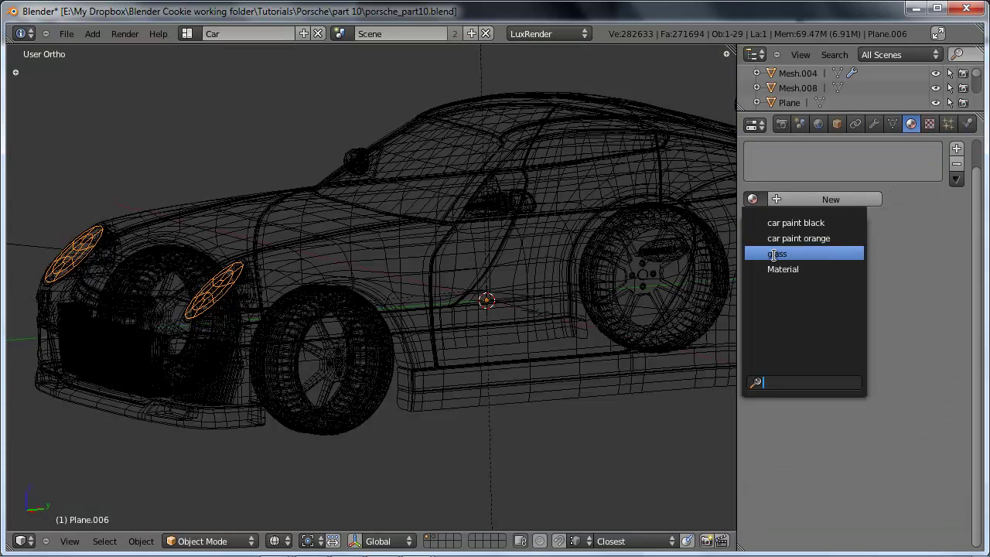
{"action": "left_click", "coordinate": [773, 255]}
{"action": "key", "text": "z"}
Select the tail lights at the rear of the car and assign them the glass material
{"action": "middle_click_drag", "start_coordinate": [332, 270], "coordinate": [639, 240]}
{"action": "right_click", "coordinate": [653, 240]}
{"action": "left_click", "coordinate": [754, 200]}
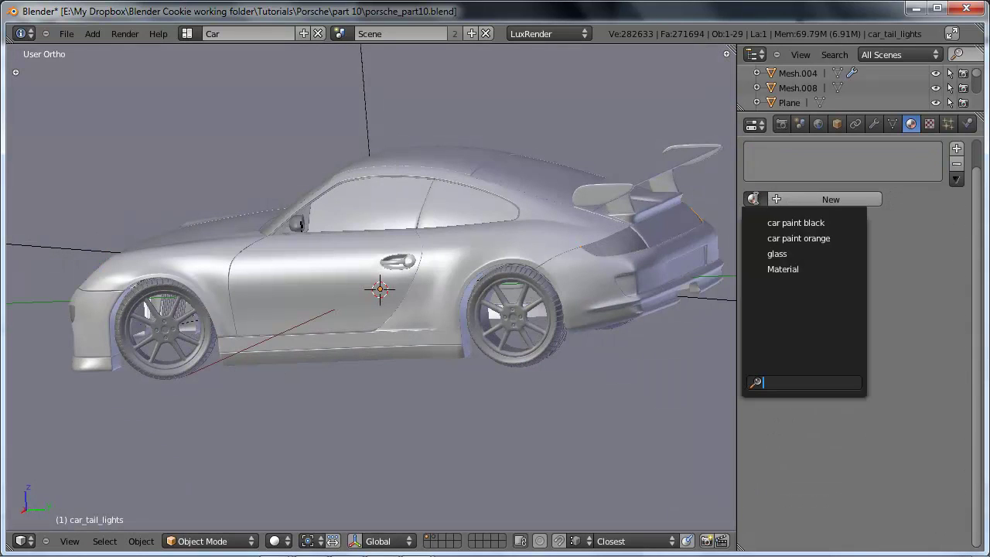
{"action": "left_click", "coordinate": [774, 255]}
Examine the side mirrors' reflective inserts in wireframe and solid display
{"action": "middle_click_drag", "start_coordinate": [261, 310], "coordinate": [353, 330]}
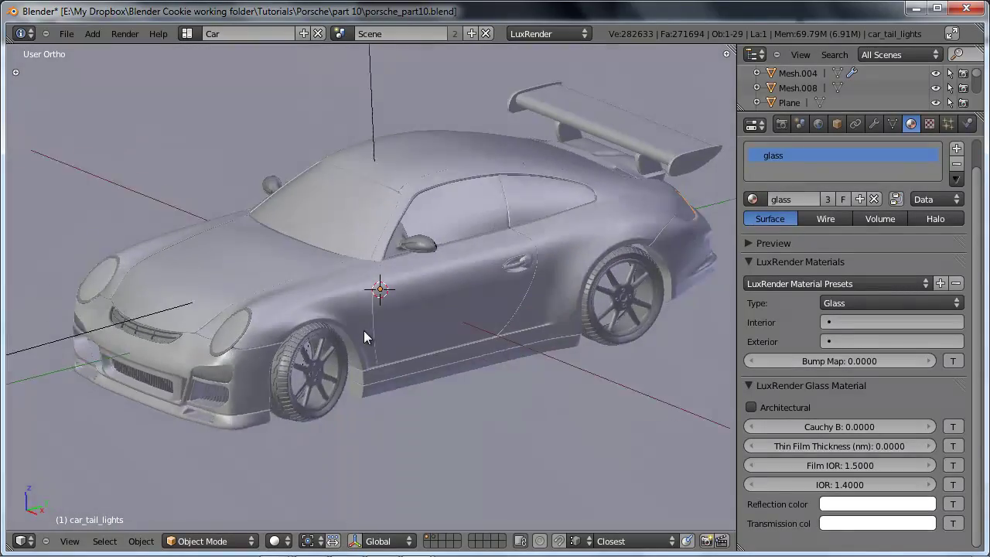
{"action": "scroll", "coordinate": [359, 330], "scroll_direction": "up", "scroll_amount": 3}
{"action": "middle_click_drag", "start_coordinate": [476, 313], "coordinate": [436, 288]}
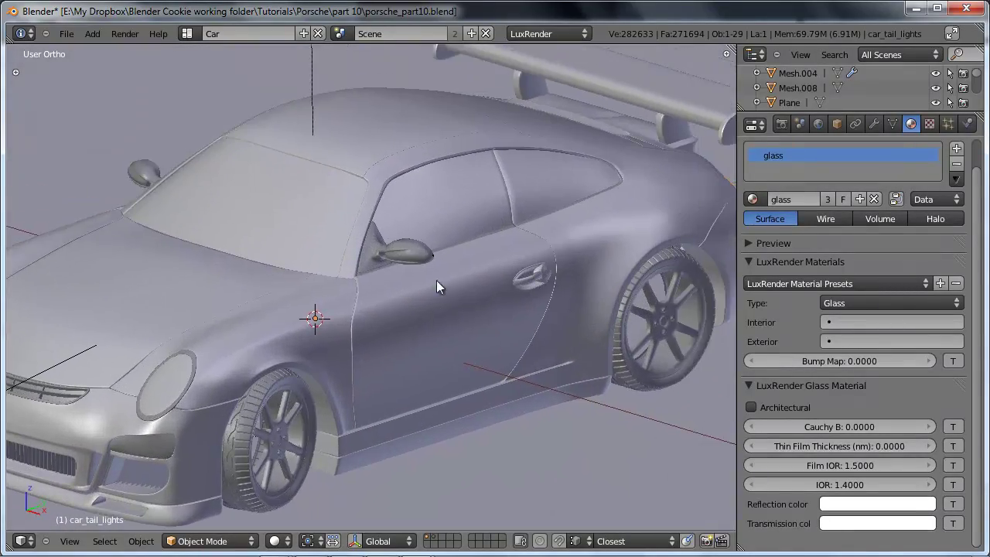
{"action": "key", "text": "z"}
{"action": "scroll", "coordinate": [447, 224], "scroll_direction": "up", "scroll_amount": 4}
{"action": "right_click", "coordinate": [437, 241]}
{"action": "scroll", "coordinate": [437, 241], "scroll_direction": "down", "scroll_amount": 5}
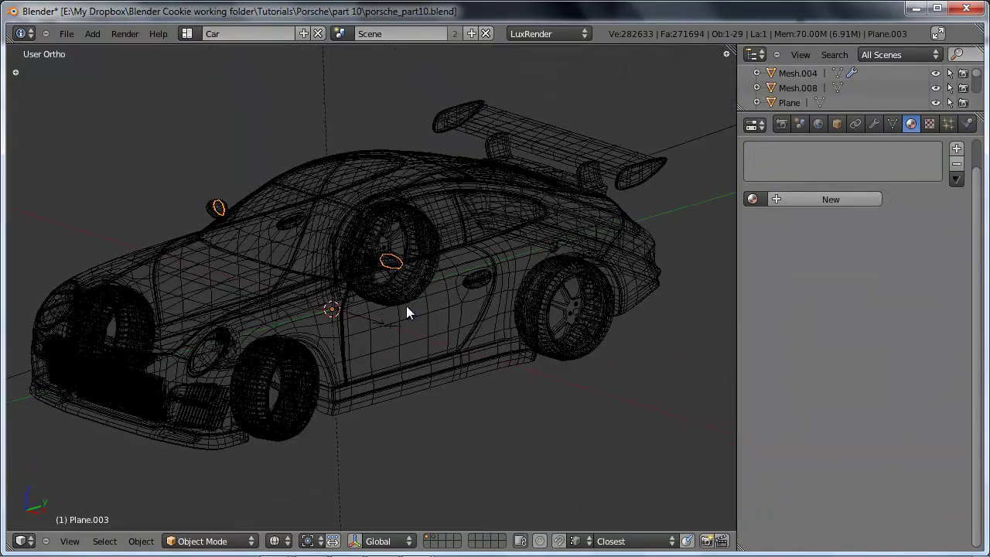
{"action": "key", "text": "z"}
{"action": "middle_click_drag", "start_coordinate": [478, 312], "coordinate": [395, 329]}
{"action": "scroll", "coordinate": [396, 330], "scroll_direction": "up", "scroll_amount": 3}
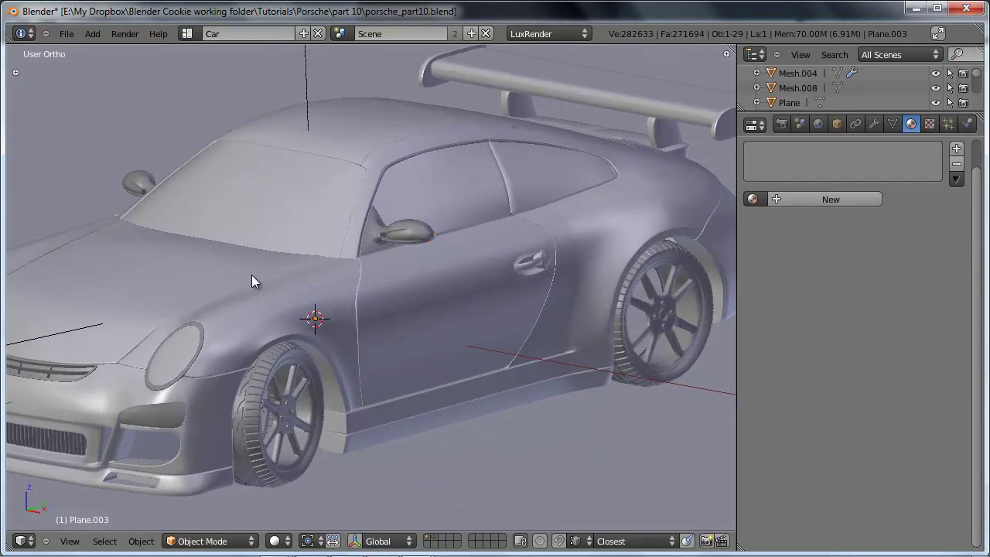
Select the inner headlight housings and give them a new material named metal
{"action": "right_click", "coordinate": [200, 329]}
{"action": "middle_click_drag", "start_coordinate": [201, 328], "coordinate": [273, 306]}
{"action": "key", "text": "z"}
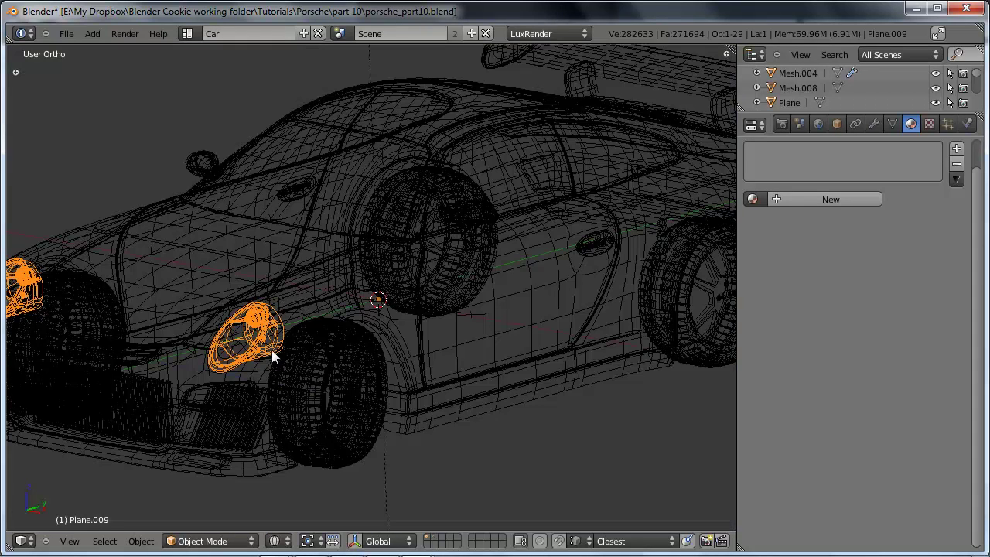
{"action": "left_click", "coordinate": [848, 201]}
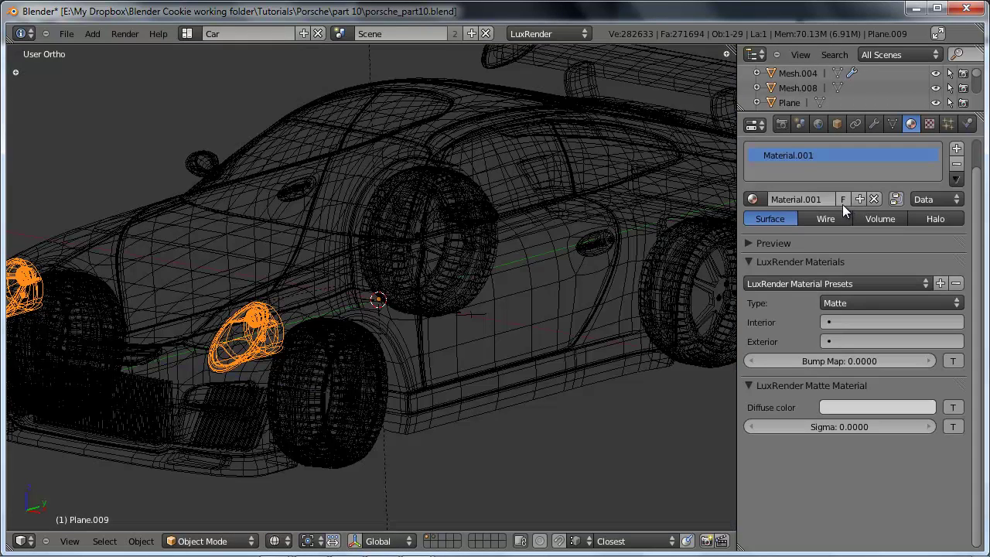
{"action": "left_click", "coordinate": [769, 199]}
{"action": "type", "text": "metal"}
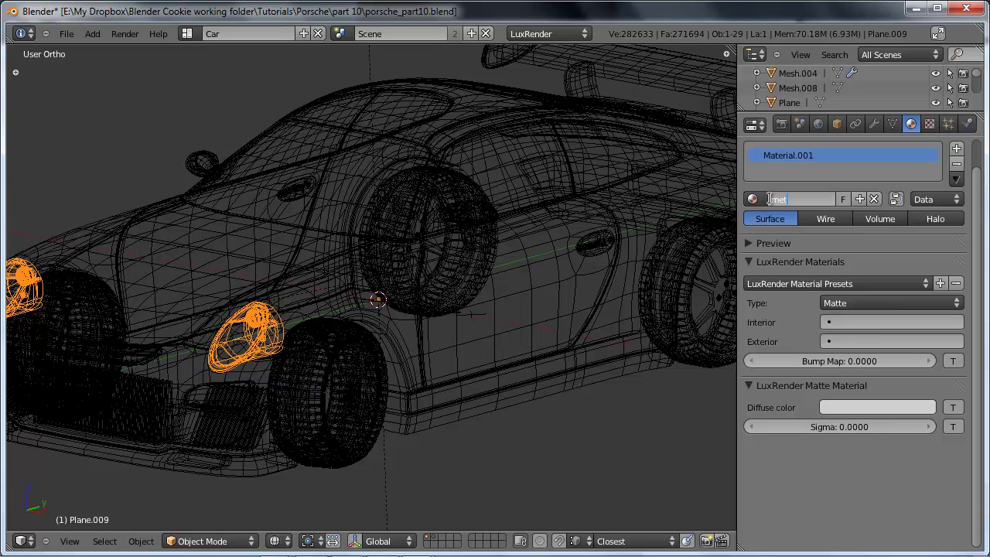
{"action": "key", "text": "Return"}
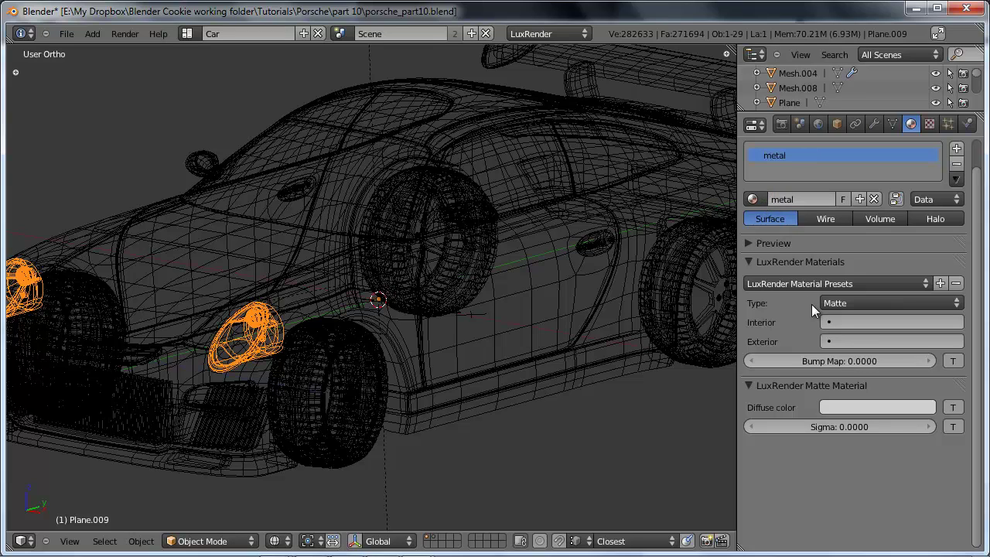
Change the metal material's LuxRender type to Shiny Metal and return to solid display
{"action": "left_click", "coordinate": [847, 307]}
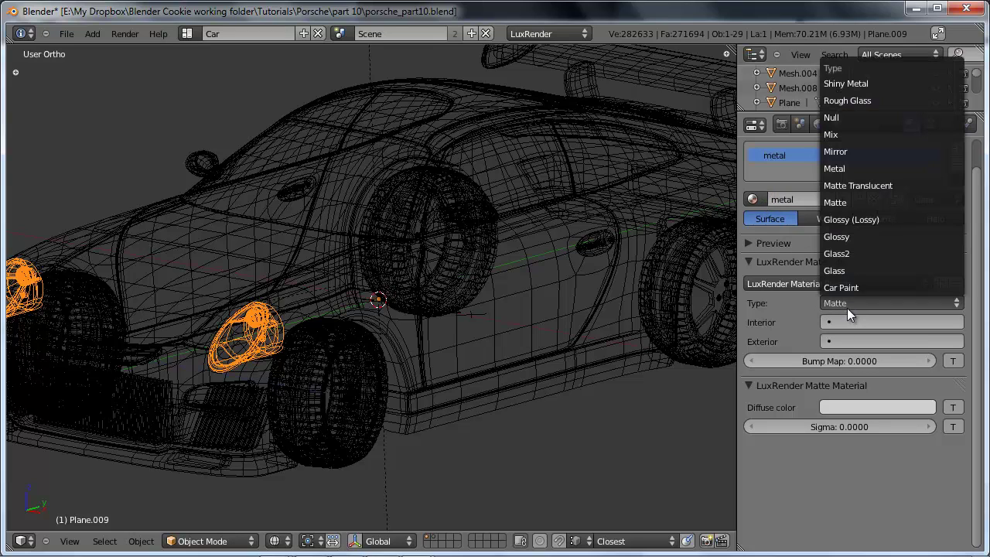
{"action": "left_click", "coordinate": [885, 85]}
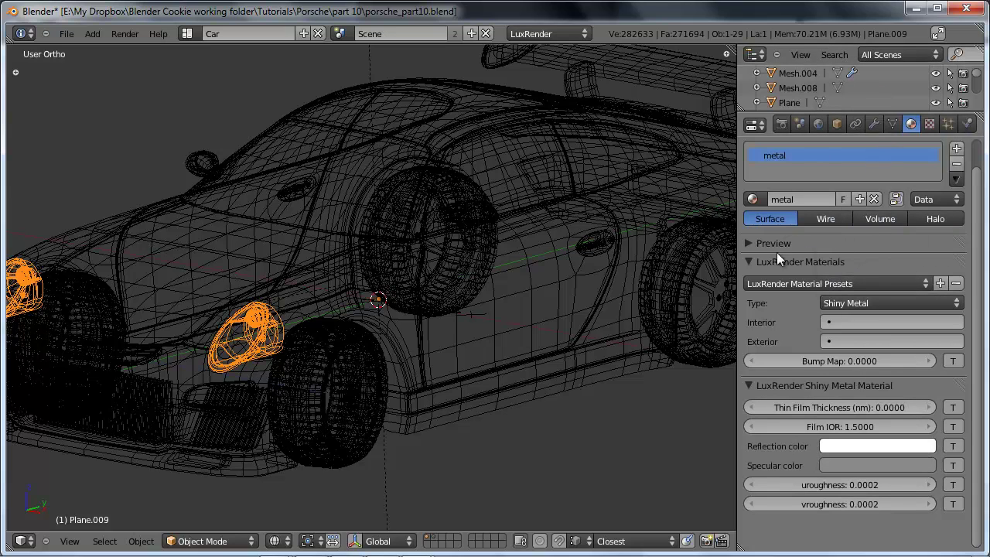
{"action": "scroll", "coordinate": [315, 232], "scroll_direction": "down", "scroll_amount": 6}
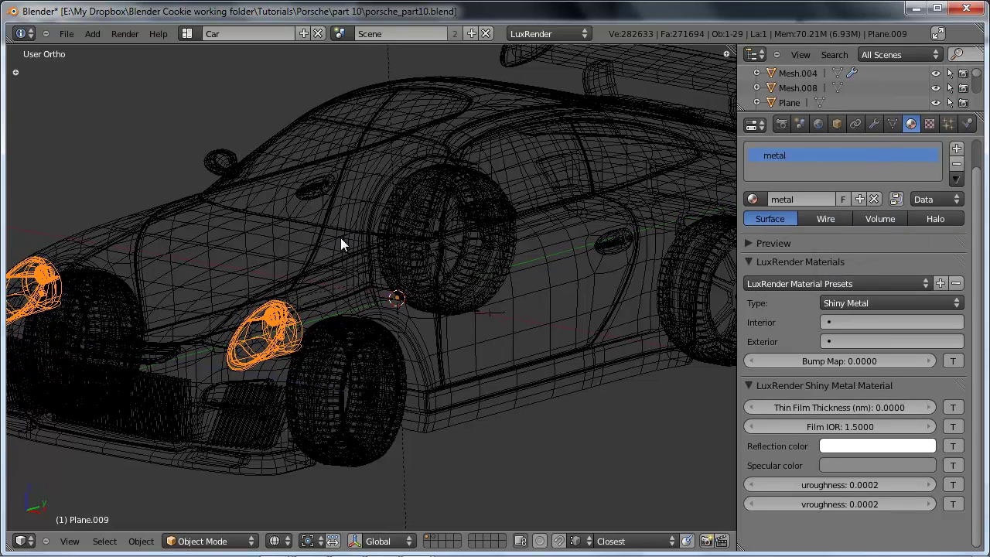
{"action": "key", "text": "z"}
{"action": "scroll", "coordinate": [439, 305], "scroll_direction": "up", "scroll_amount": 1}
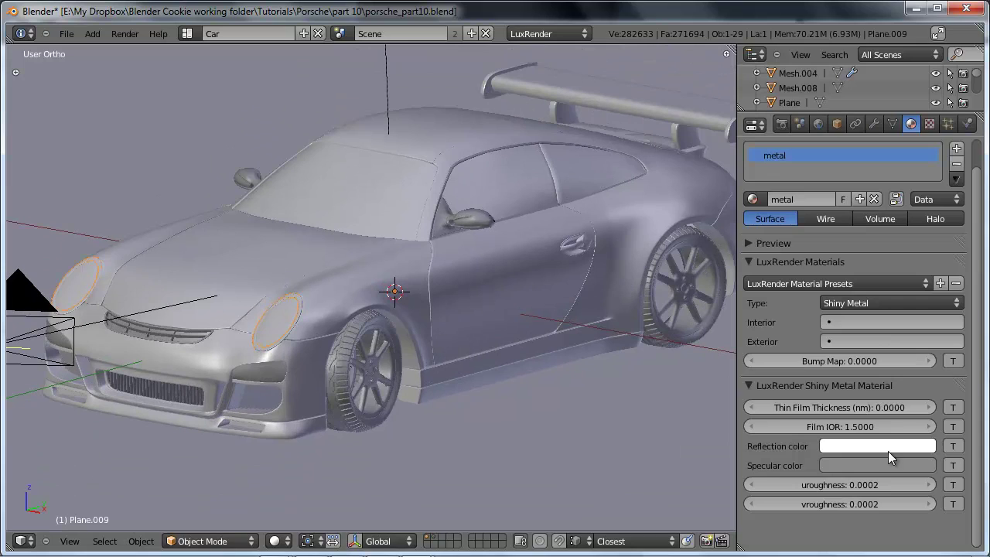
Set the metal material's reflection color to medium gray and its specular color to light gray
{"action": "left_click", "coordinate": [849, 450]}
{"action": "left_click_drag", "start_coordinate": [924, 246], "coordinate": [928, 288]}
{"action": "left_click", "coordinate": [885, 464]}
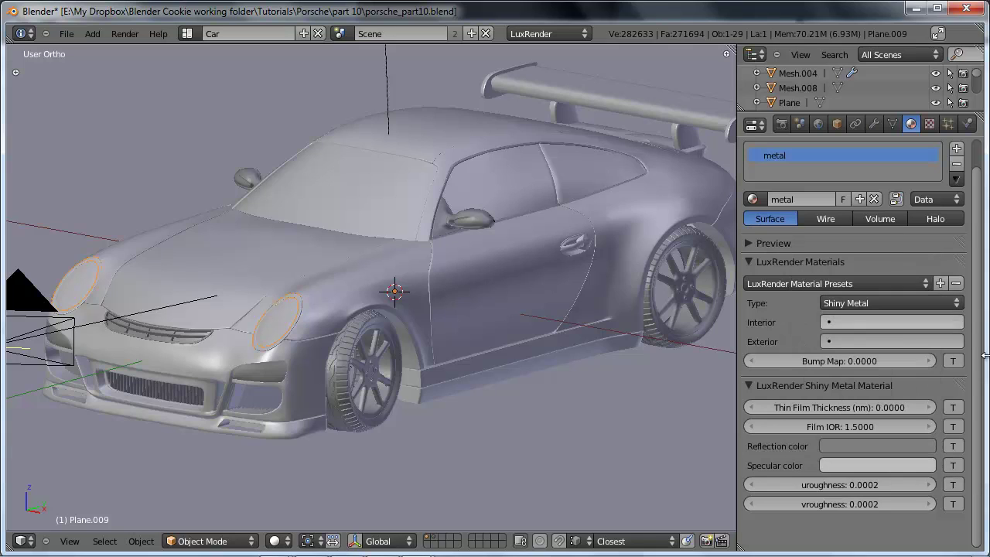
Set both the uroughness and vroughness of the metal material to 0.01
{"action": "left_click", "coordinate": [876, 486]}
{"action": "type", "text": "0.01"}
{"action": "key", "text": "Tab"}
{"action": "type", "text": "0.01"}
{"action": "key", "text": "Return"}
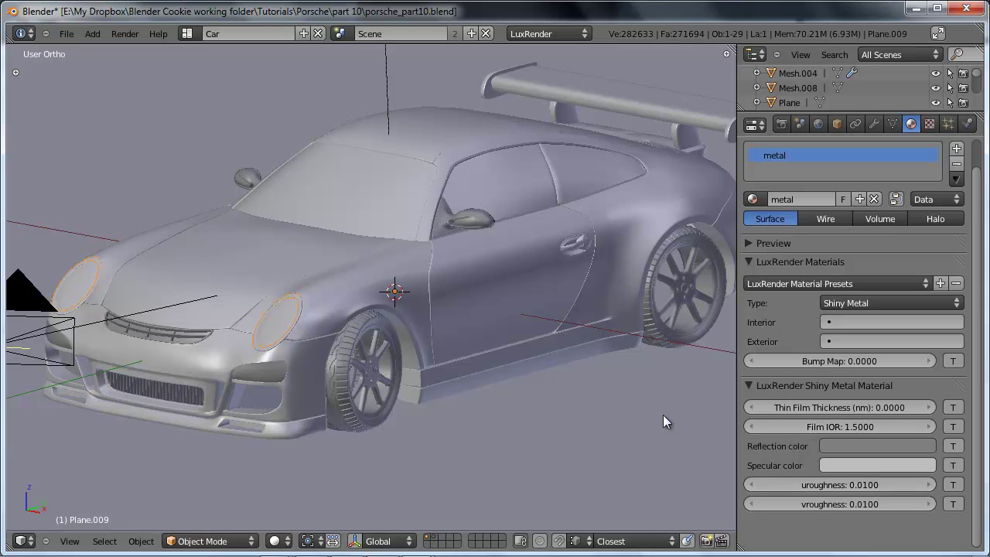
Darken the metal material's reflection color to dark gray and save the file over the existing one
{"action": "left_click", "coordinate": [906, 448]}
{"action": "left_click_drag", "start_coordinate": [920, 315], "coordinate": [930, 332]}
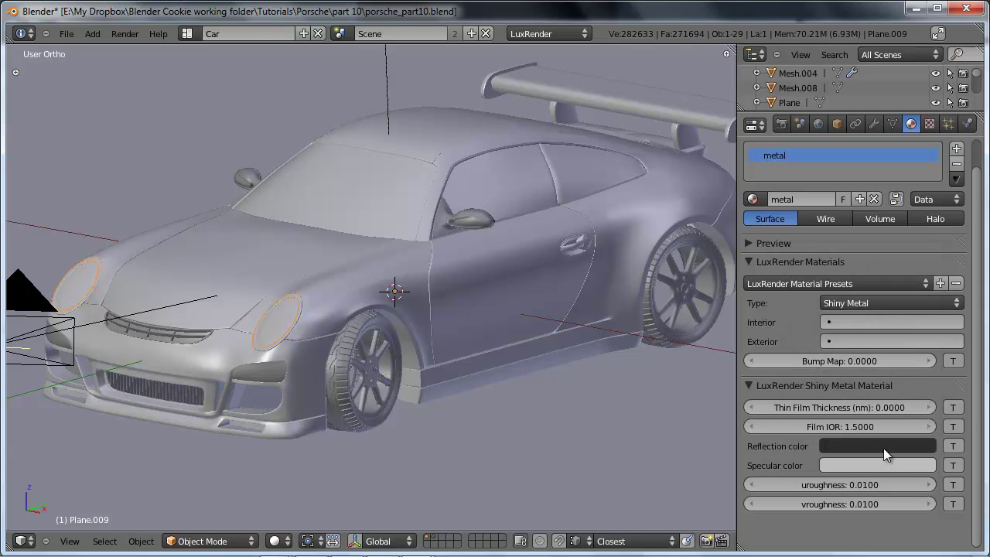
{"action": "scroll", "coordinate": [534, 325], "scroll_direction": "down", "scroll_amount": 2}
{"action": "key", "text": "ctrl+s"}
{"action": "left_click", "coordinate": [523, 308]}
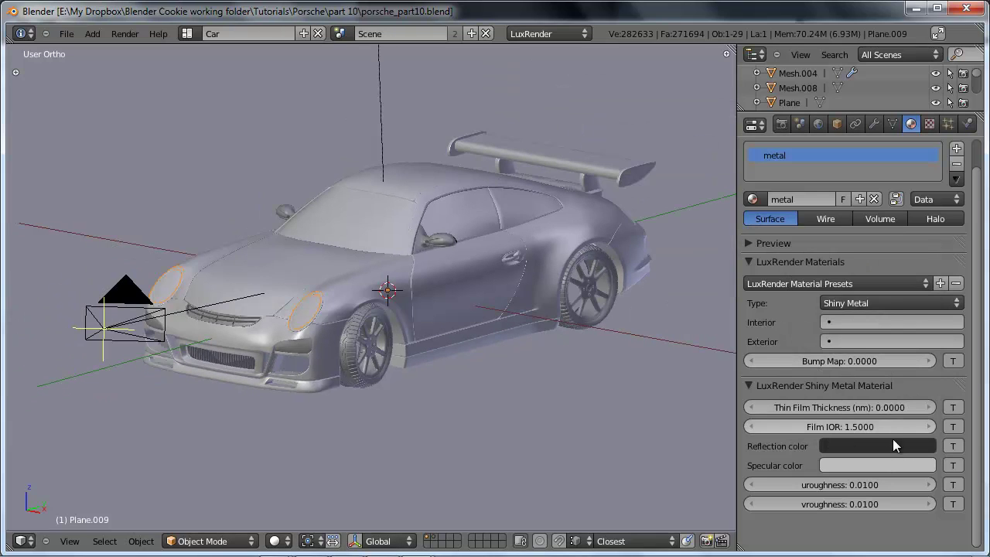
Make the metal's reflection color slightly darker still and save the file again
{"action": "left_click", "coordinate": [912, 447]}
{"action": "left_click_drag", "start_coordinate": [927, 329], "coordinate": [929, 335]}
{"action": "scroll", "coordinate": [426, 344], "scroll_direction": "up", "scroll_amount": 6}
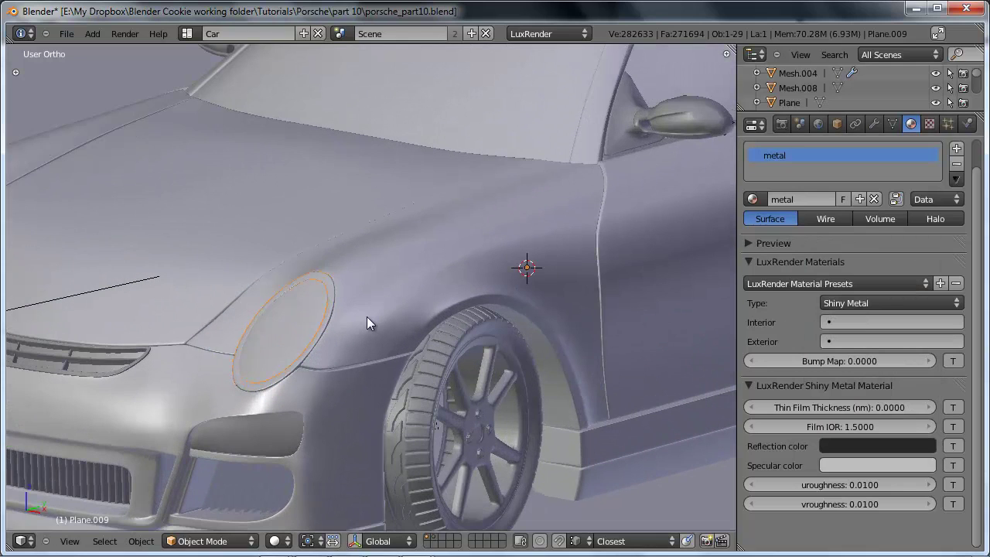
{"action": "key", "text": "ctrl+s"}
{"action": "left_click", "coordinate": [366, 316]}
{"action": "scroll", "coordinate": [337, 336], "scroll_direction": "down", "scroll_amount": 3}
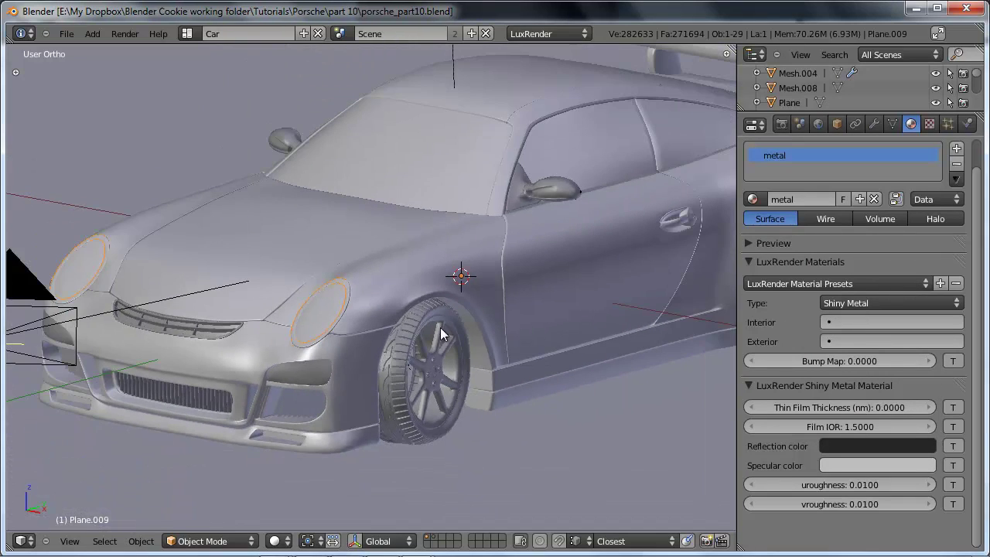
Select the slatted grille at the front edge of the hood and assign it the metal material
{"action": "middle_click_drag", "start_coordinate": [368, 342], "coordinate": [457, 332]}
{"action": "scroll", "coordinate": [264, 302], "scroll_direction": "up", "scroll_amount": 2}
{"action": "key", "text": "z"}
{"action": "key", "text": "z"}
{"action": "right_click", "coordinate": [320, 331]}
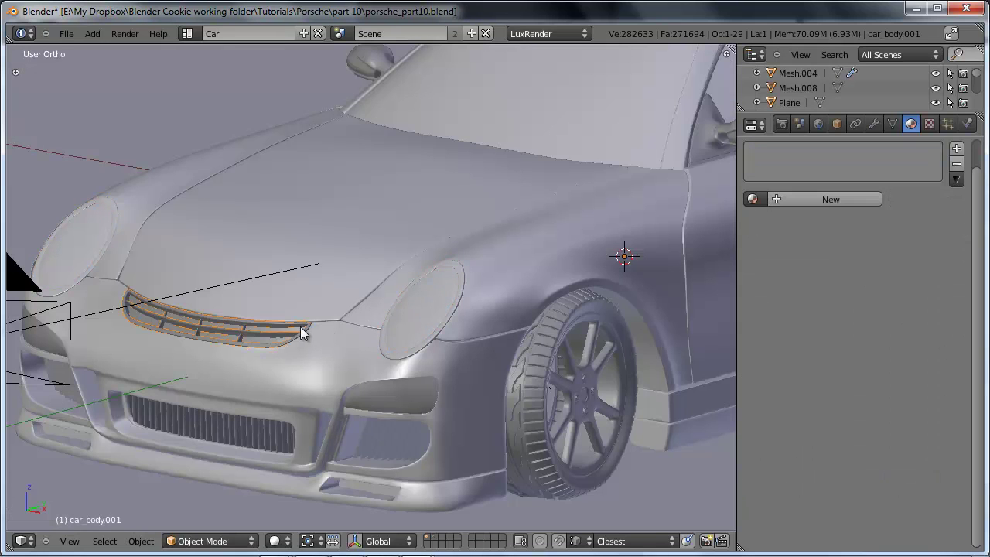
{"action": "left_click", "coordinate": [753, 199]}
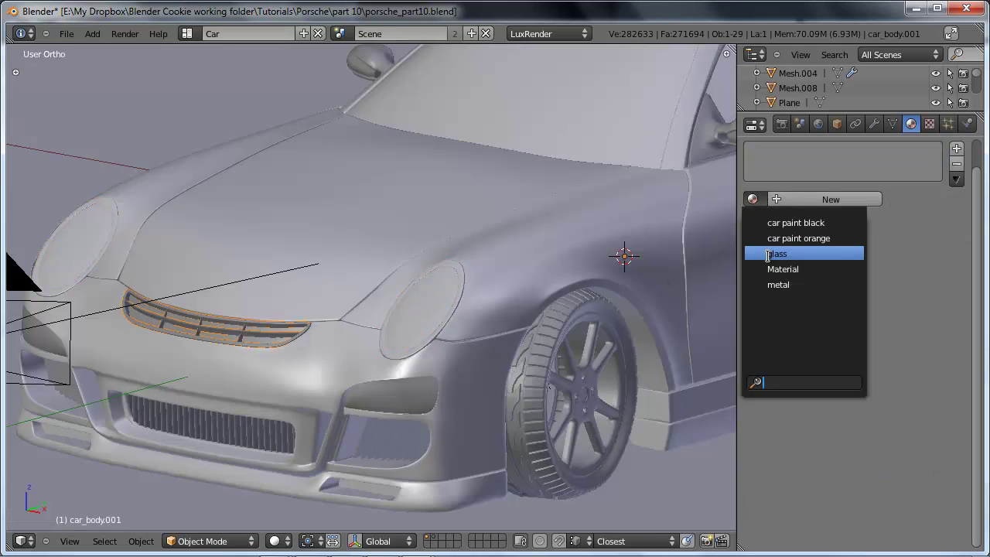
{"action": "left_click", "coordinate": [775, 285]}
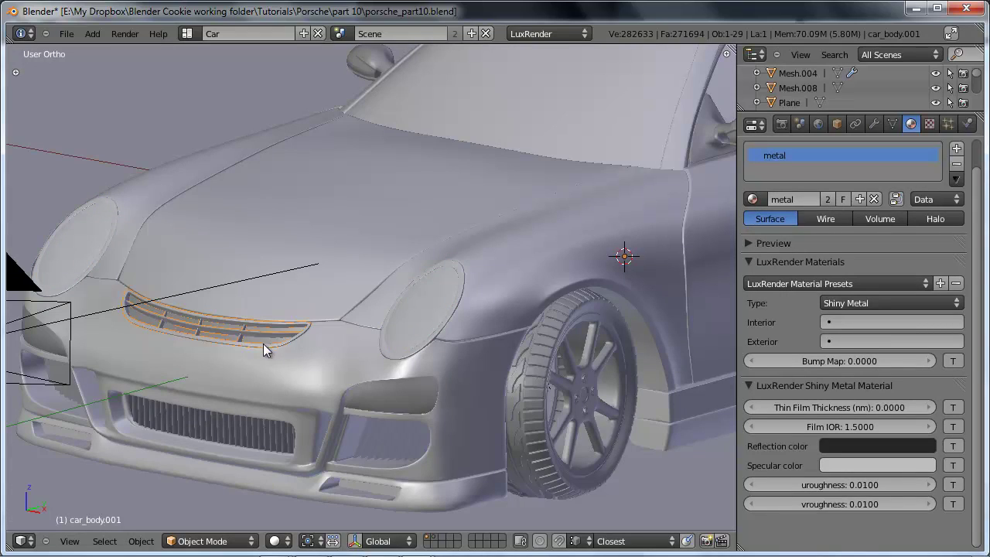
Select the vertical slats in the front bumper openings and assign them the metal material
{"action": "right_click", "coordinate": [274, 434]}
{"action": "key", "text": "z"}
{"action": "right_click", "coordinate": [275, 435]}
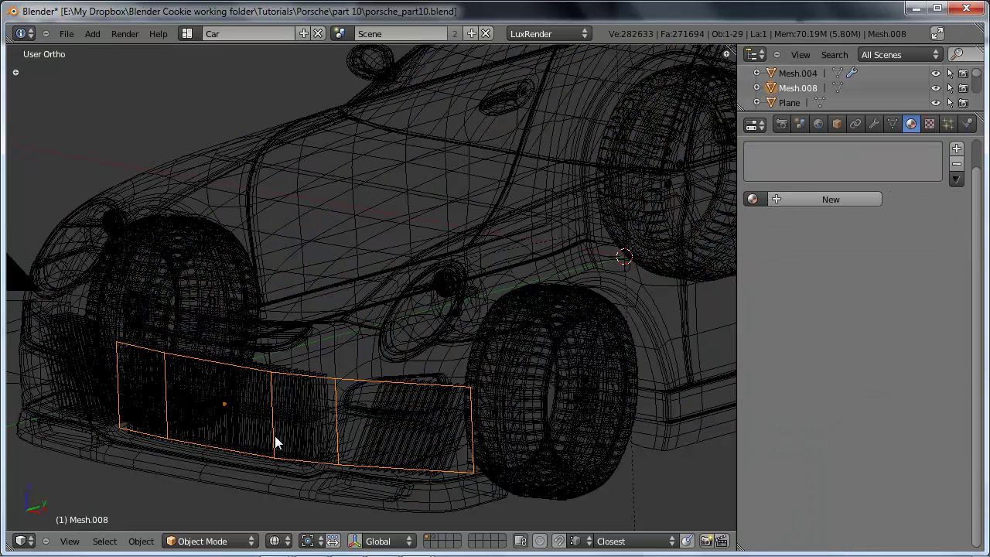
{"action": "right_click", "coordinate": [363, 419]}
{"action": "right_click", "coordinate": [395, 427]}
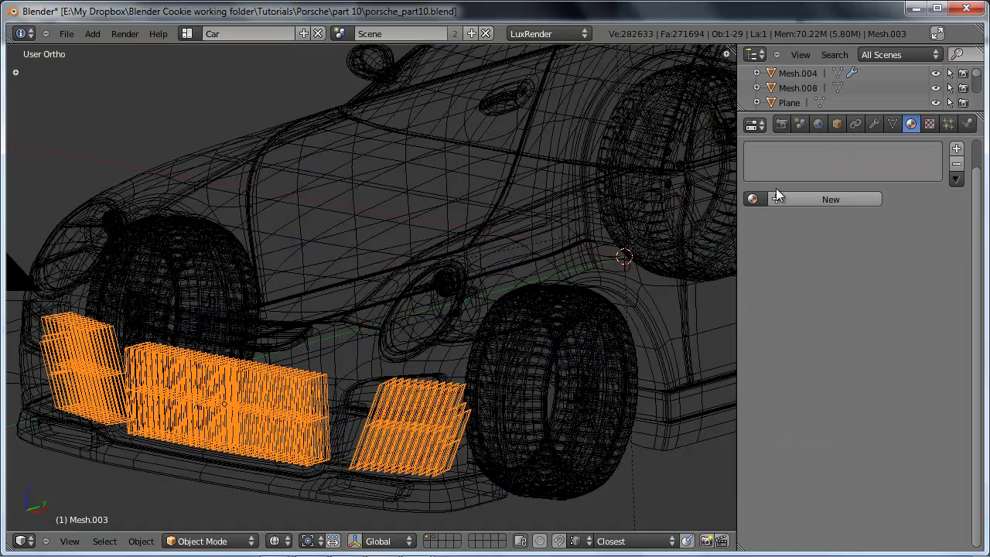
{"action": "left_click", "coordinate": [751, 199]}
{"action": "left_click", "coordinate": [778, 285]}
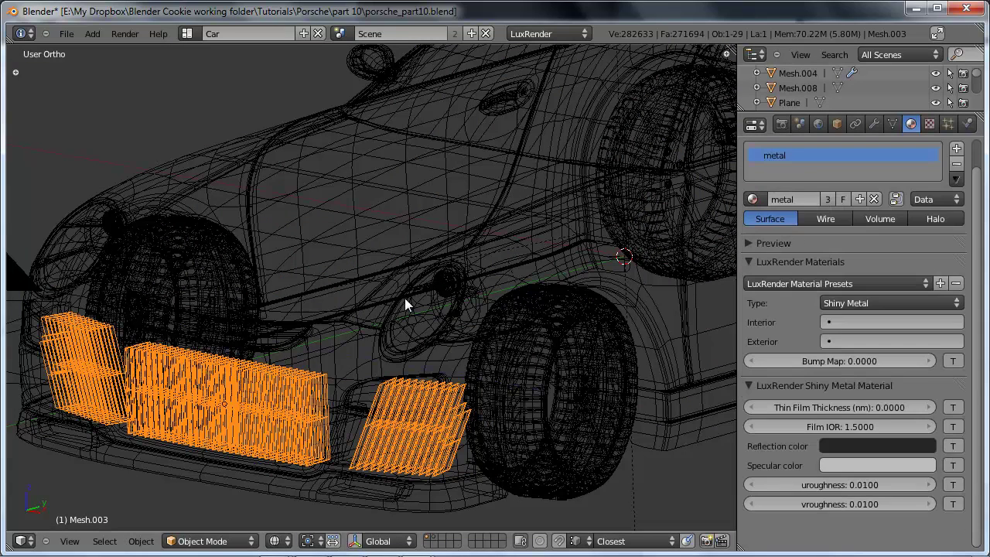
Select the light cover above the bumper's side intake and assign it the glass material
{"action": "right_click", "coordinate": [395, 392]}
{"action": "left_click", "coordinate": [752, 199]}
{"action": "left_click", "coordinate": [769, 252]}
{"action": "key", "text": "z"}
{"action": "middle_click_drag", "start_coordinate": [472, 409], "coordinate": [429, 362]}
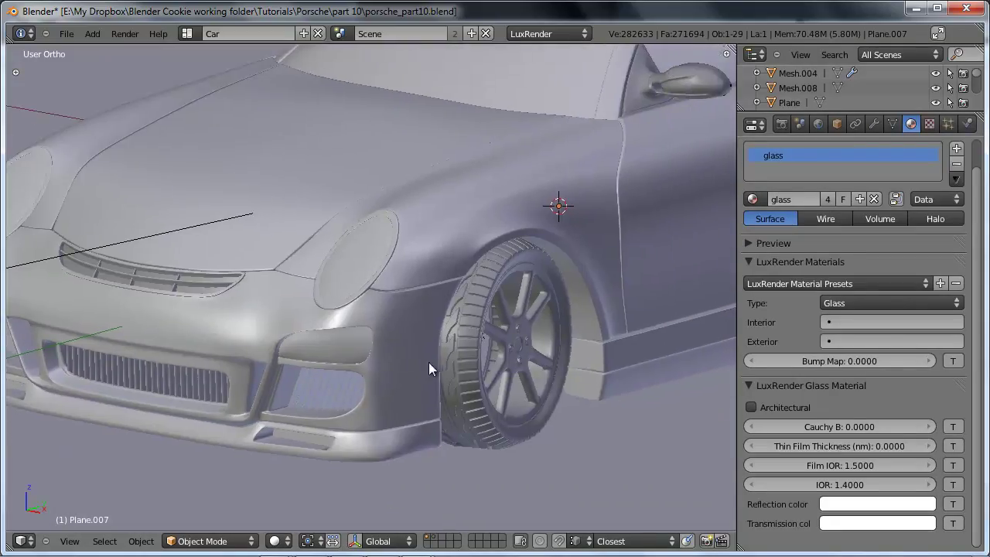
Select the trim around the side windows and assign it the metal material
{"action": "key", "text": "z"}
{"action": "right_click", "coordinate": [516, 349]}
{"action": "scroll", "coordinate": [516, 349], "scroll_direction": "down", "scroll_amount": 5}
{"action": "middle_click_drag", "start_coordinate": [515, 349], "coordinate": [347, 361]}
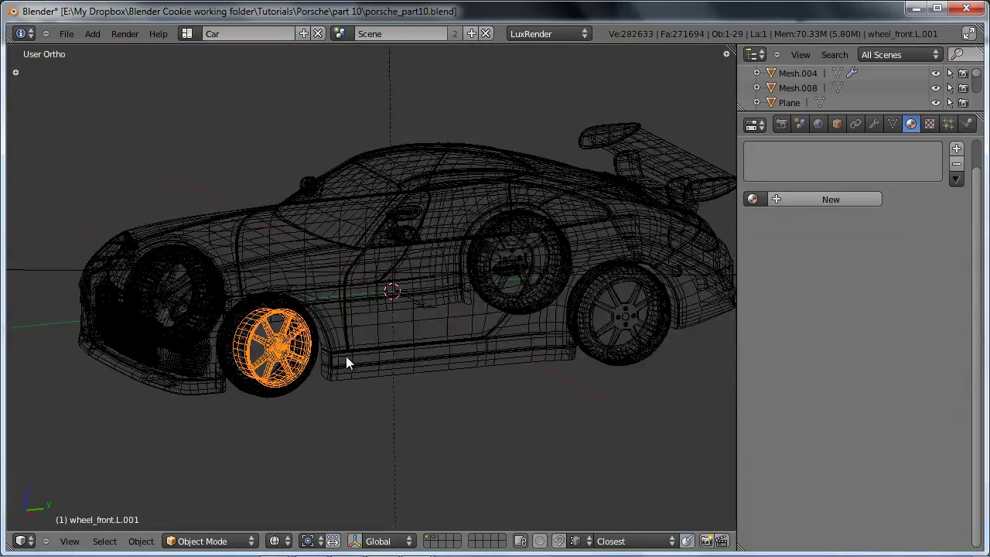
{"action": "key", "text": "z"}
{"action": "scroll", "coordinate": [478, 316], "scroll_direction": "up", "scroll_amount": 5}
{"action": "middle_click_drag", "start_coordinate": [477, 315], "coordinate": [374, 333]}
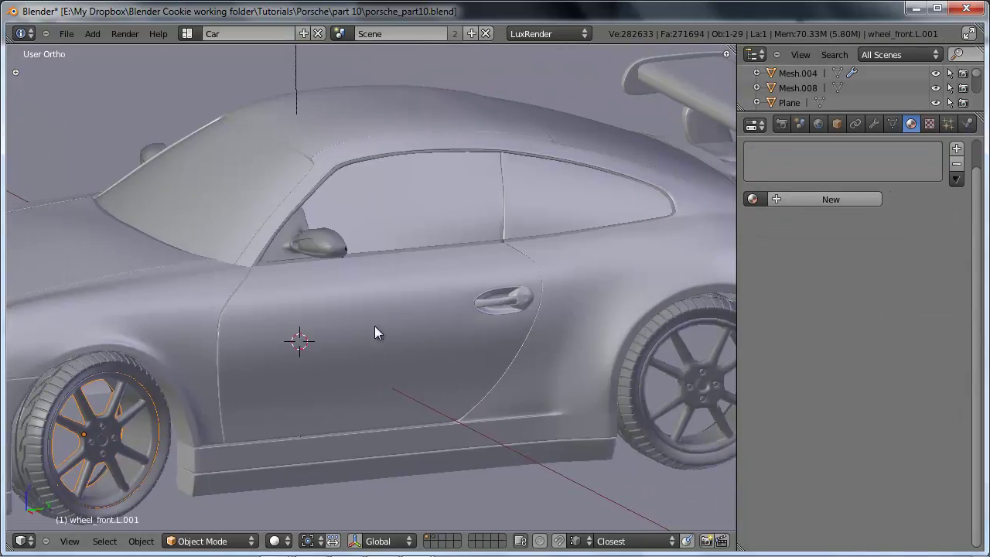
{"action": "right_click", "coordinate": [344, 162]}
{"action": "key", "text": "z"}
{"action": "left_click", "coordinate": [752, 199]}
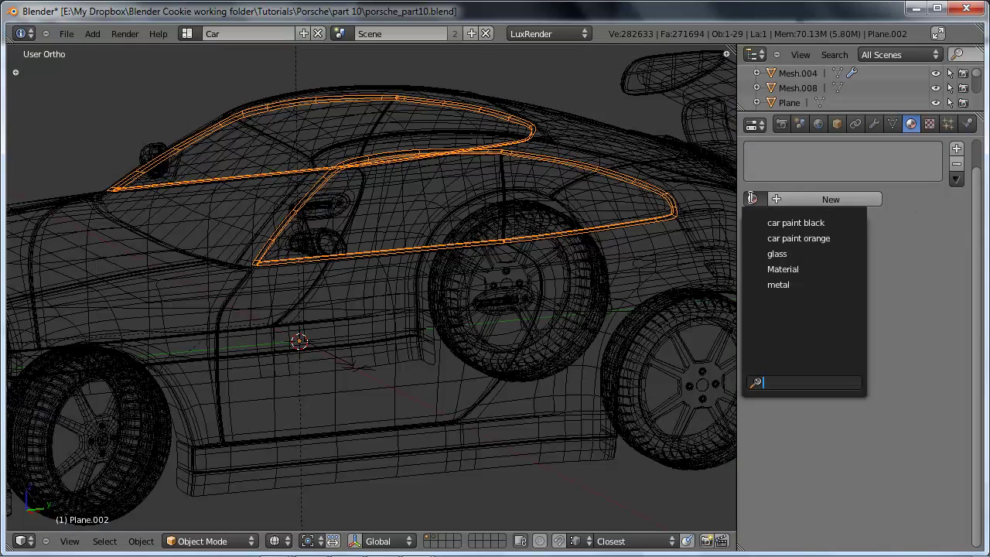
{"action": "left_click", "coordinate": [778, 285]}
{"action": "key", "text": "z"}
Select the side mirrors and assign them the car paint black material
{"action": "middle_click_drag", "start_coordinate": [575, 274], "coordinate": [521, 285]}
{"action": "key", "text": "z"}
{"action": "key", "text": "z"}
{"action": "middle_click_drag", "start_coordinate": [418, 335], "coordinate": [537, 328]}
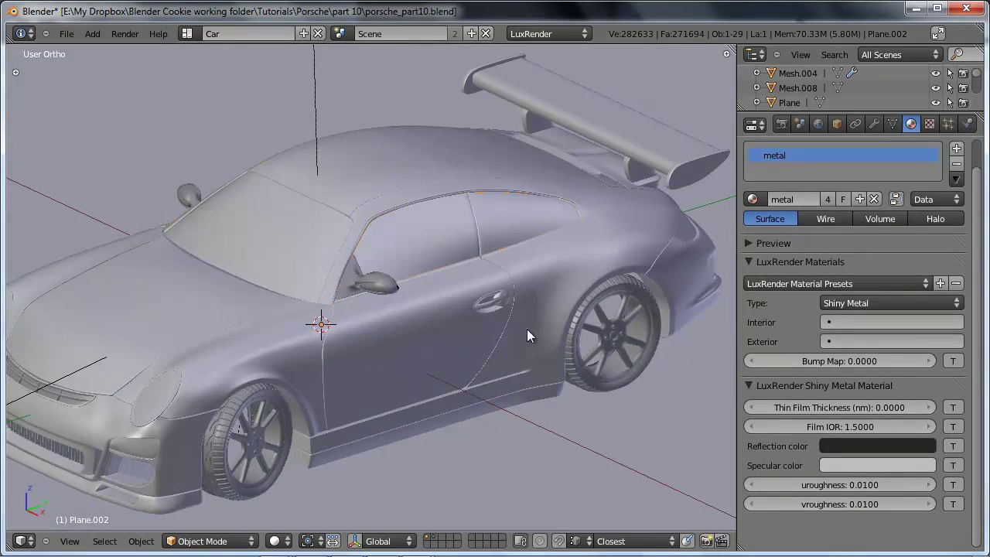
{"action": "scroll", "coordinate": [453, 311], "scroll_direction": "up", "scroll_amount": 3}
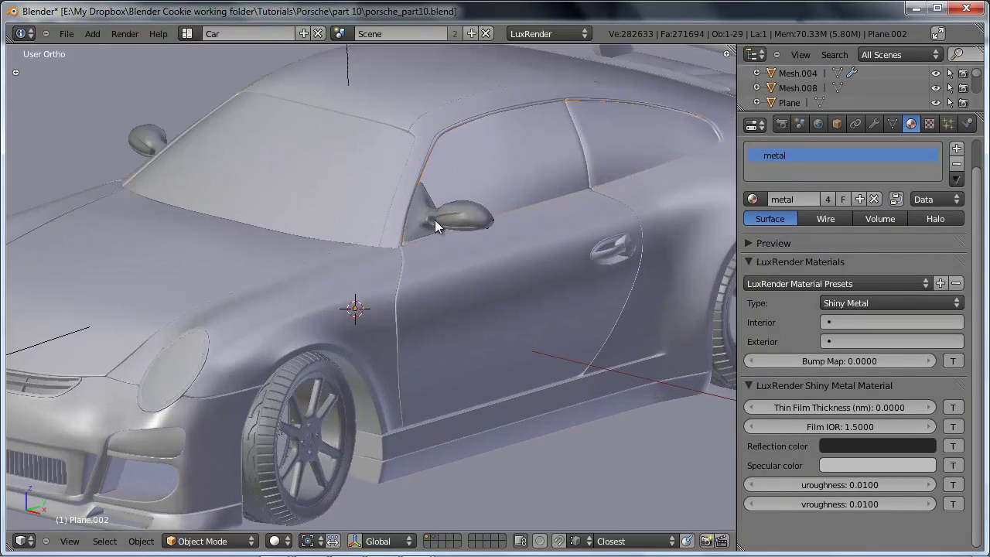
{"action": "right_click", "coordinate": [435, 220]}
{"action": "key", "text": "z"}
{"action": "left_click", "coordinate": [754, 199]}
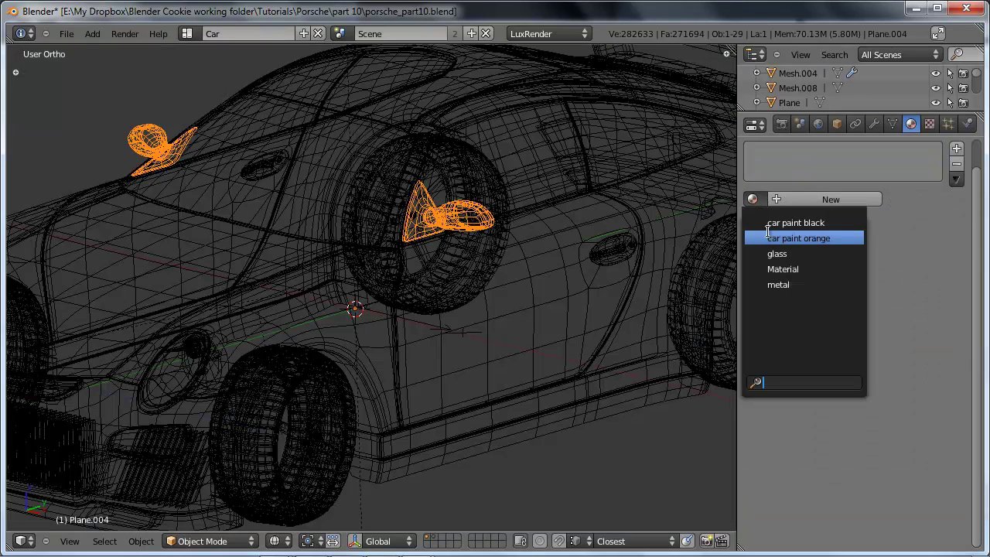
{"action": "left_click", "coordinate": [775, 224]}
Select the front left tire and create a new material of type Glossy for it
{"action": "scroll", "coordinate": [418, 333], "scroll_direction": "down", "scroll_amount": 3}
{"action": "key", "text": "z"}
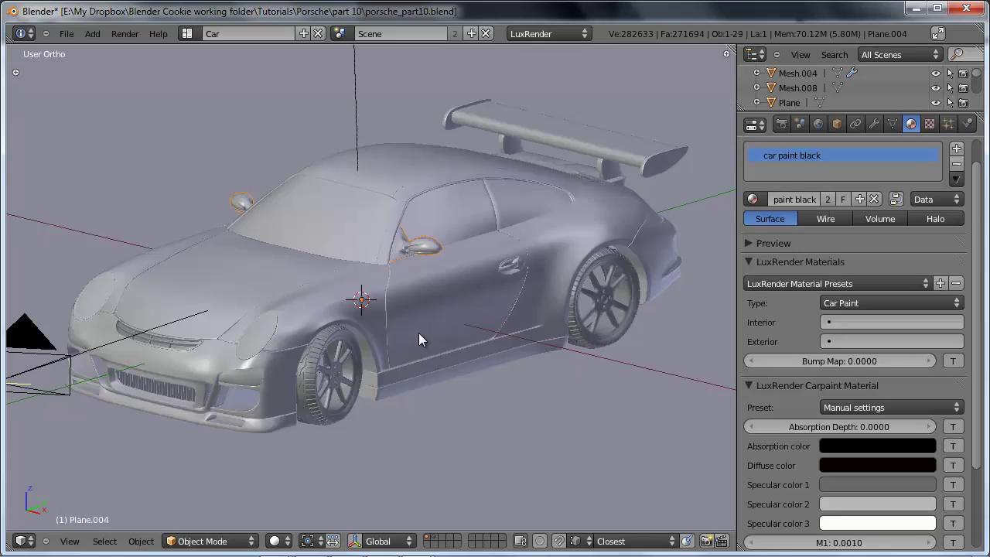
{"action": "scroll", "coordinate": [412, 339], "scroll_direction": "up", "scroll_amount": 2}
{"action": "scroll", "coordinate": [463, 287], "scroll_direction": "up", "scroll_amount": 2}
{"action": "key", "text": "z"}
{"action": "key", "text": "z"}
{"action": "right_click", "coordinate": [348, 350]}
{"action": "key", "text": "z"}
{"action": "middle_click_drag", "start_coordinate": [380, 353], "coordinate": [514, 345], "text": "shift"}
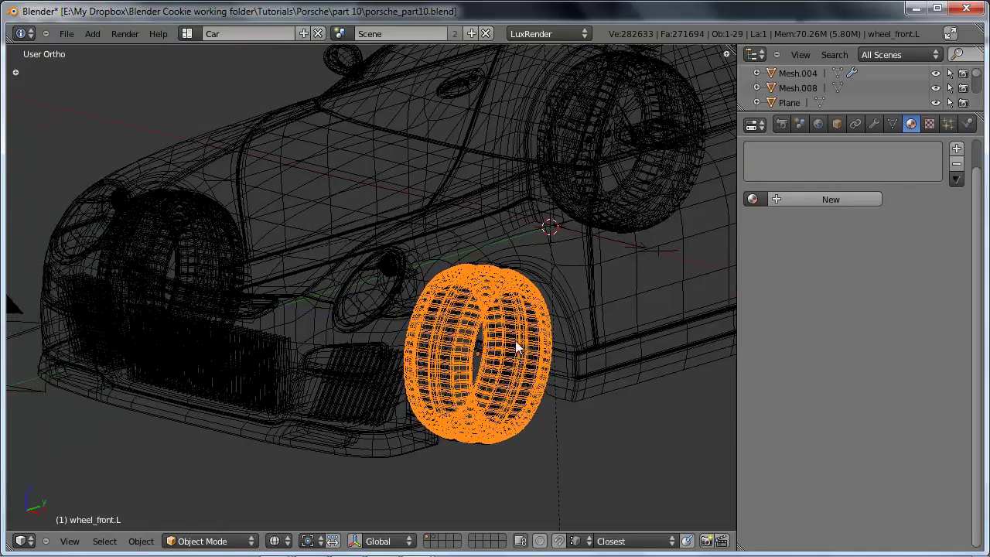
{"action": "left_click", "coordinate": [848, 199]}
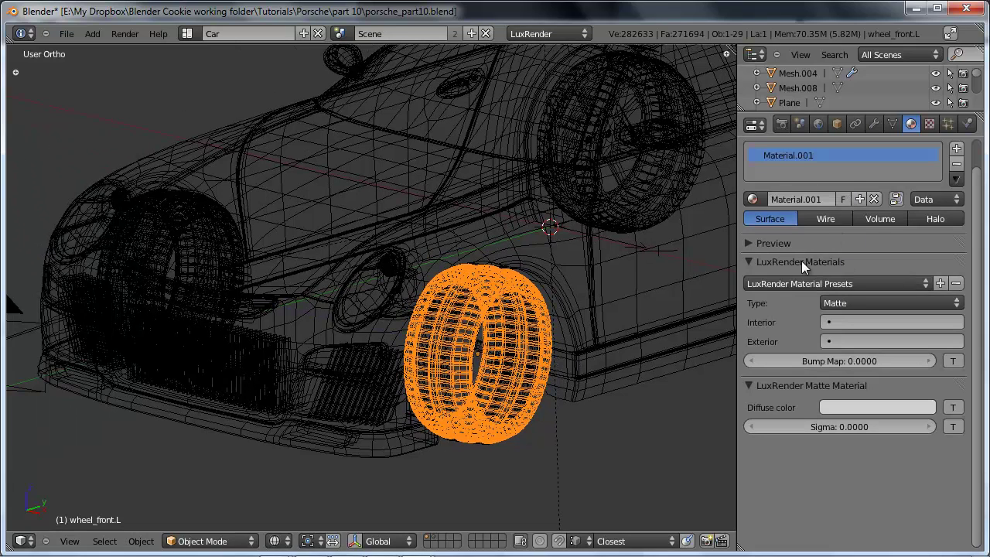
{"action": "left_click", "coordinate": [844, 299]}
{"action": "left_click", "coordinate": [859, 232]}
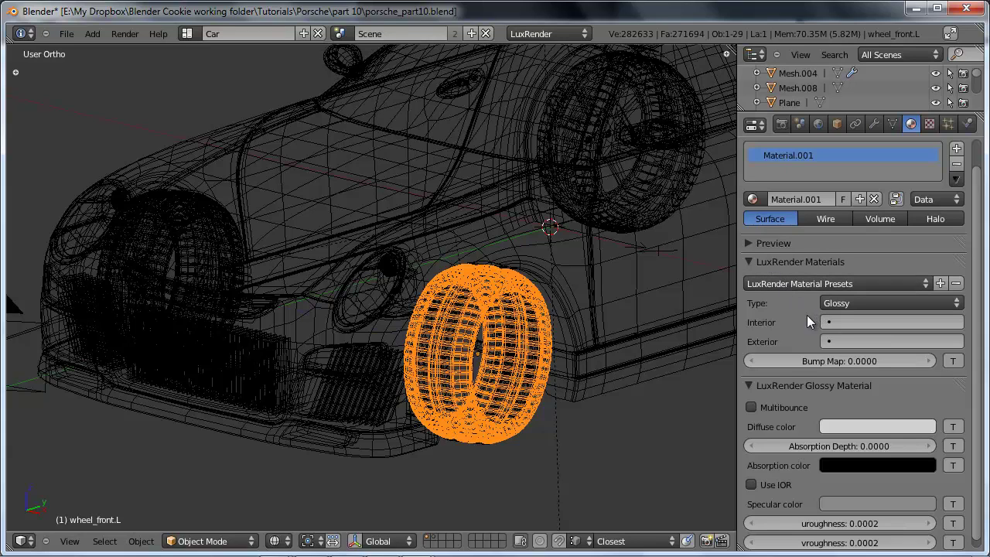
Set the tire material's diffuse color to a near-black blue and its specular color to RGB 0.128 gray
{"action": "scroll", "coordinate": [799, 346], "scroll_direction": "down", "scroll_amount": 1}
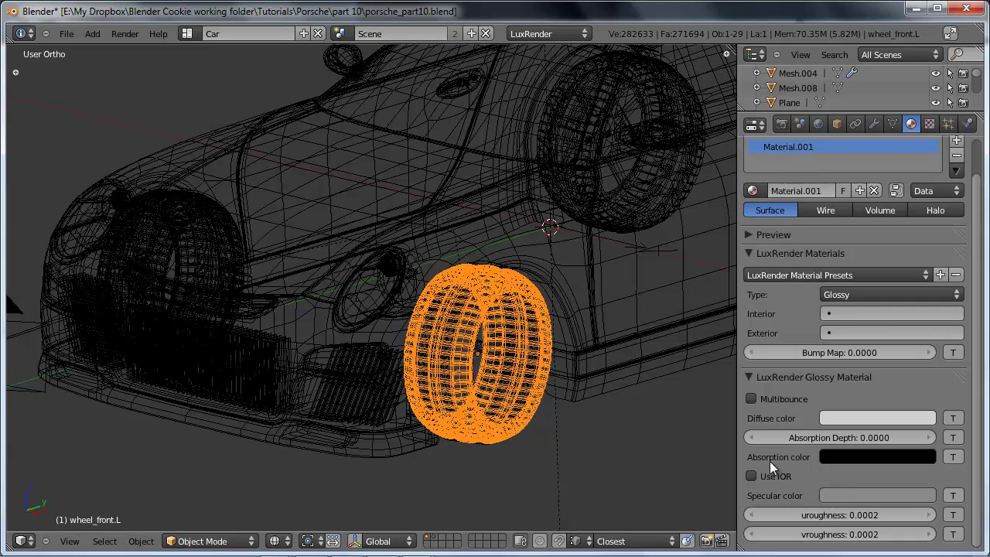
{"action": "left_click", "coordinate": [822, 418]}
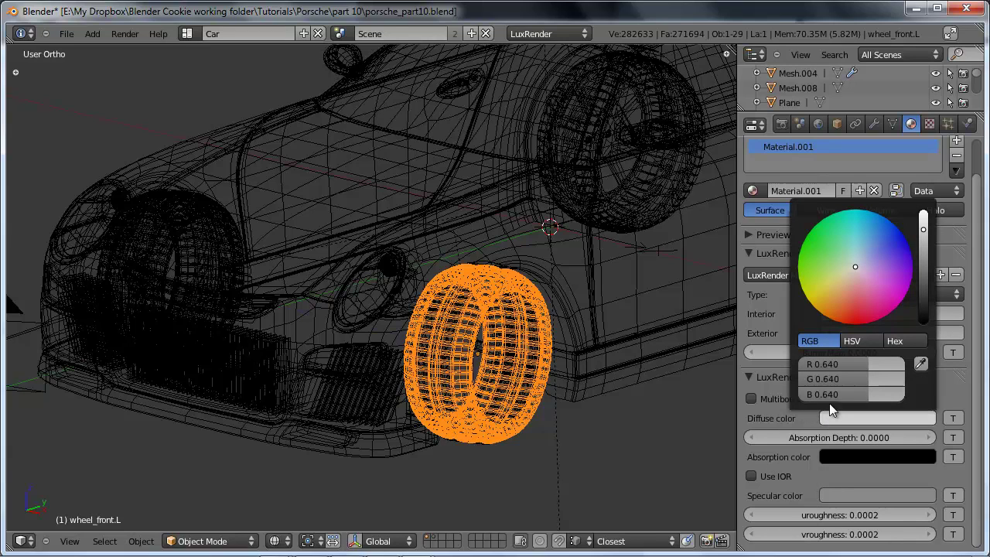
{"action": "left_click_drag", "start_coordinate": [927, 292], "coordinate": [929, 305]}
{"action": "left_click_drag", "start_coordinate": [890, 263], "coordinate": [886, 244]}
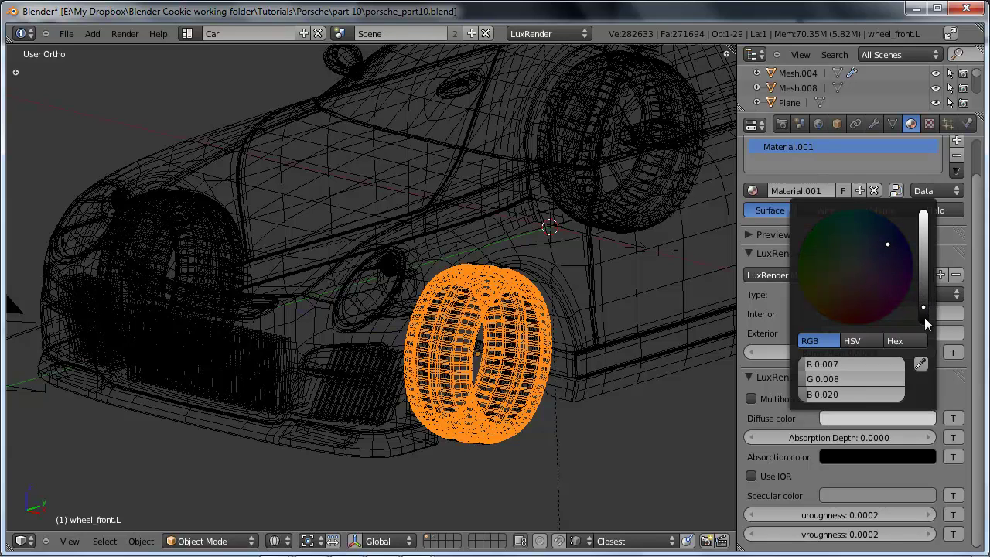
{"action": "left_click_drag", "start_coordinate": [924, 307], "coordinate": [931, 319]}
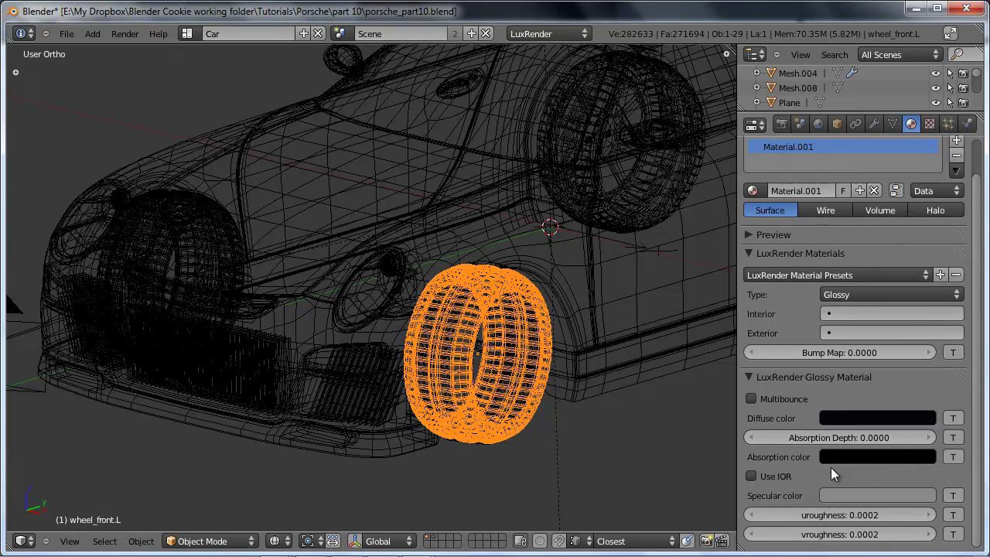
{"action": "left_click", "coordinate": [846, 497]}
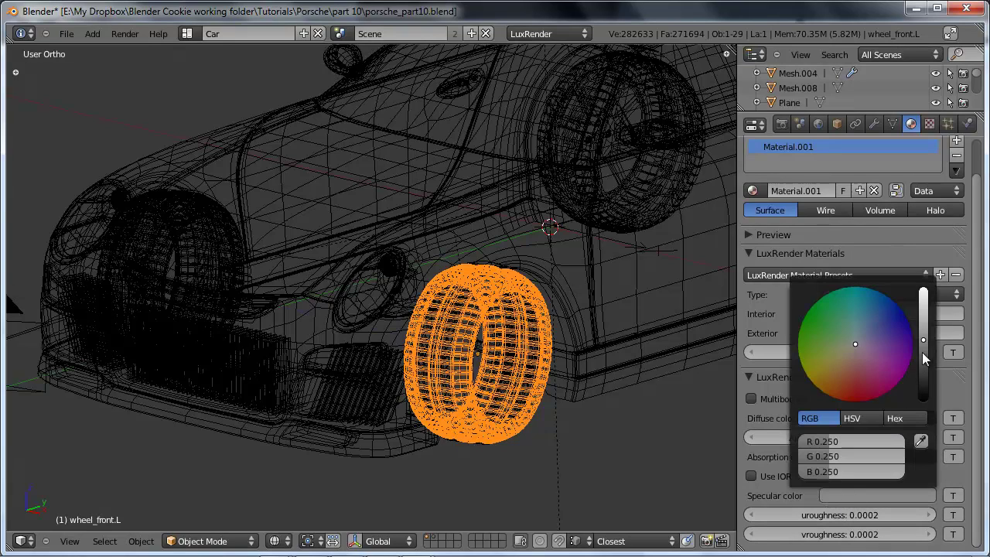
{"action": "left_click_drag", "start_coordinate": [926, 341], "coordinate": [925, 358]}
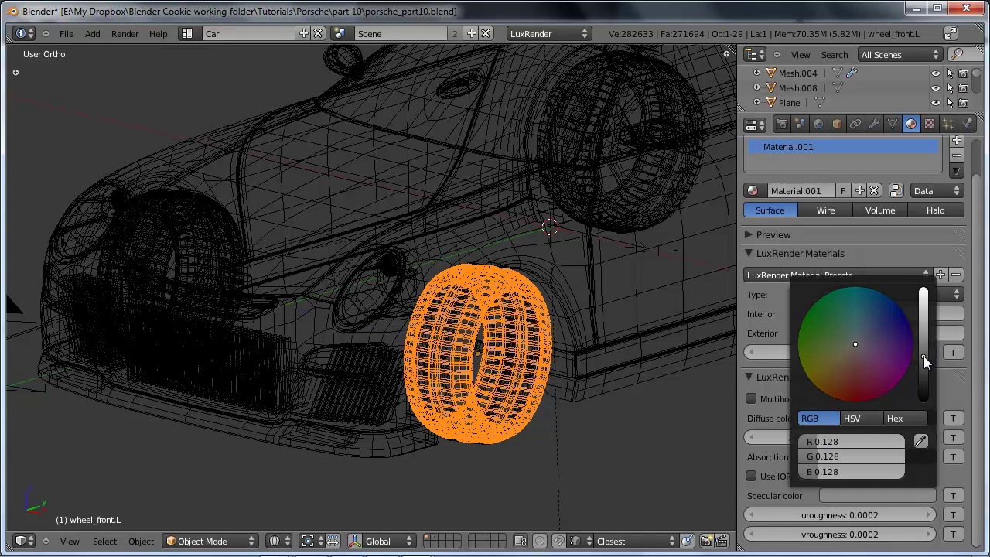
Set both the uroughness and vroughness of the tire material to 0.8
{"action": "left_click", "coordinate": [864, 515]}
{"action": "type", "text": "0.8"}
{"action": "key", "text": "Tab"}
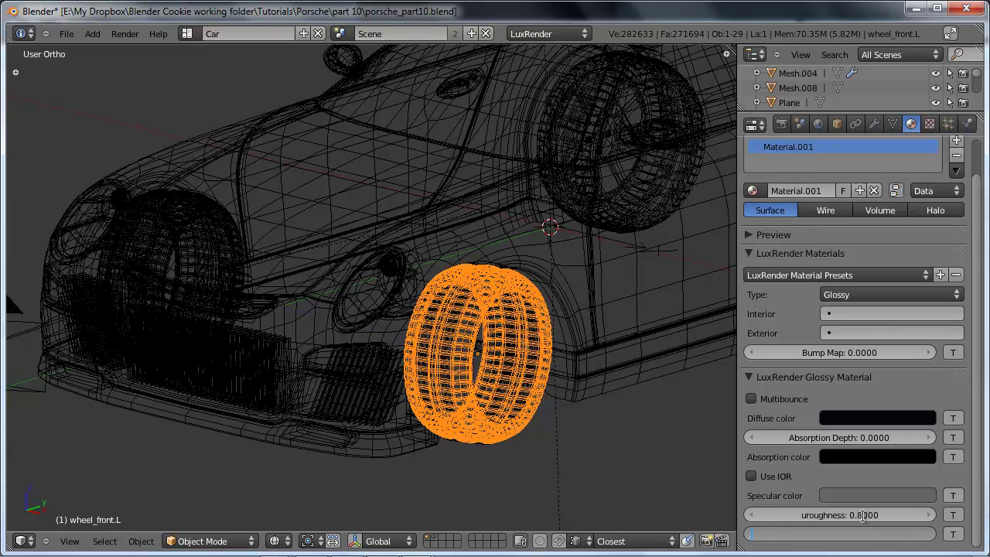
{"action": "type", "text": "0.8"}
{"action": "key", "text": "Return"}
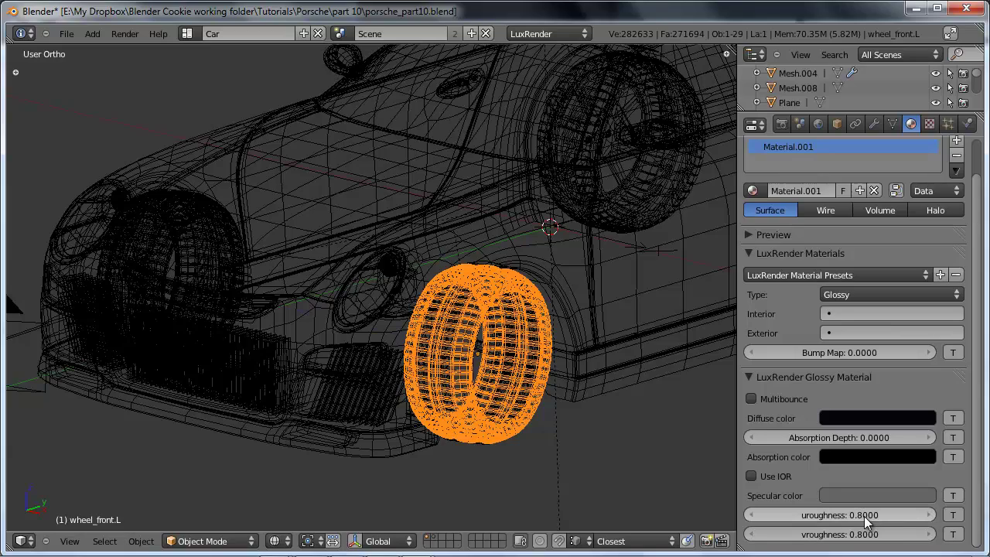
Assign the front left tire's glossy material Material.001 to its treads and rename the material tire
{"action": "key", "text": "z"}
{"action": "scroll", "coordinate": [456, 370], "scroll_direction": "up", "scroll_amount": 3}
{"action": "scroll", "coordinate": [452, 370], "scroll_direction": "down", "scroll_amount": 4}
{"action": "key", "text": "z"}
{"action": "right_click", "coordinate": [369, 339]}
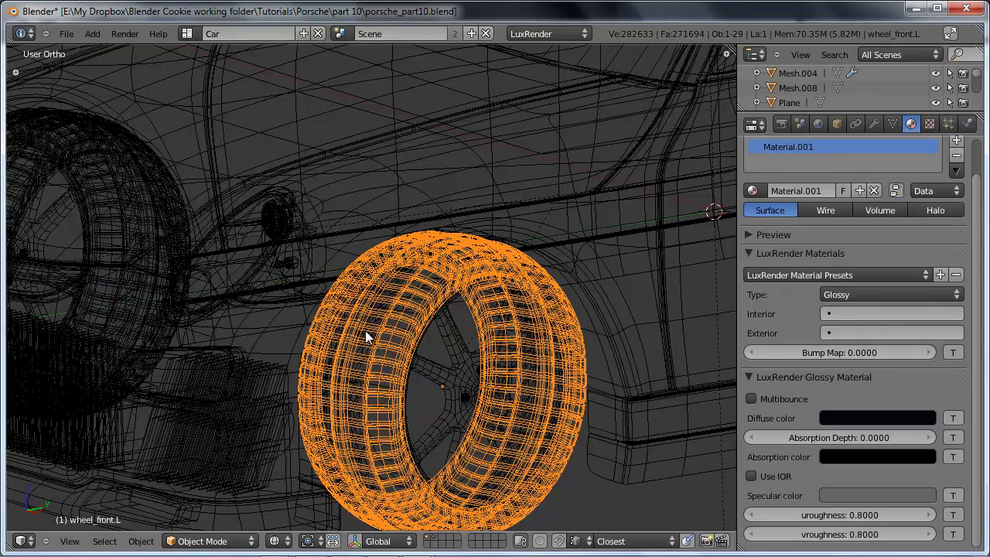
{"action": "scroll", "coordinate": [367, 338], "scroll_direction": "down", "scroll_amount": 2}
{"action": "scroll", "coordinate": [368, 338], "scroll_direction": "down", "scroll_amount": 1}
{"action": "left_click", "coordinate": [757, 191]}
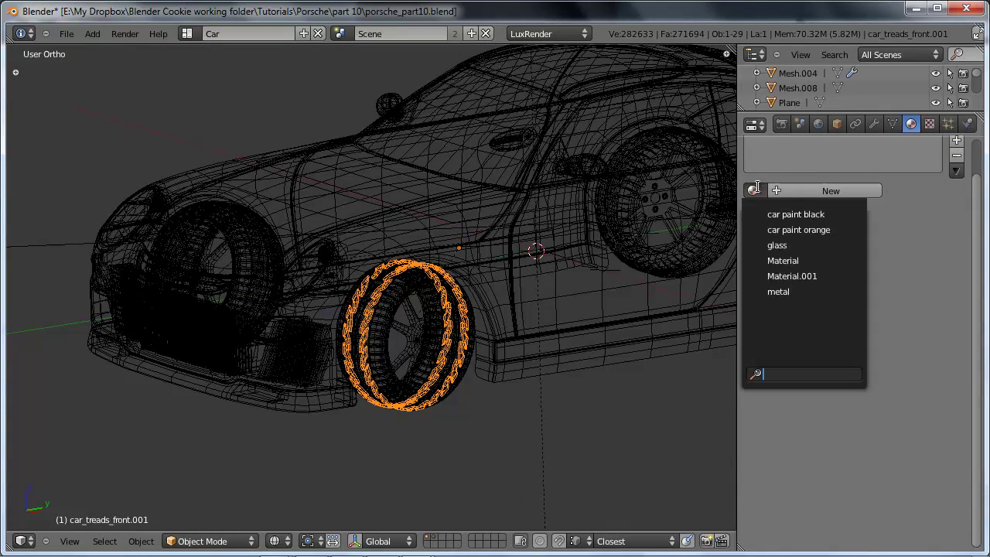
{"action": "left_click", "coordinate": [801, 276]}
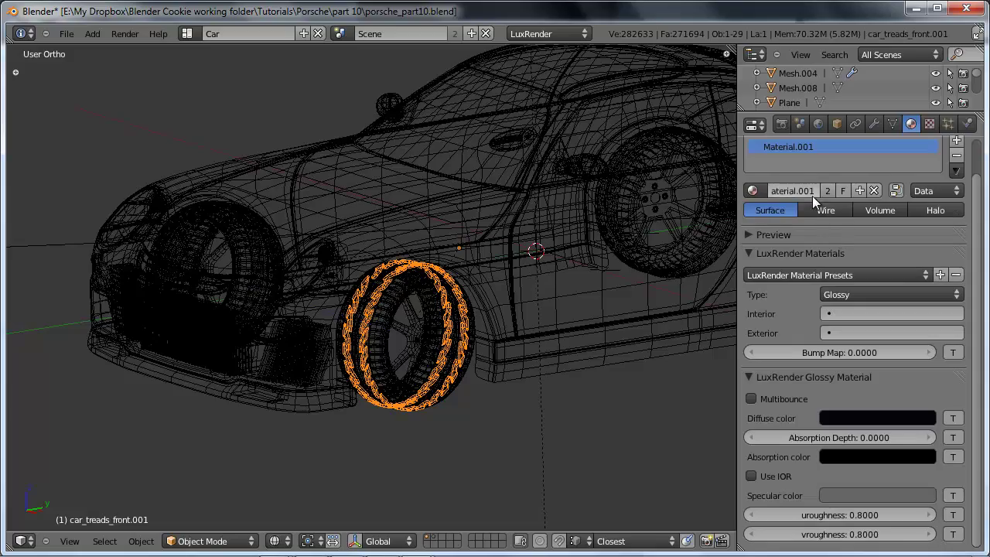
{"action": "type", "text": "tire"}
{"action": "key", "text": "Return"}
Assign the tire material to the front right tire and to its separate treads
{"action": "right_click", "coordinate": [207, 208]}
{"action": "middle_click_drag", "start_coordinate": [323, 209], "coordinate": [400, 350]}
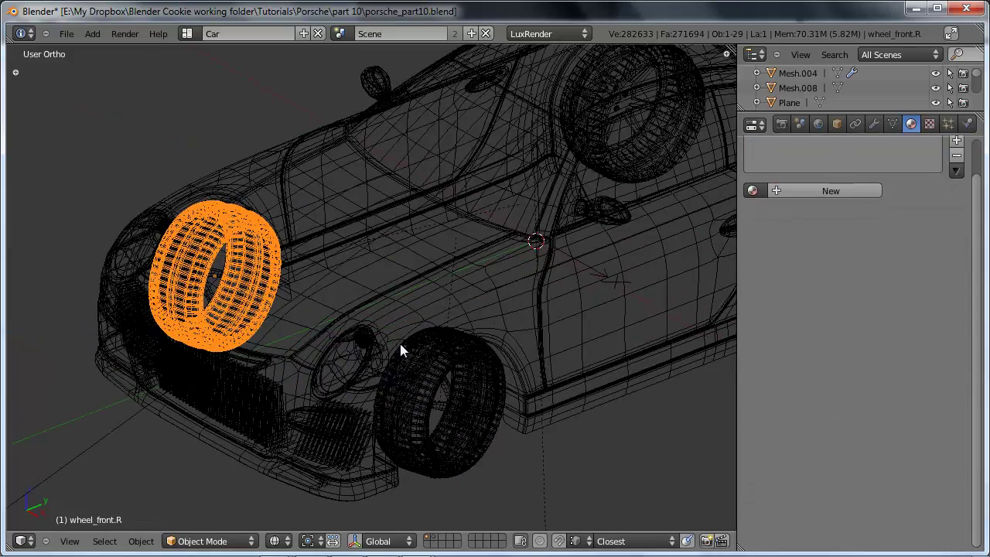
{"action": "middle_click_drag", "start_coordinate": [414, 435], "coordinate": [455, 321]}
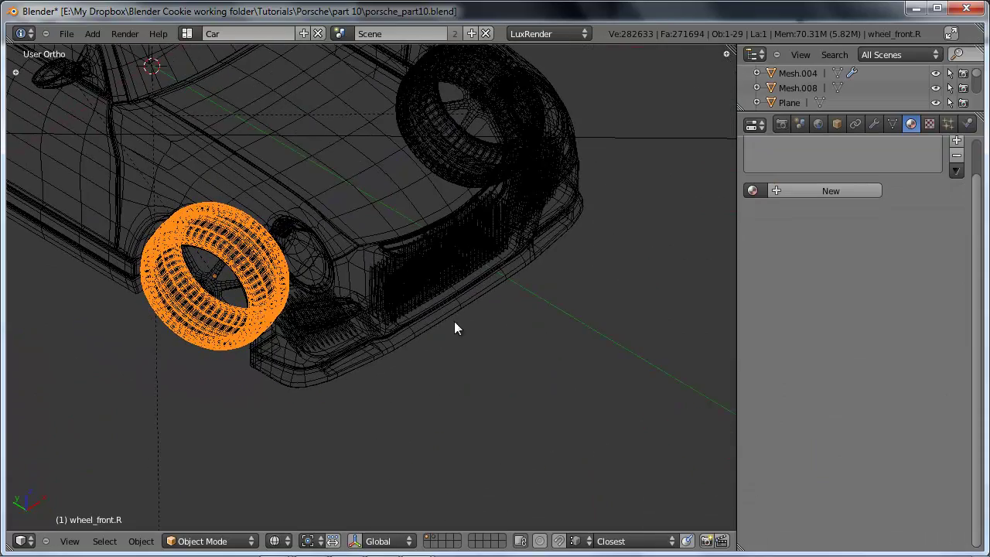
{"action": "left_click", "coordinate": [761, 190]}
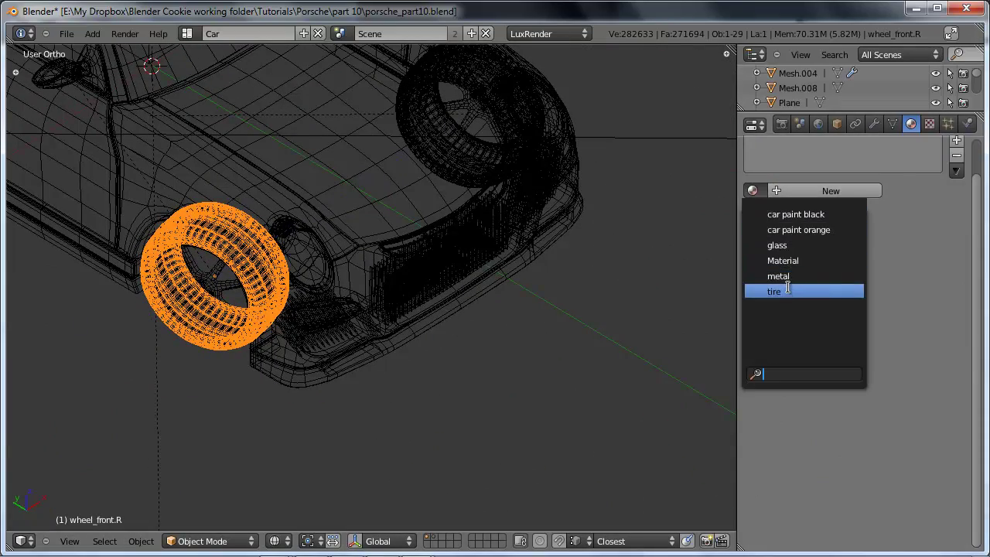
{"action": "left_click", "coordinate": [788, 293]}
{"action": "right_click", "coordinate": [226, 232]}
{"action": "left_click", "coordinate": [762, 190]}
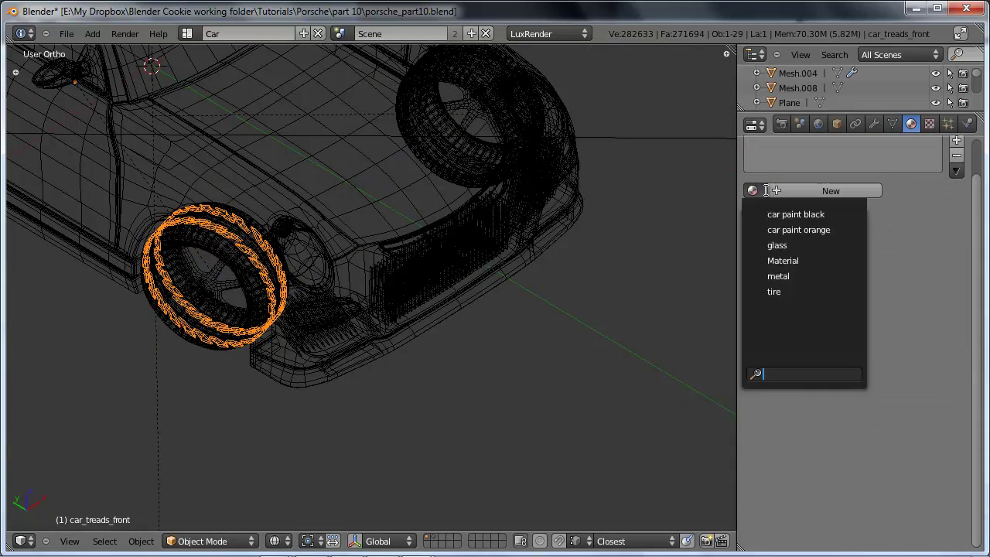
{"action": "left_click", "coordinate": [788, 292]}
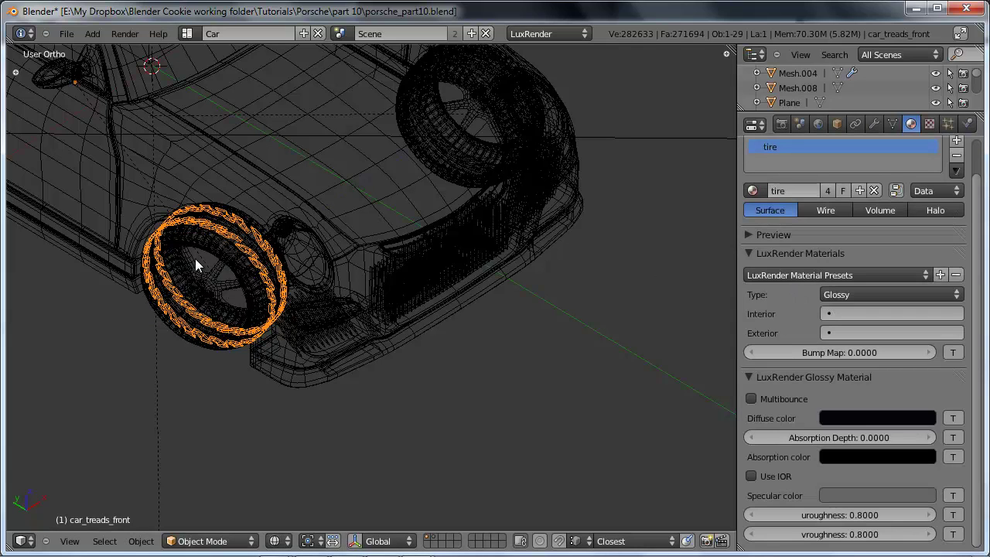
Try rotating the front right and front left rims about the global Z axis, cancelling each rotation
{"action": "right_click", "coordinate": [203, 277]}
{"action": "key", "text": "r"}
{"action": "key", "text": "z"}
{"action": "key", "text": "Escape"}
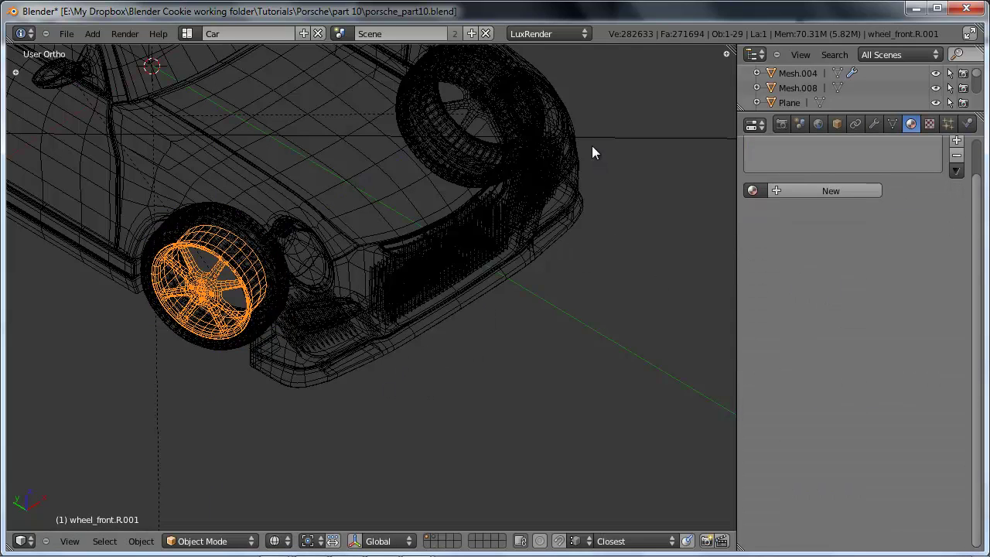
{"action": "right_click", "coordinate": [475, 115]}
{"action": "right_click", "coordinate": [476, 115]}
{"action": "key", "text": "r"}
{"action": "key", "text": "z"}
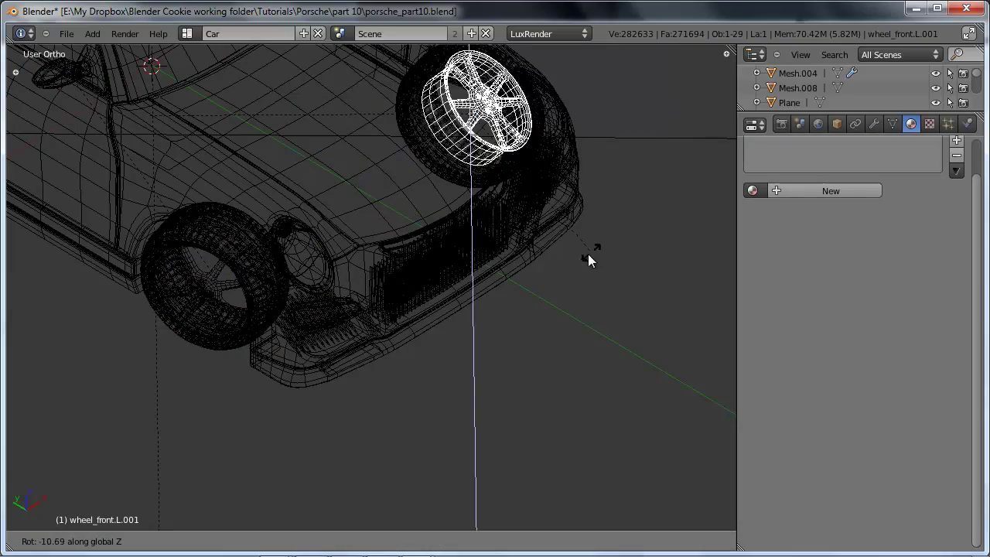
{"action": "key", "text": "Escape"}
{"action": "middle_click_drag", "start_coordinate": [653, 238], "coordinate": [562, 371]}
{"action": "key", "text": "r"}
{"action": "key", "text": "z"}
{"action": "key", "text": "Escape"}
Try rotating the front left wheel's separate parts, including the tire, about the global Z axis
{"action": "right_click", "coordinate": [527, 308]}
{"action": "middle_click_drag", "start_coordinate": [531, 309], "coordinate": [553, 282]}
{"action": "key", "text": "r"}
{"action": "key", "text": "z"}
{"action": "key", "text": "Escape"}
{"action": "right_click", "coordinate": [547, 296]}
{"action": "key", "text": "r"}
{"action": "key", "text": "z"}
{"action": "key", "text": "Escape"}
{"action": "right_click", "coordinate": [500, 289]}
{"action": "key", "text": "r"}
{"action": "key", "text": "z"}
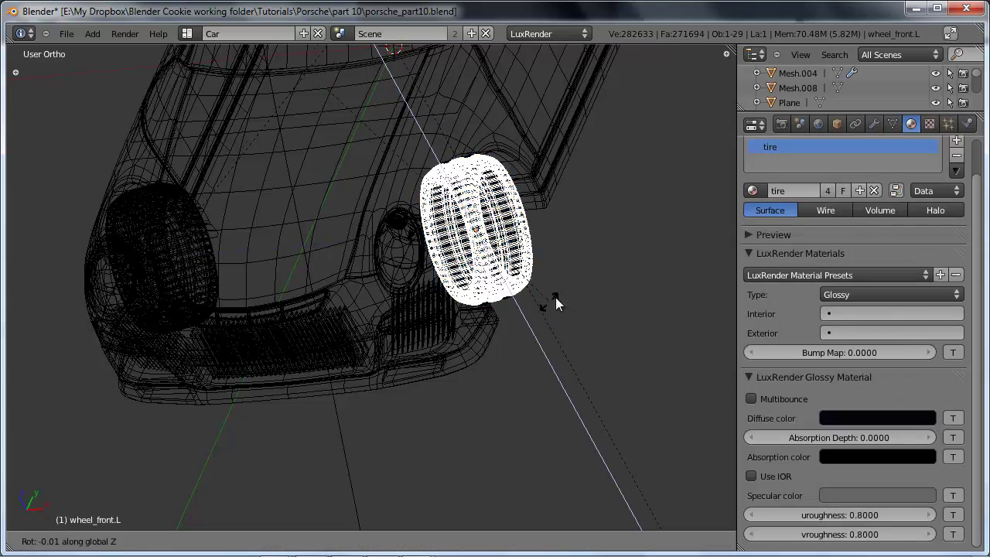